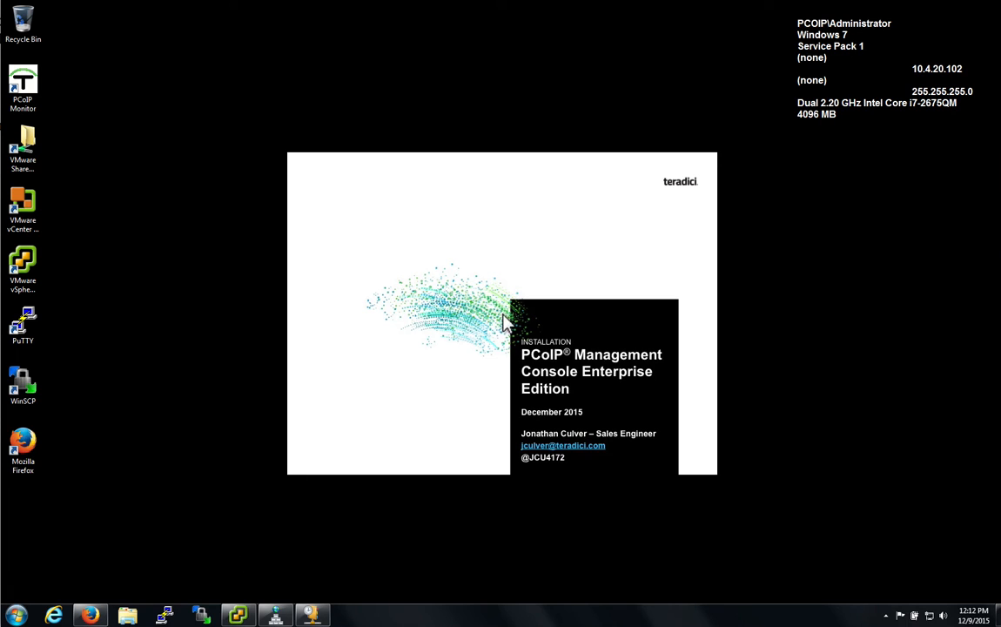
# Start the Deploy OVF Template wizard from the File menu and browse for a package.
pyautogui.click(245, 615)
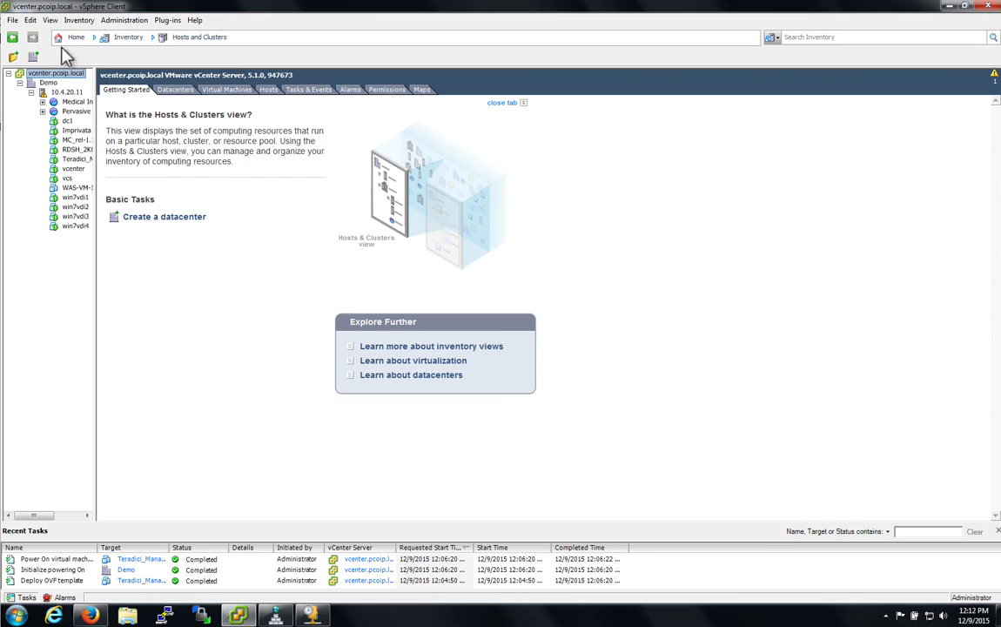
pyautogui.click(13, 20)
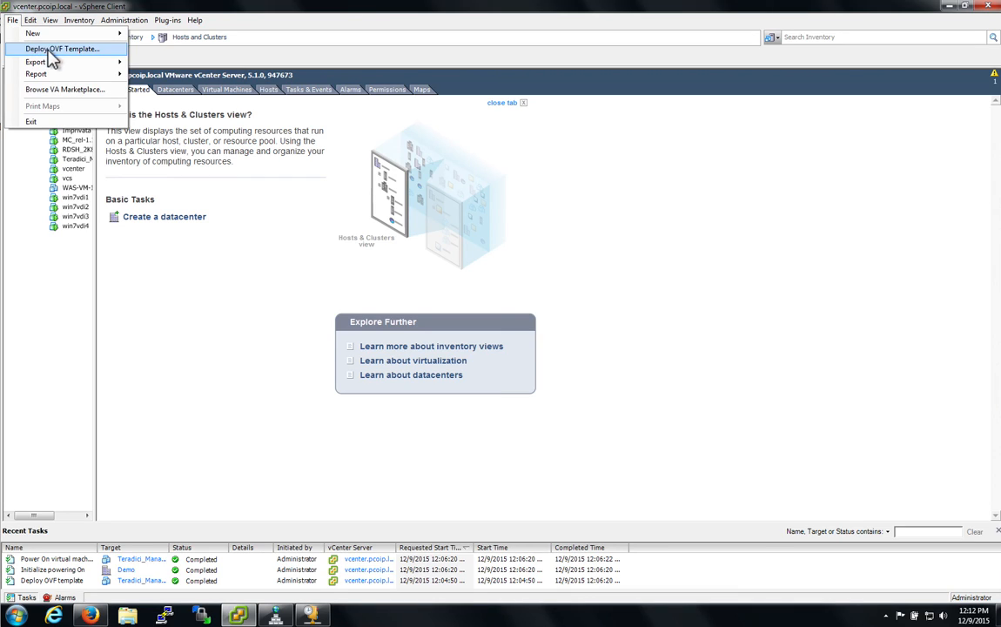
pyautogui.click(108, 51)
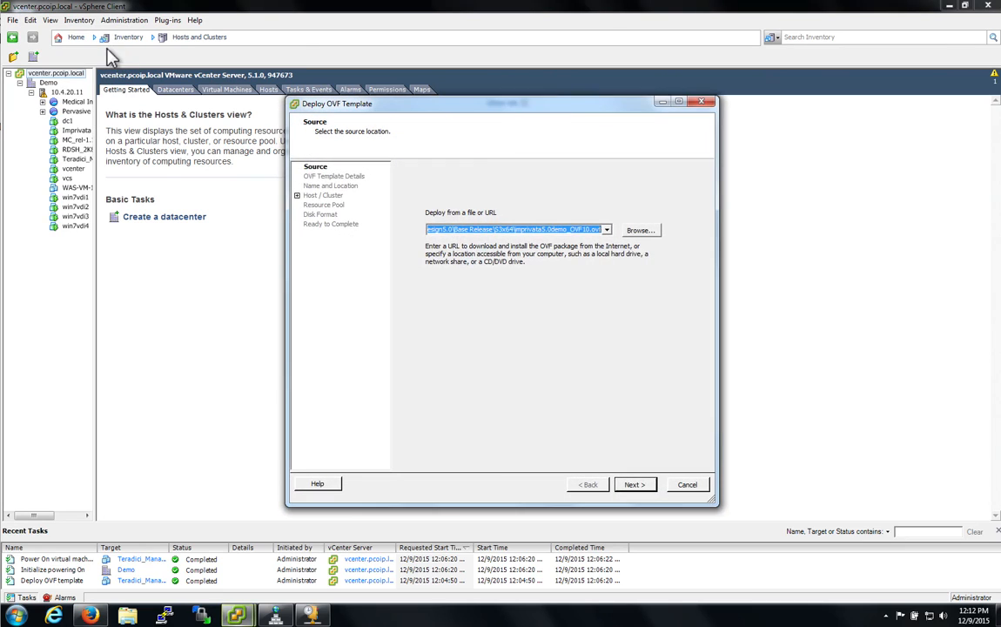
pyautogui.click(649, 232)
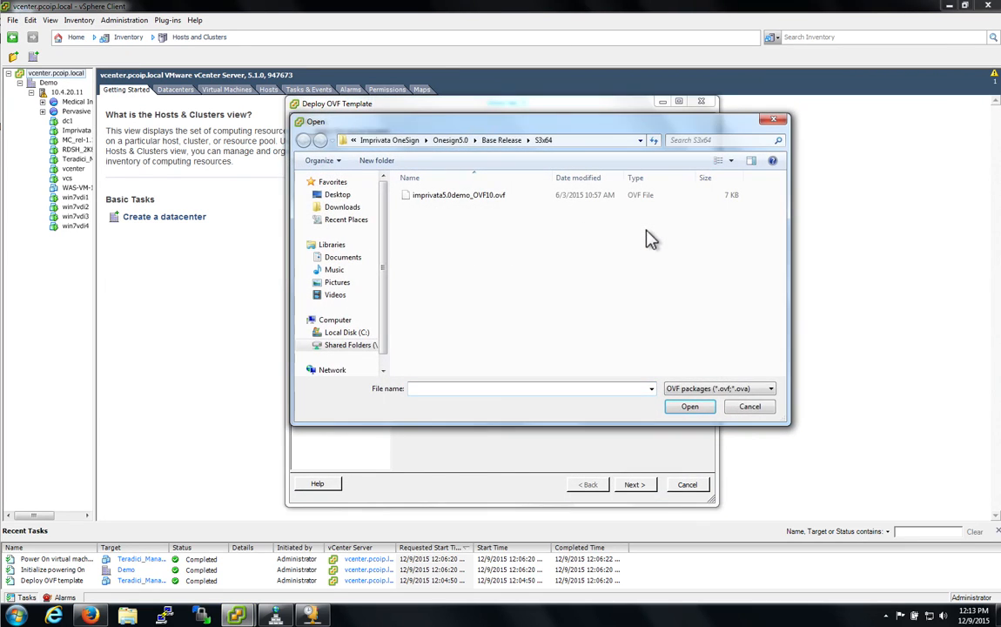
# Pick mc_va-2.0.1.ova from Z:\Software & Utils\MC_rel-2.0.1 GA as the source.
pyautogui.click(315, 346)
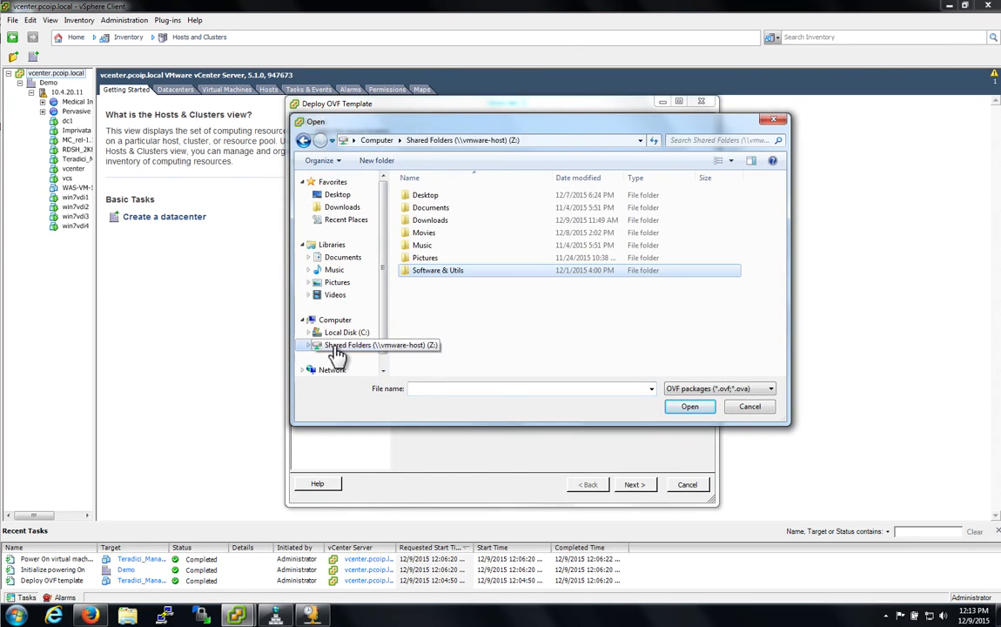
pyautogui.doubleClick(431, 270)
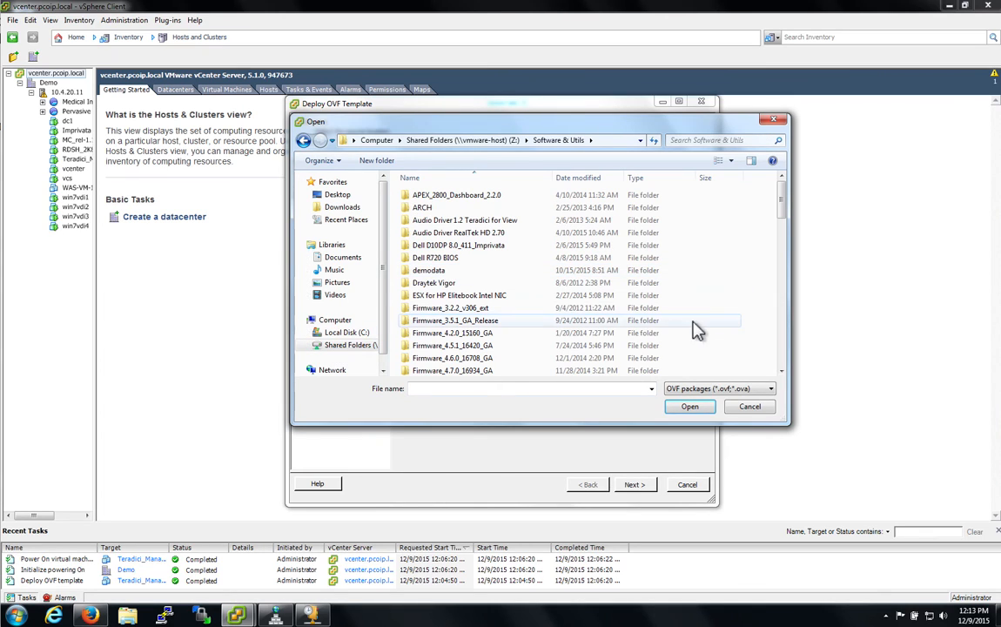
pyautogui.click(782, 346)
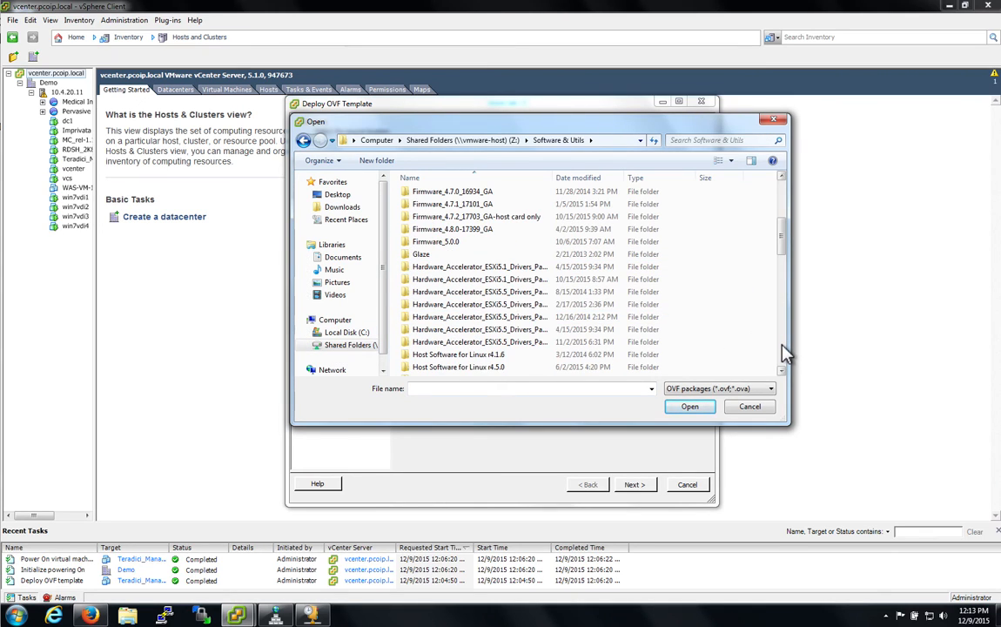
pyautogui.click(782, 353)
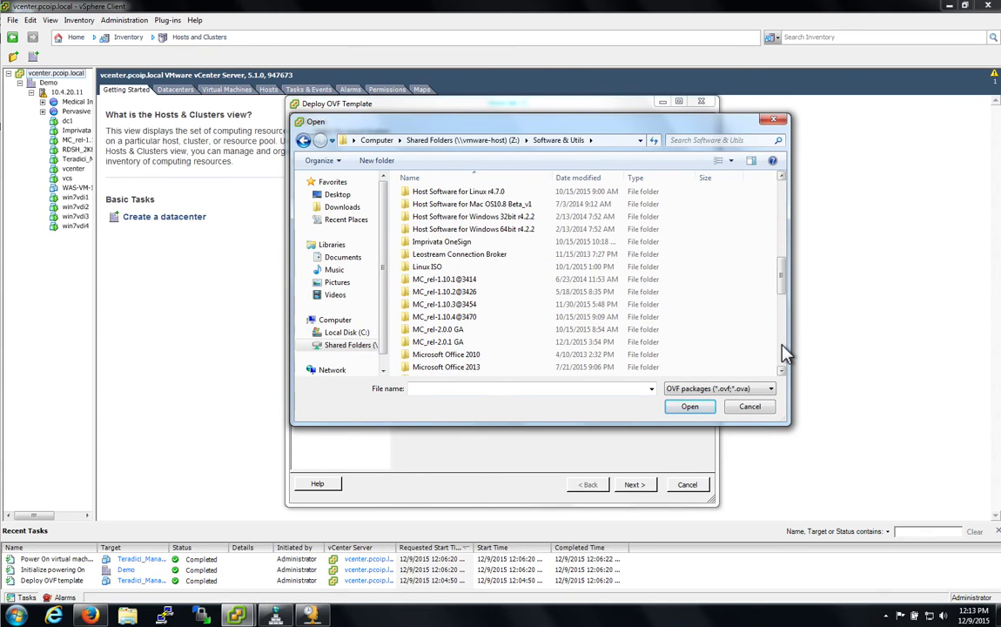
pyautogui.click(469, 344)
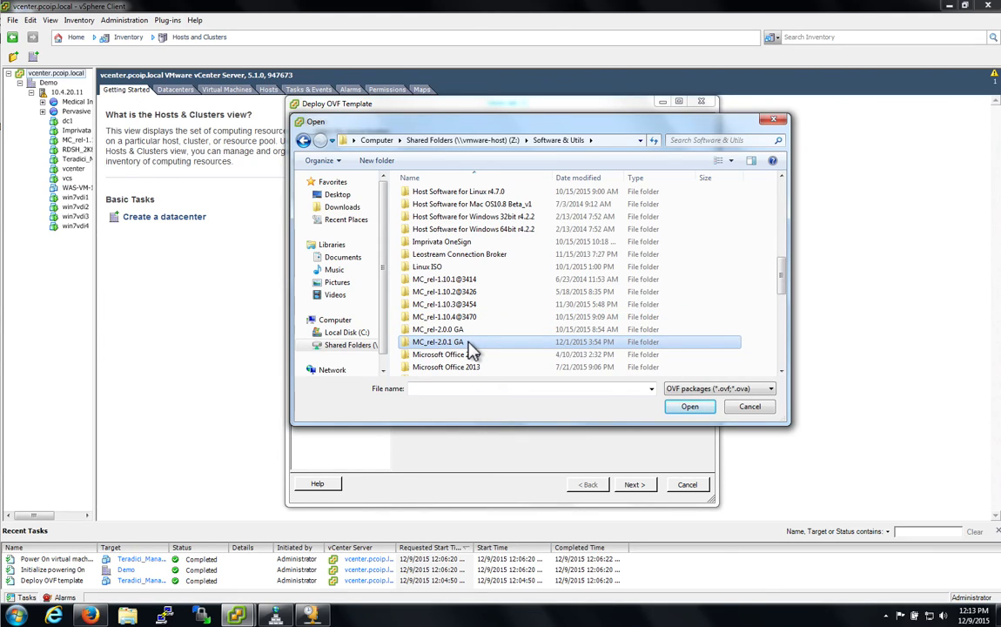
pyautogui.doubleClick(469, 345)
pyautogui.click(452, 198)
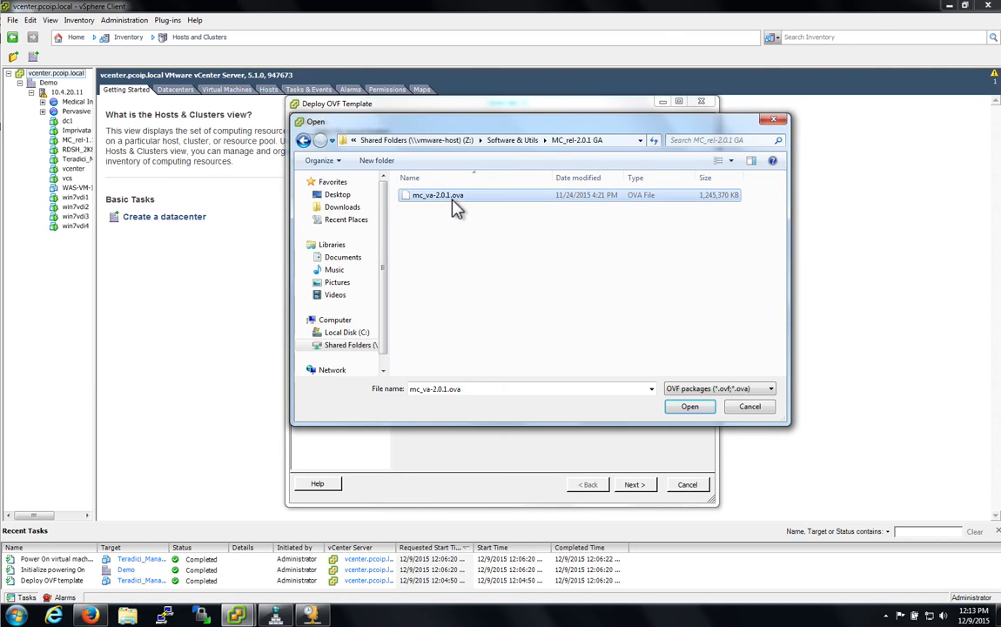
# Confirm mc_va-2.0.1.ova as the source and accept the end user licence agreement.
pyautogui.click(684, 407)
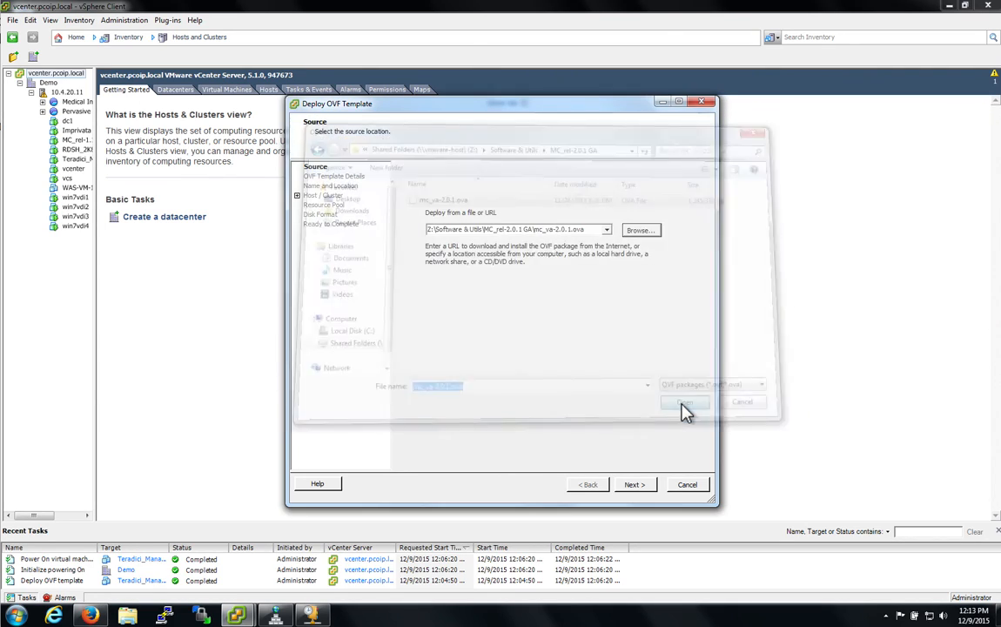
pyautogui.click(635, 485)
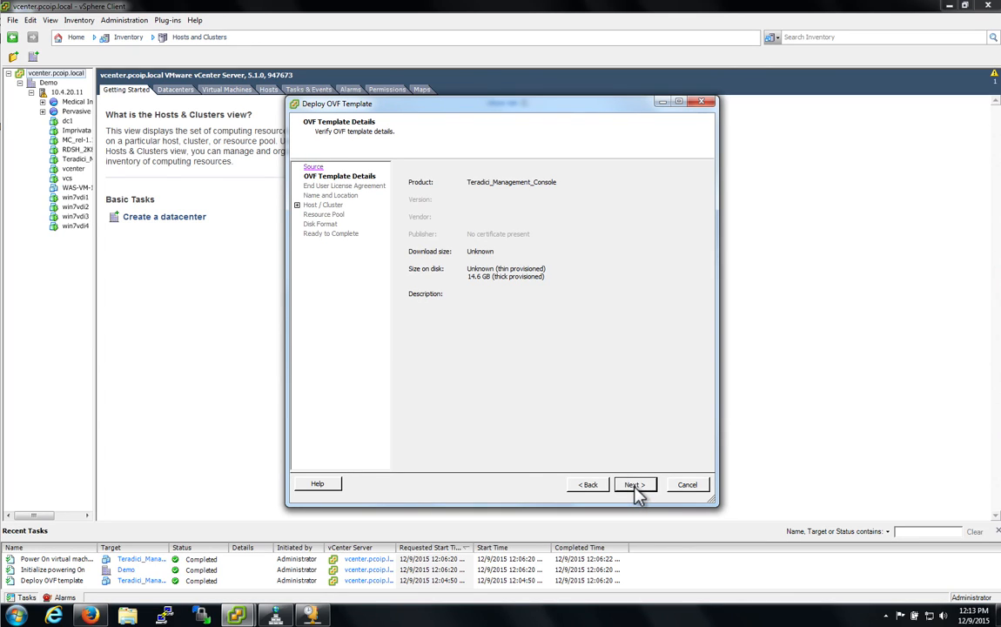
pyautogui.click(635, 485)
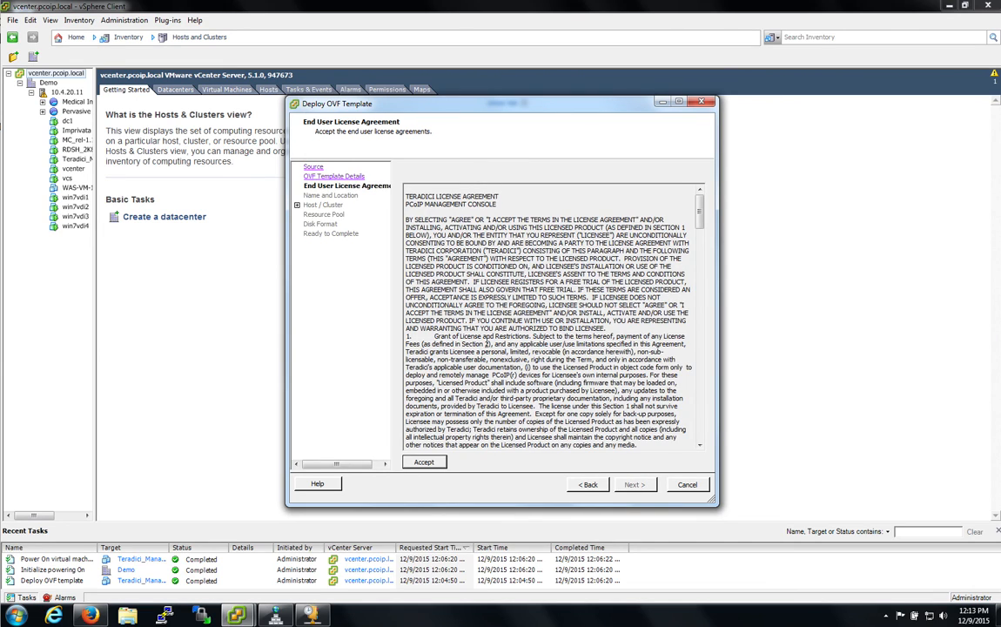
pyautogui.click(428, 466)
pyautogui.click(633, 484)
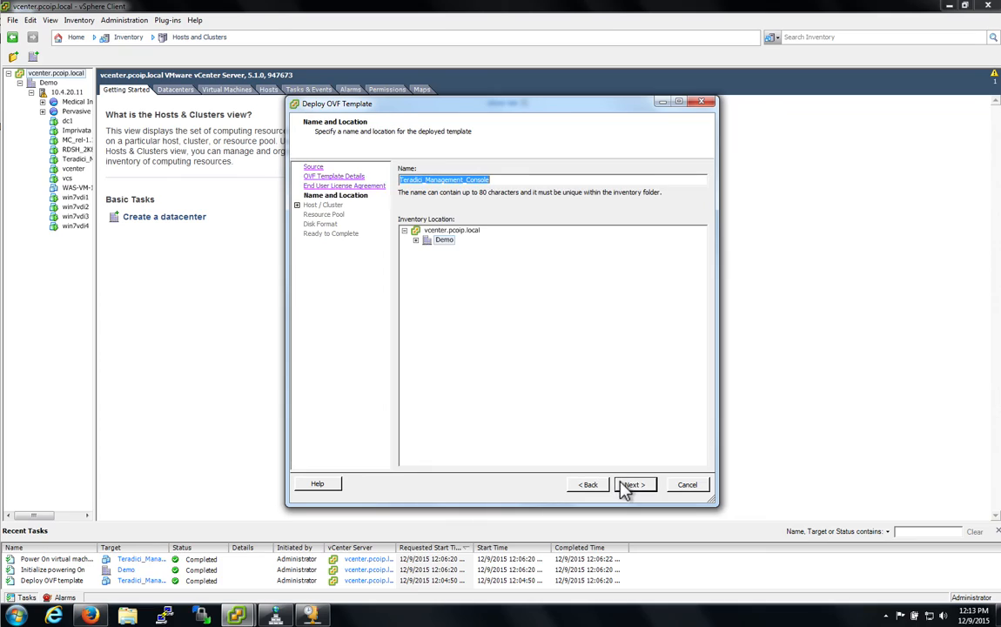
# Name the VM Teradici_Management_Console-2.0.1 and place it in the Demo folder.
pyautogui.click(508, 179)
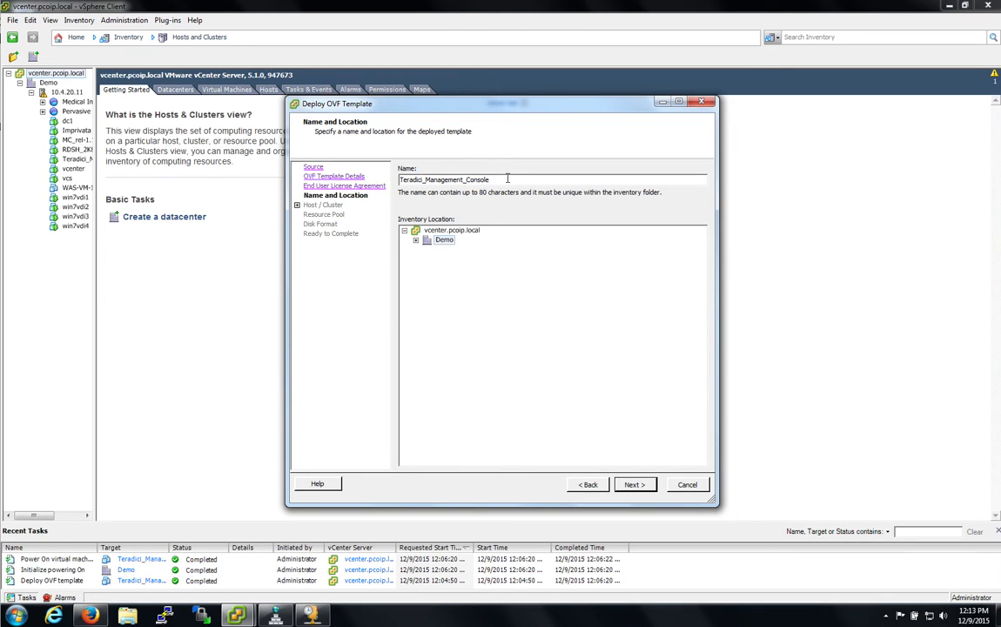
pyautogui.write('-2.0.1')
pyautogui.click(444, 241)
pyautogui.click(416, 240)
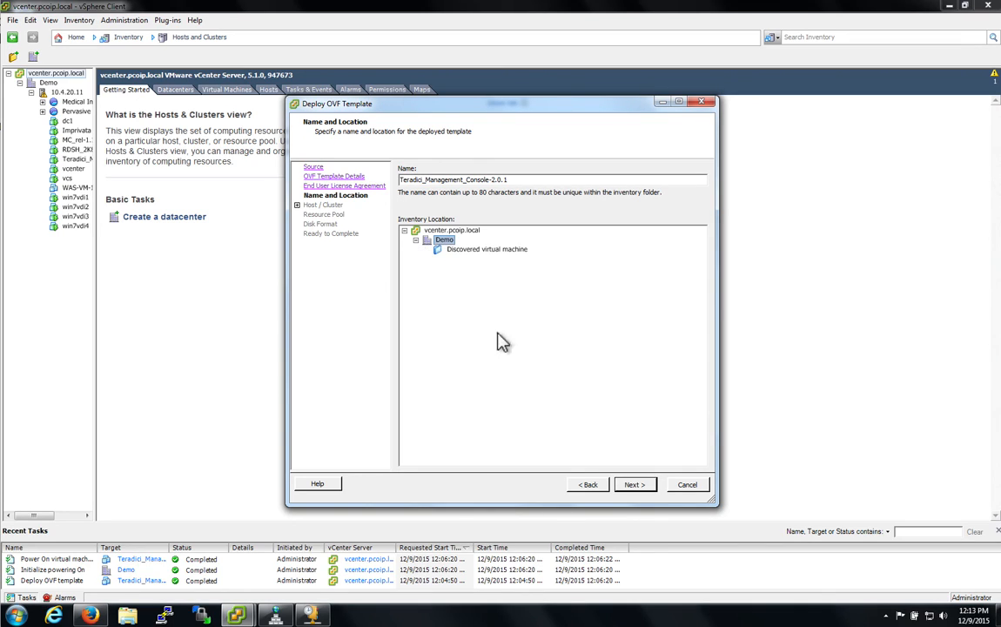
pyautogui.click(635, 486)
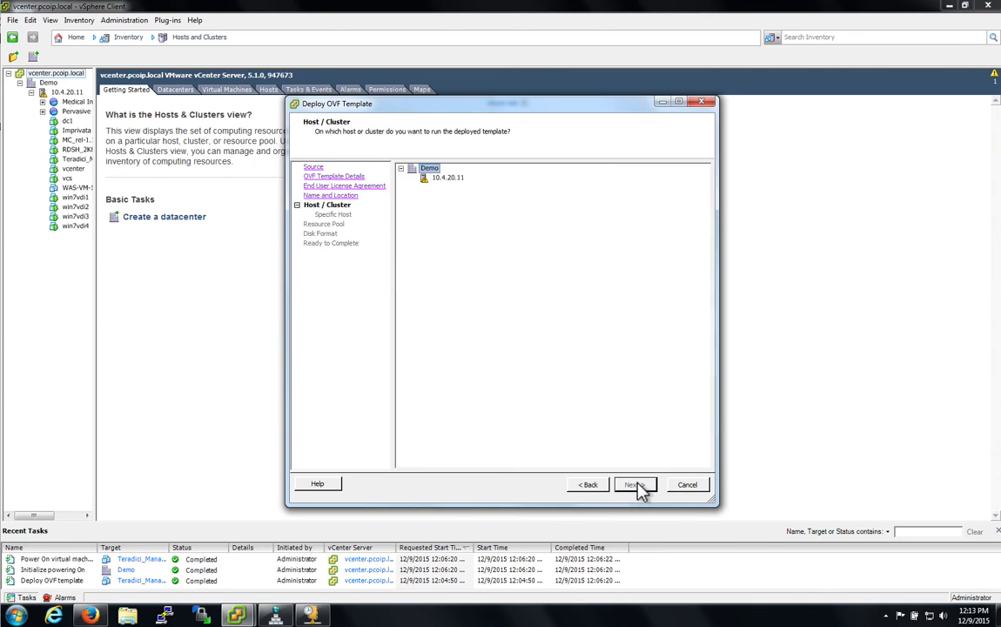
# Target host 10.4.20.11 and the Management datastore, keeping Thick Provision Lazy Zeroed disks, up to the summary.
pyautogui.click(439, 178)
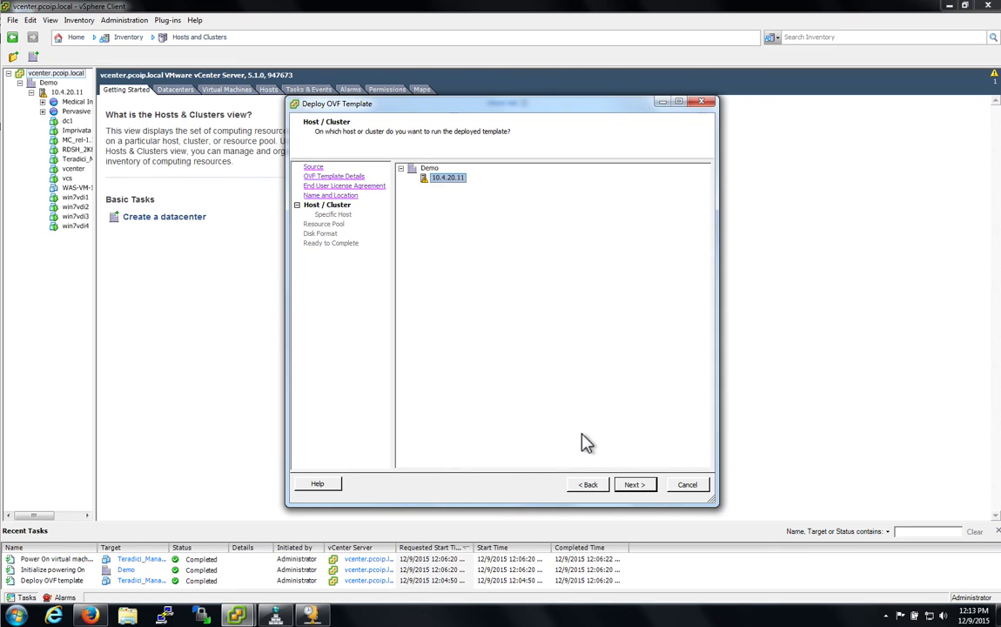
pyautogui.click(635, 485)
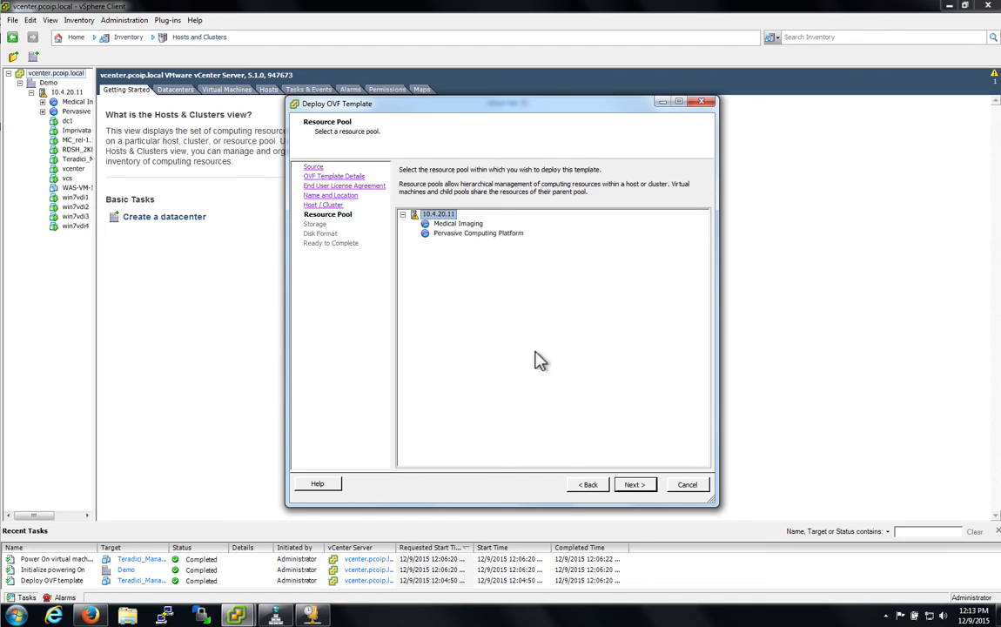
pyautogui.click(633, 485)
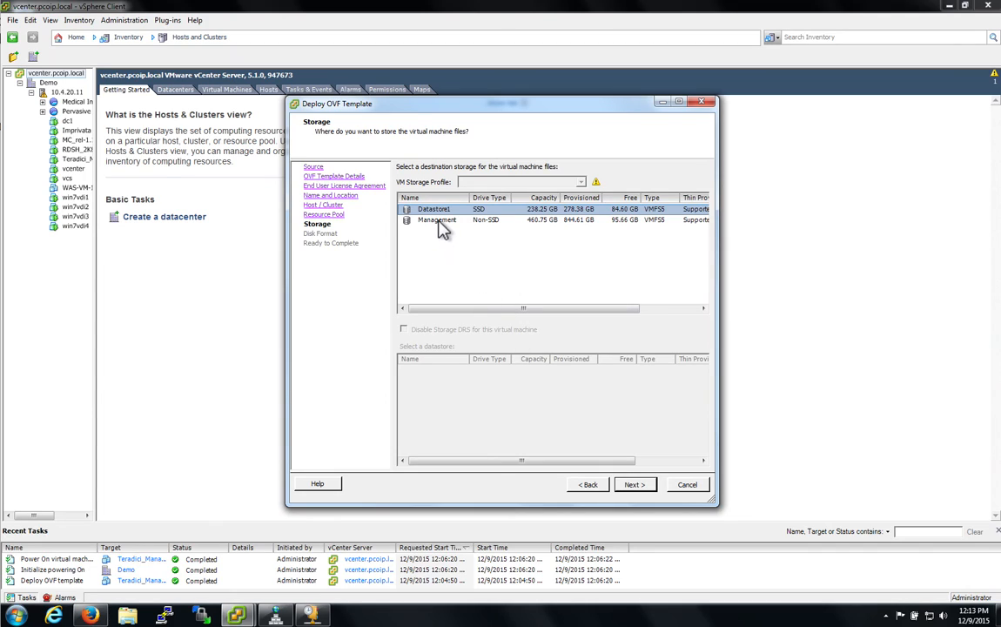
pyautogui.click(440, 222)
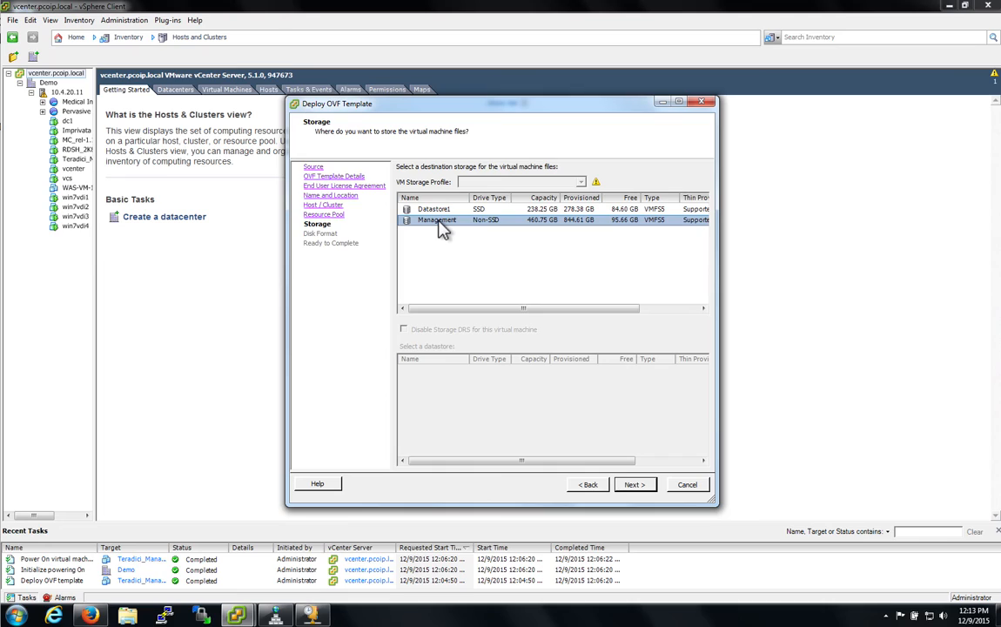
pyautogui.click(633, 485)
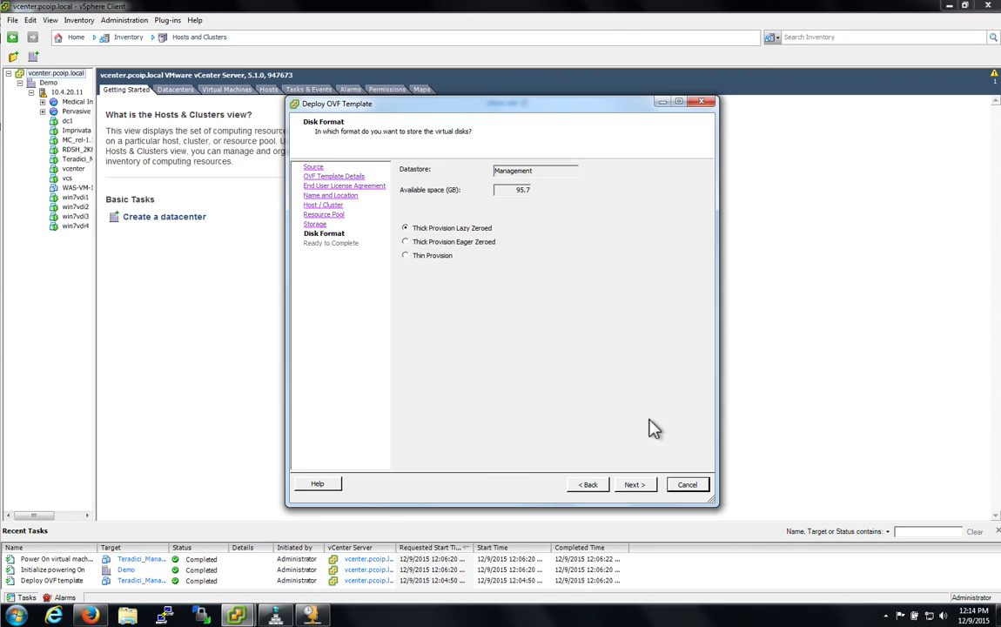
pyautogui.click(635, 487)
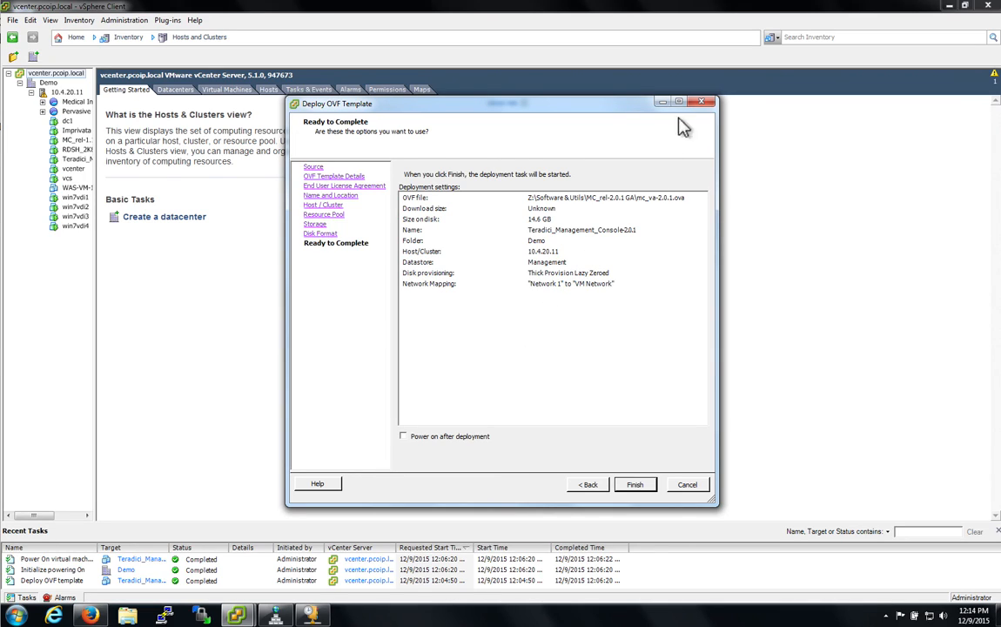
# Close the wizard, widen the inventory, and launch the Teradici_Management_Console VM console.
pyautogui.click(706, 105)
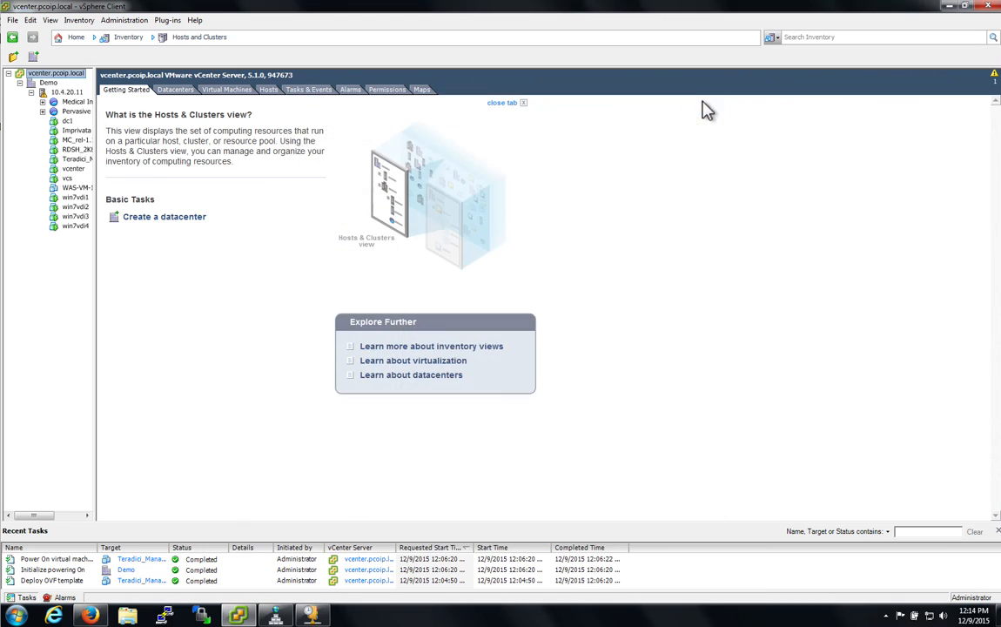
pyautogui.moveTo(94, 311); pyautogui.dragTo(291, 308)
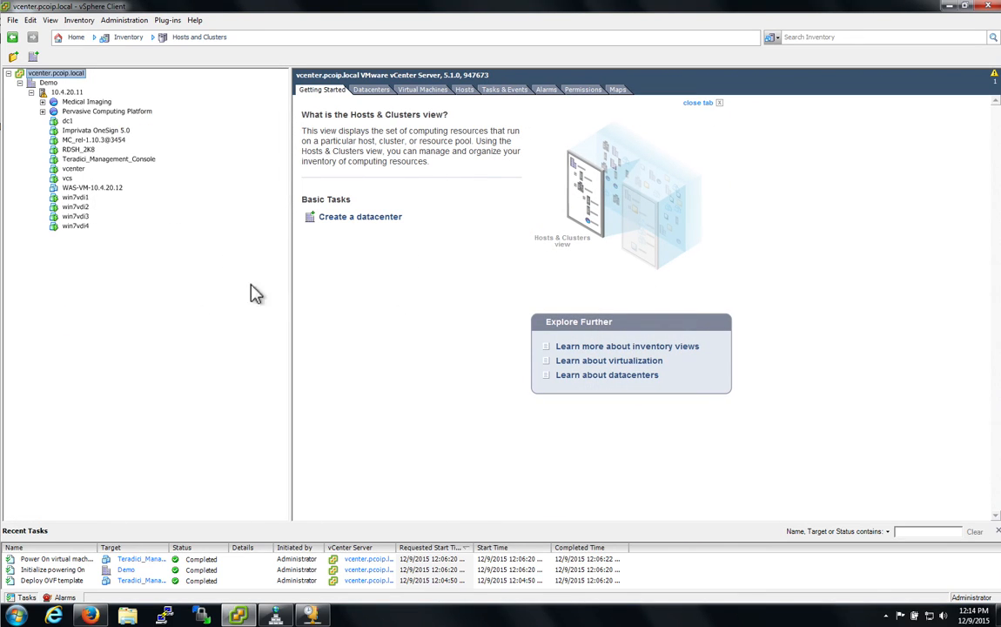
pyautogui.click(128, 160)
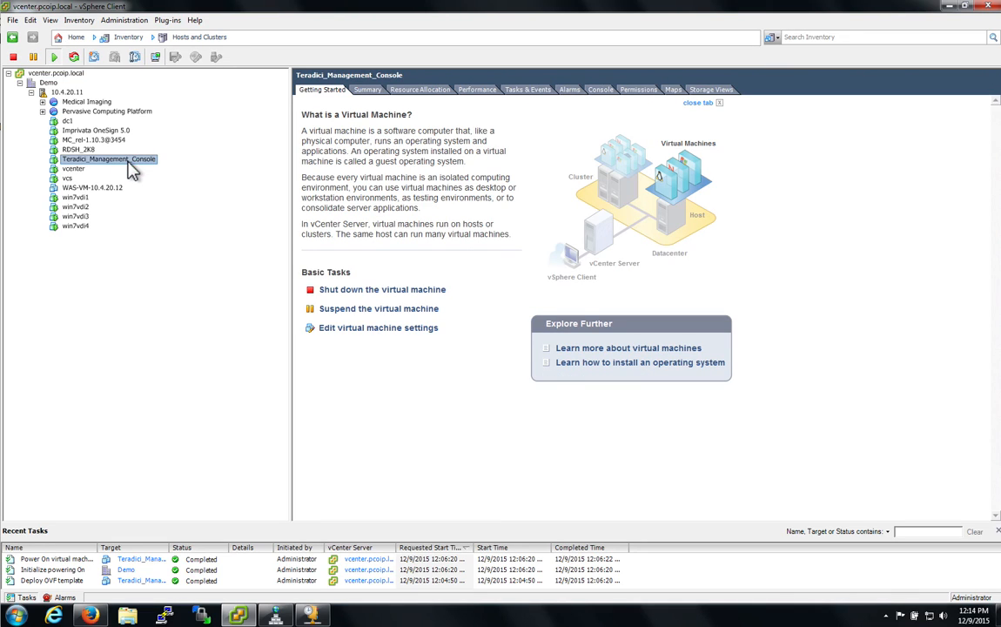
pyautogui.click(155, 56)
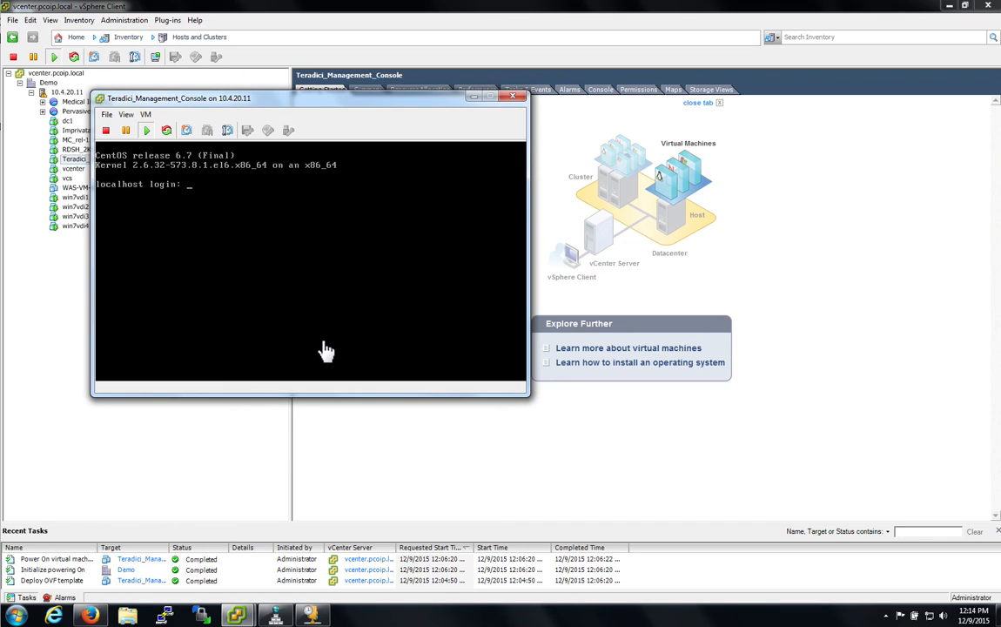
# Log in to the CentOS console as root with the root password.
pyautogui.click(326, 351)
pyautogui.write('root')
pyautogui.press('Return')
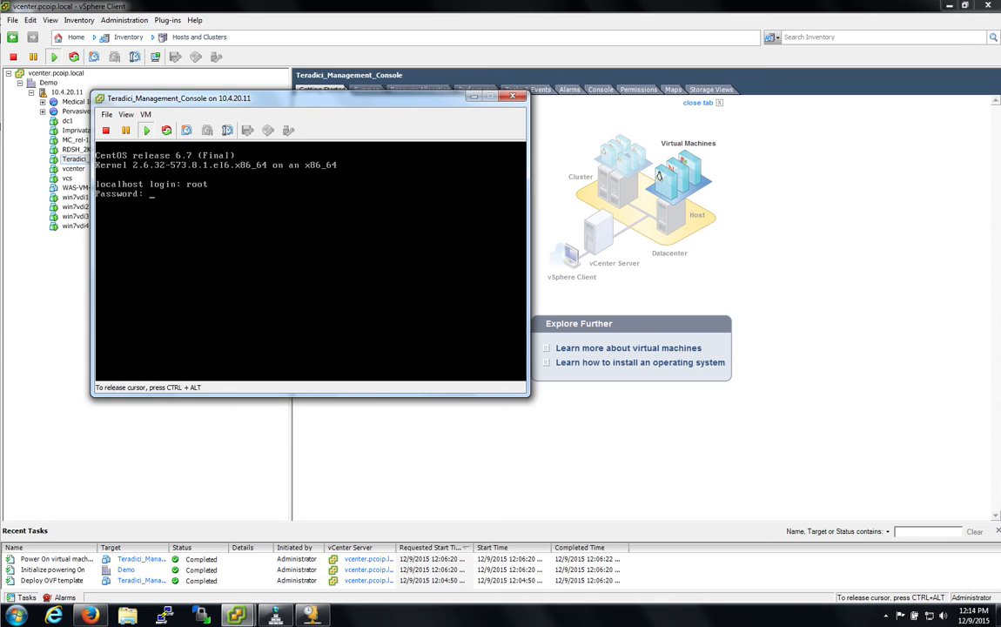
pyautogui.press('Return')
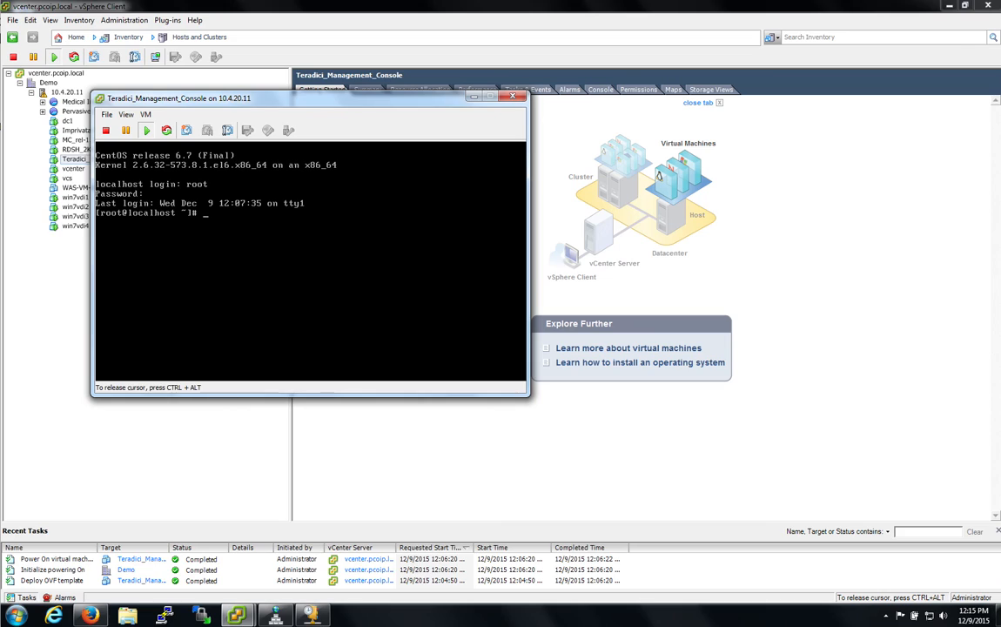
# Open ifcfg-eth0 in vi and change BOOTPROTO from dhcp to none.
pyautogui.write('vi /etc/sysconfig/network-scripts/')
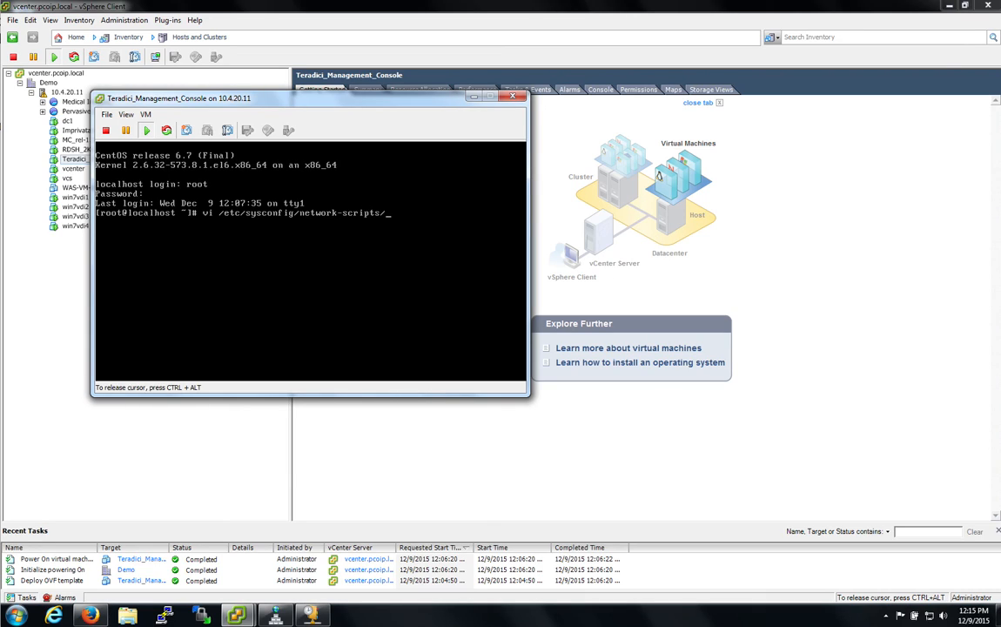
pyautogui.write('ifcfg-eth0')
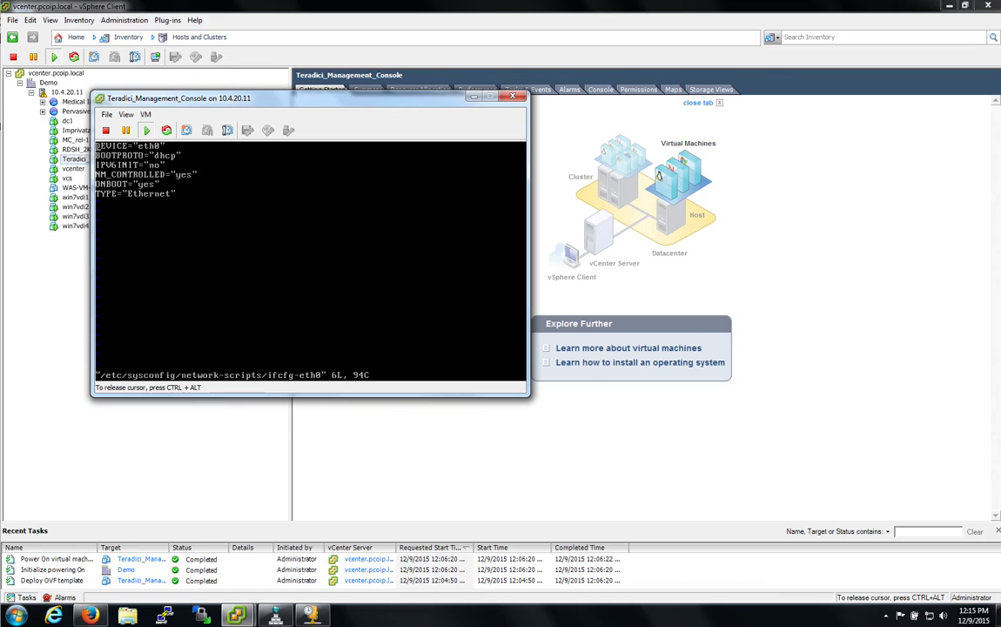
pyautogui.press('i')
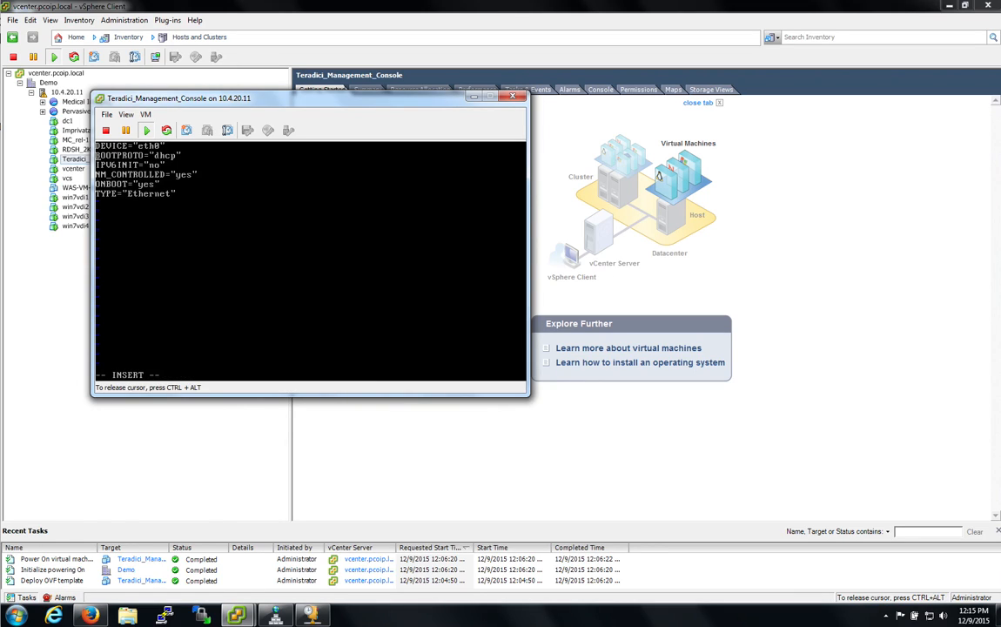
pyautogui.press('Right')
pyautogui.press('Right')
pyautogui.press('Right')
pyautogui.press('Right')
pyautogui.press('Right')
pyautogui.press('Right')
pyautogui.press('BackSpace')
pyautogui.press('BackSpace')
pyautogui.press('BackSpace')
pyautogui.press('BackSpace')
pyautogui.write('none')
# Add NETWORK=10.4.20.0, NETMASK=255.255.255.0 and IPADDR=10.4.20.221 lines and save the file.
pyautogui.press('Return')
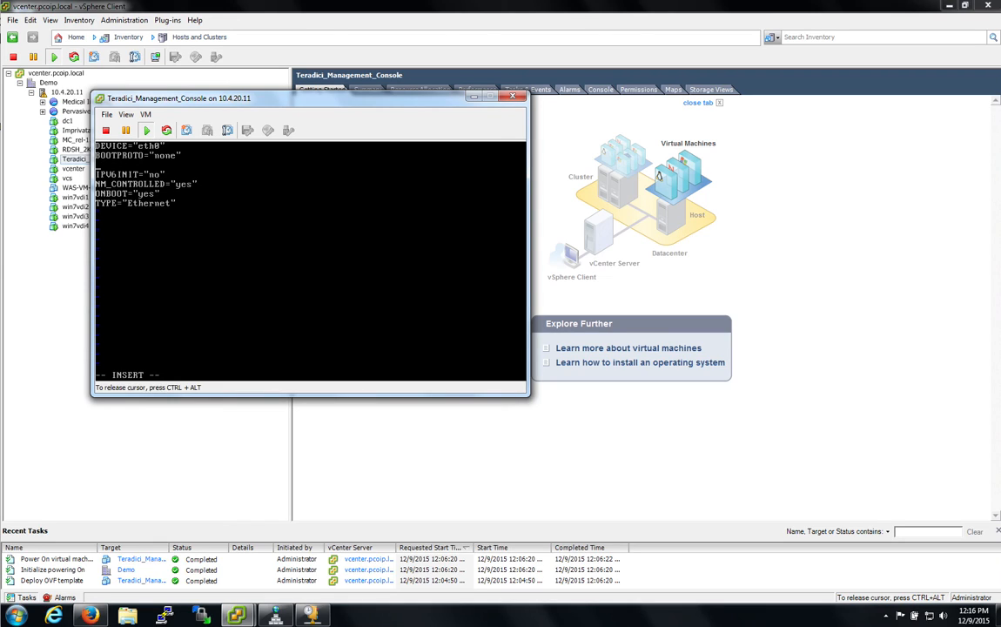
pyautogui.write('NETWORK=10.4.20.0')
pyautogui.press('Return')
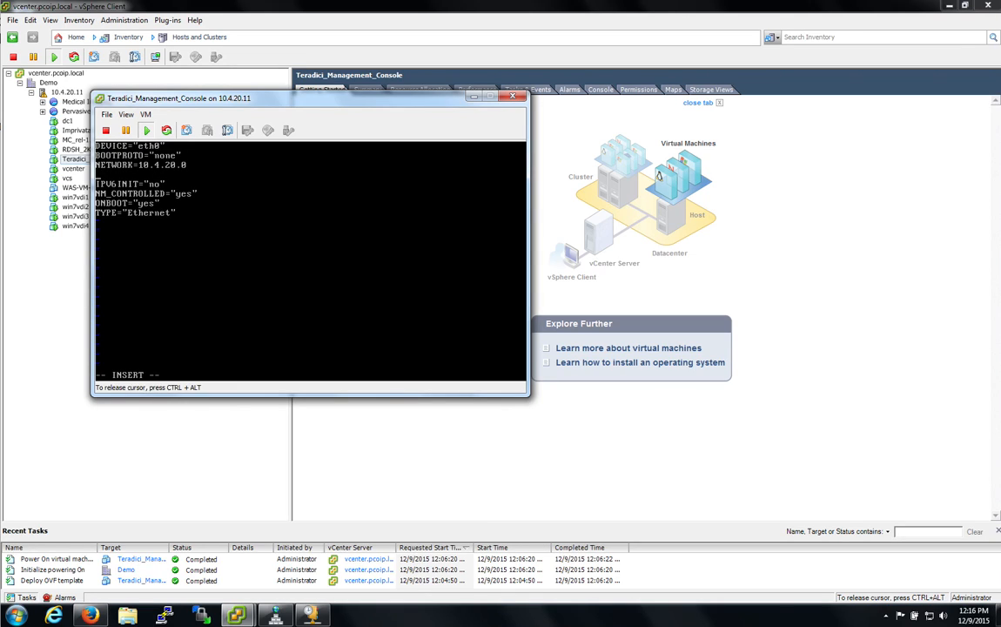
pyautogui.write('NETMASK=')
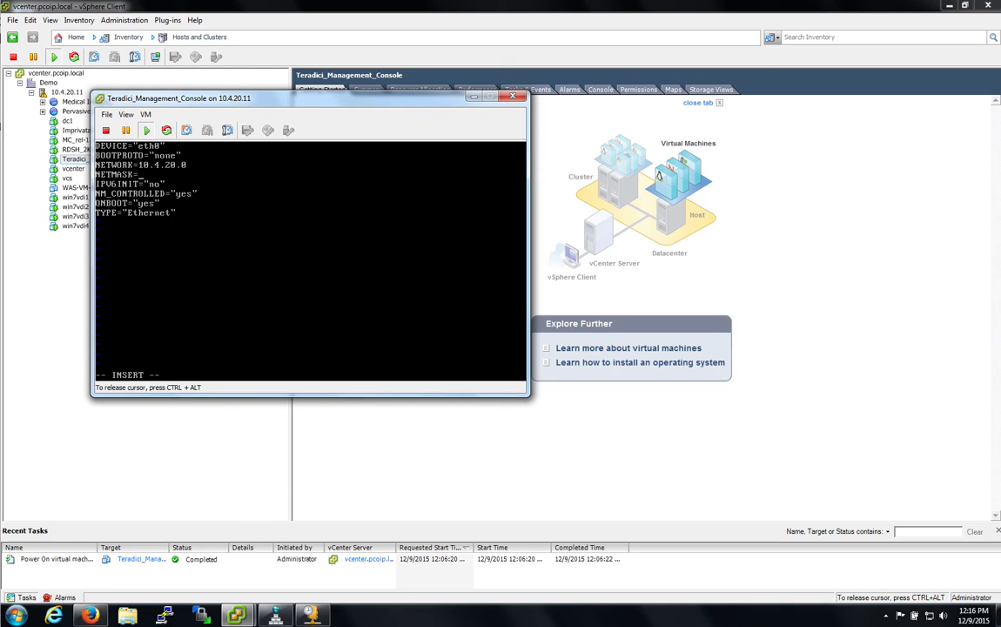
pyautogui.write('255.255.255.0')
pyautogui.press('Return')
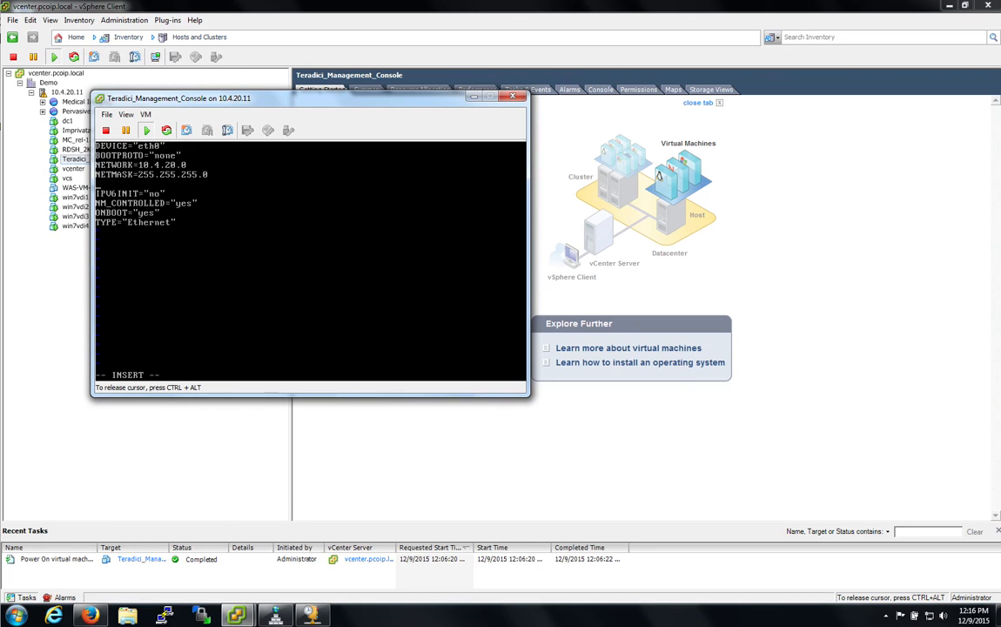
pyautogui.write('IPADDR=10.4.20.221')
pyautogui.press('Escape')
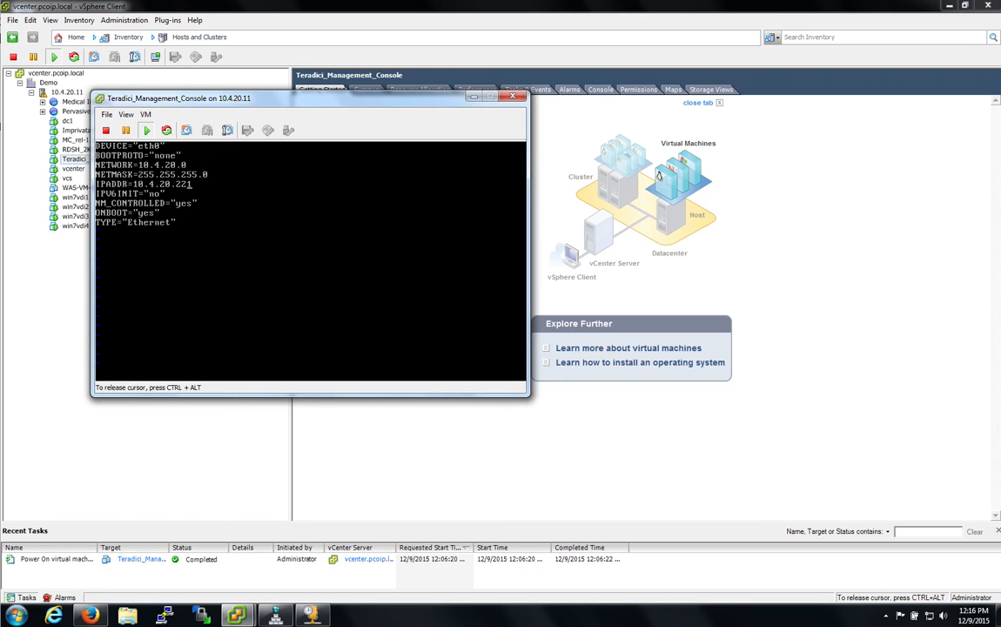
pyautogui.write(':w')
pyautogui.press('Return')
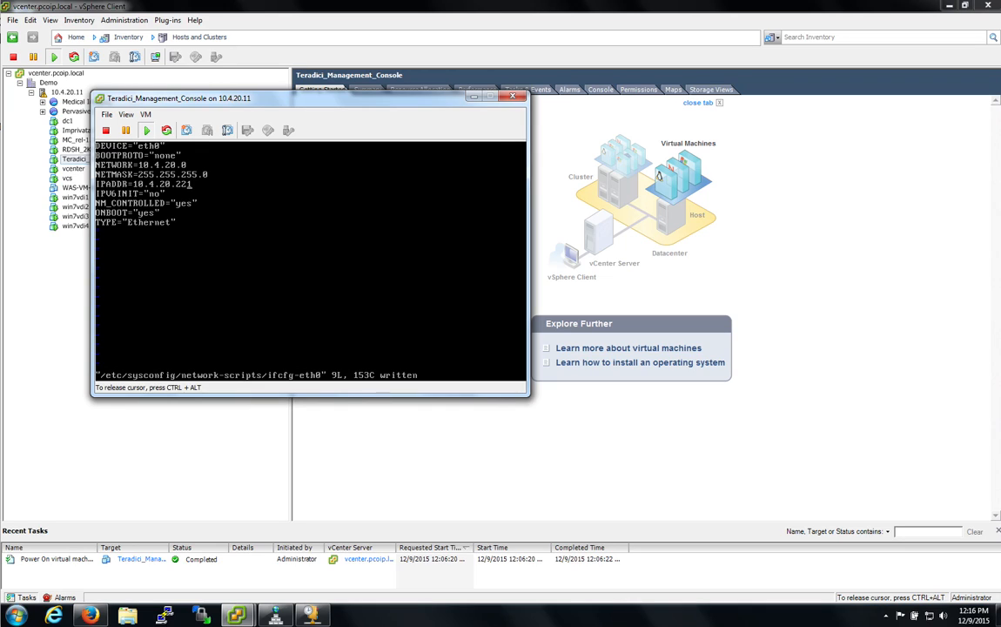
# Quit vi and print ifcfg-eth0 with cat to verify the static settings.
pyautogui.write(':q')
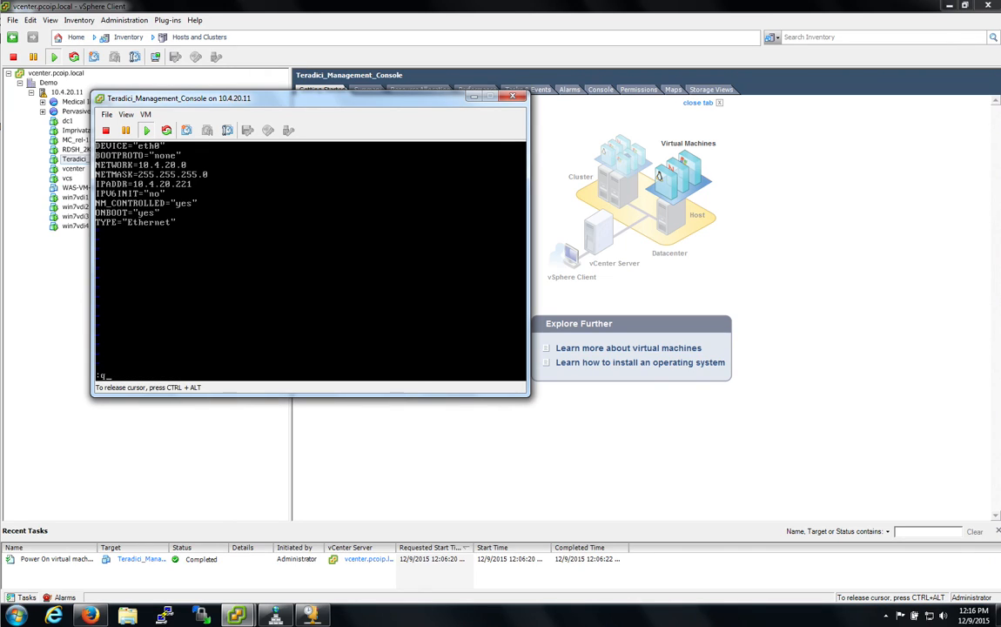
pyautogui.press('Return')
pyautogui.press('Up')
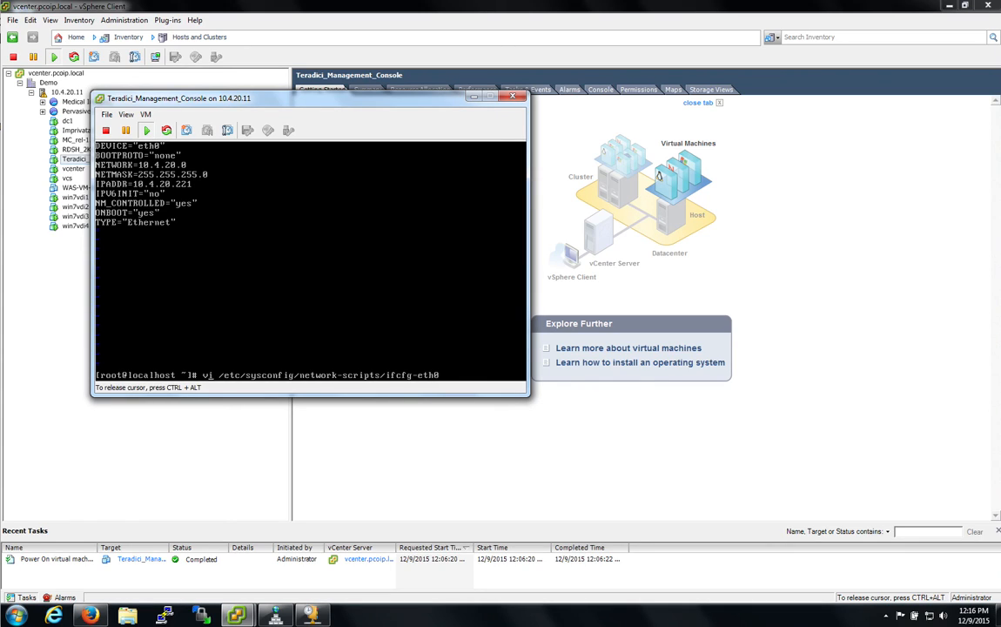
pyautogui.press('BackSpace')
pyautogui.press('BackSpace')
pyautogui.write('ca')
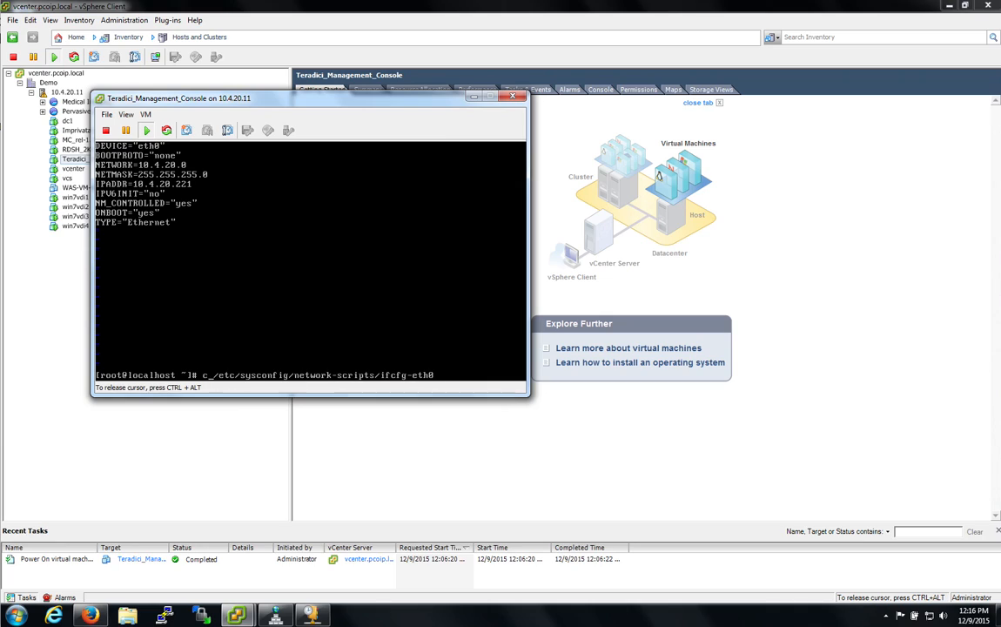
pyautogui.write('t')
pyautogui.press('Return')
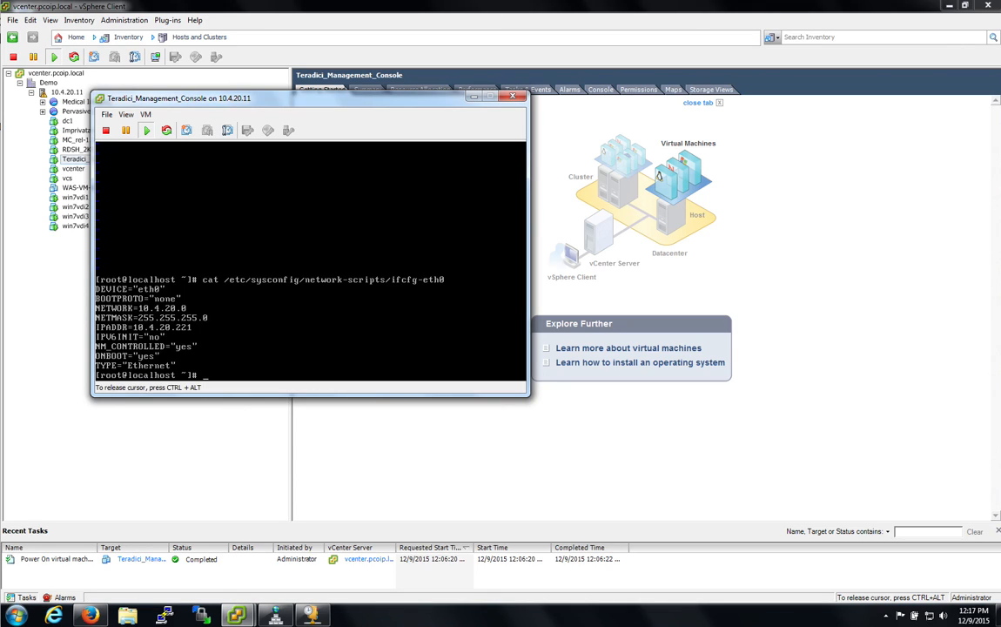
pyautogui.write('vi /etc/sysconfig/')
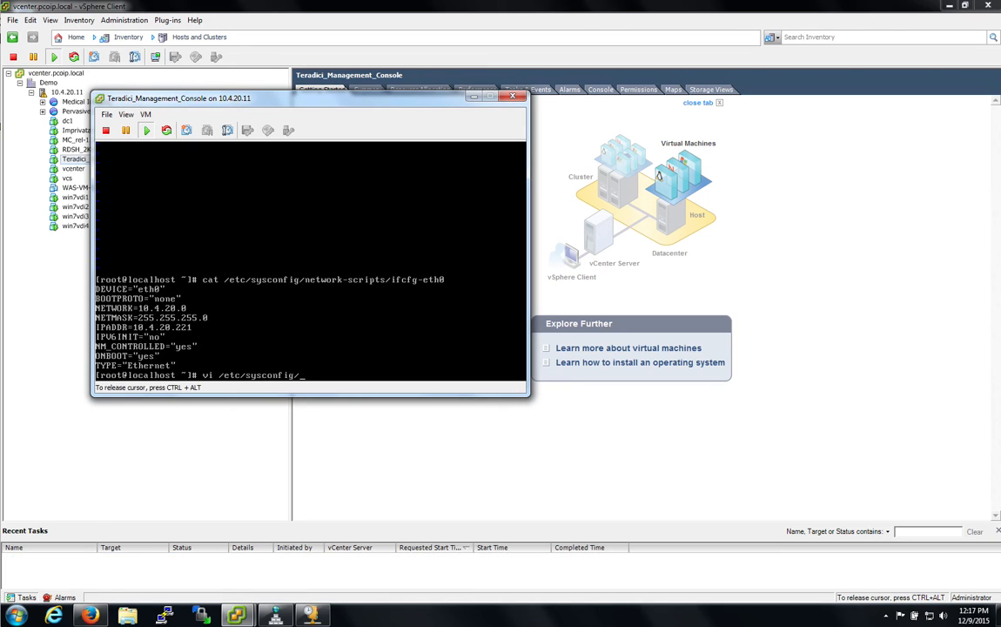
# Edit /etc/sysconfig/network to HOSTNAME=pcoip-mc-ee.pcoip.local and GATEWAY=10.4.20.1, then save and exit.
pyautogui.write('network')
pyautogui.press('Return')
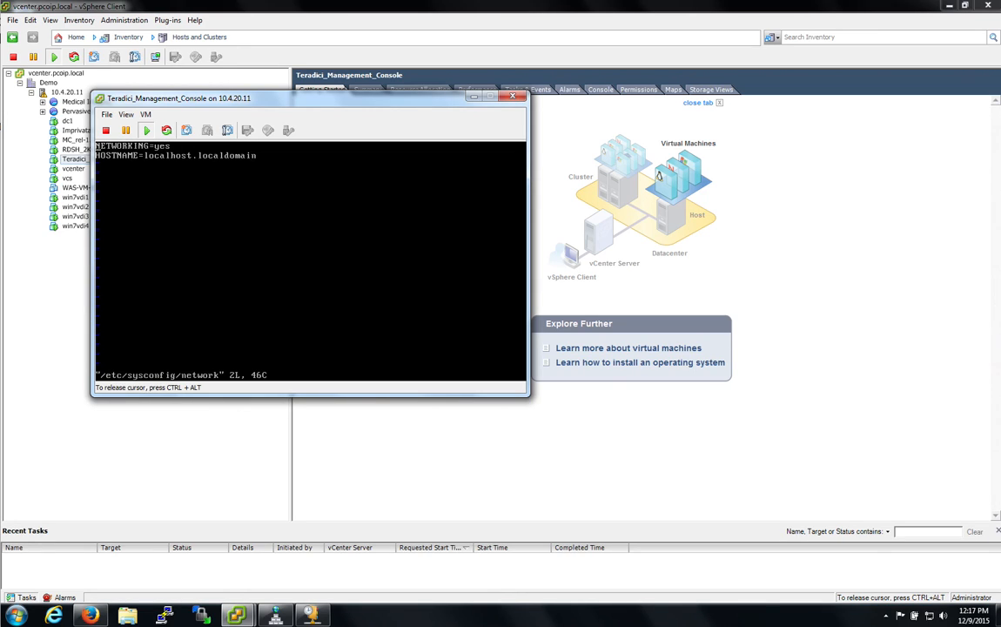
pyautogui.press('i')
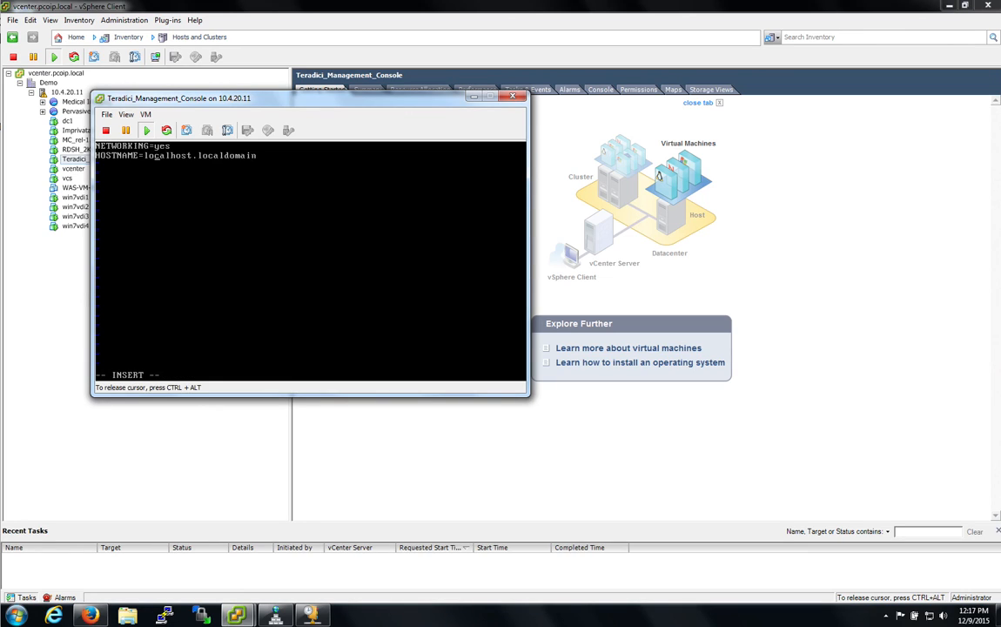
pyautogui.press('BackSpace')
pyautogui.press('BackSpace')
pyautogui.press('BackSpace')
pyautogui.press('BackSpace')
pyautogui.press('BackSpace')
pyautogui.press('BackSpace')
pyautogui.press('BackSpace')
pyautogui.press('BackSpace')
pyautogui.press('BackSpace')
pyautogui.press('BackSpace')
pyautogui.press('BackSpace')
pyautogui.press('BackSpace')
pyautogui.press('BackSpace')
pyautogui.press('BackSpace')
pyautogui.press('BackSpace')
pyautogui.press('BackSpace')
pyautogui.press('BackSpace')
pyautogui.press('BackSpace')
pyautogui.press('BackSpace')
pyautogui.press('BackSpace')
pyautogui.press('BackSpace')
pyautogui.write('pcoip')
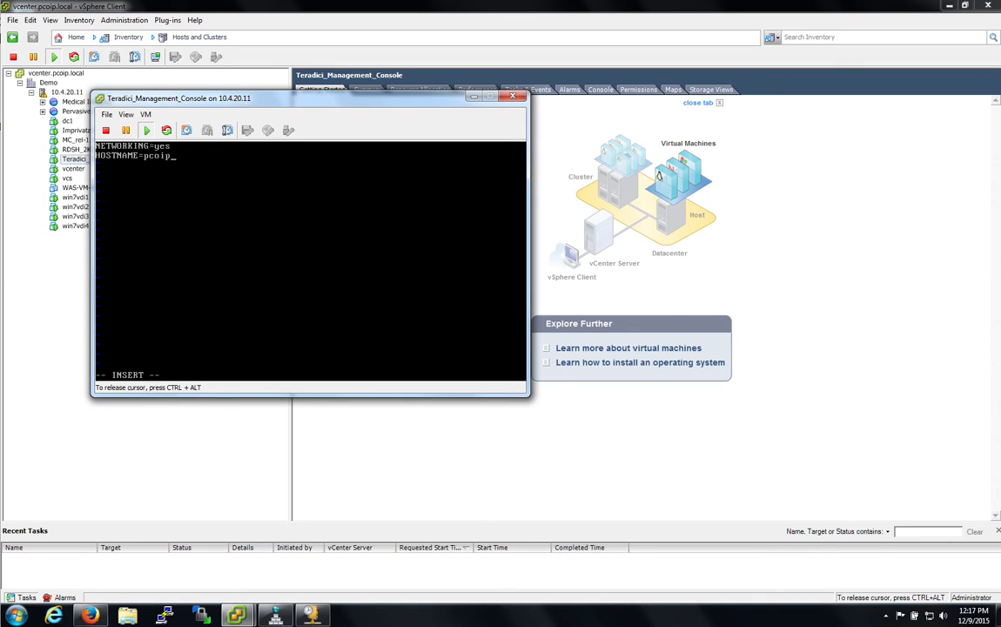
pyautogui.write('-mc-e')
pyautogui.write('e.pcoip.')
pyautogui.write('local')
pyautogui.write('GATEWA')
pyautogui.write('Y')
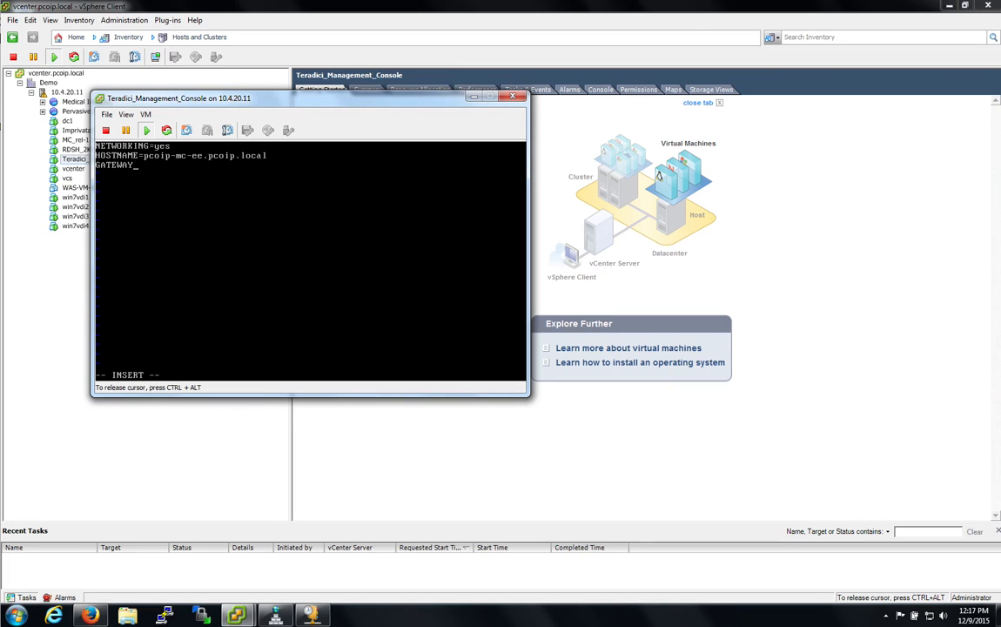
pyautogui.write('=10.4.20.1')
pyautogui.press('Escape')
pyautogui.write('wq')
pyautogui.press('Return')
# Print /etc/sysconfig/network with cat to verify the new hostname and gateway.
pyautogui.press('Up')
pyautogui.press('Left')
pyautogui.press('Left')
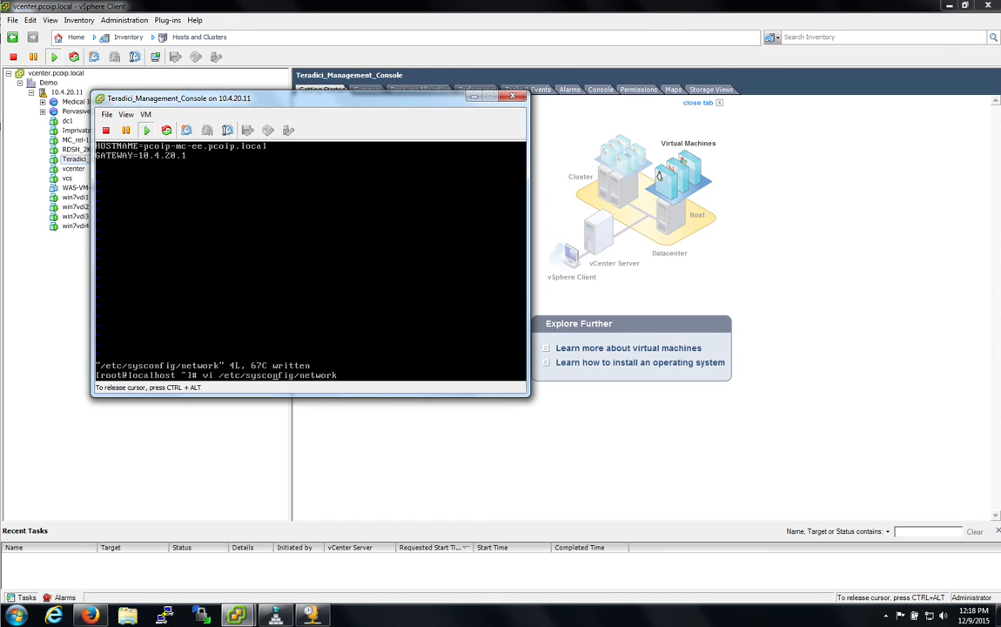
pyautogui.press('BackSpace')
pyautogui.press('BackSpace')
pyautogui.press('BackSpace')
pyautogui.write('cat')
pyautogui.press('Return')
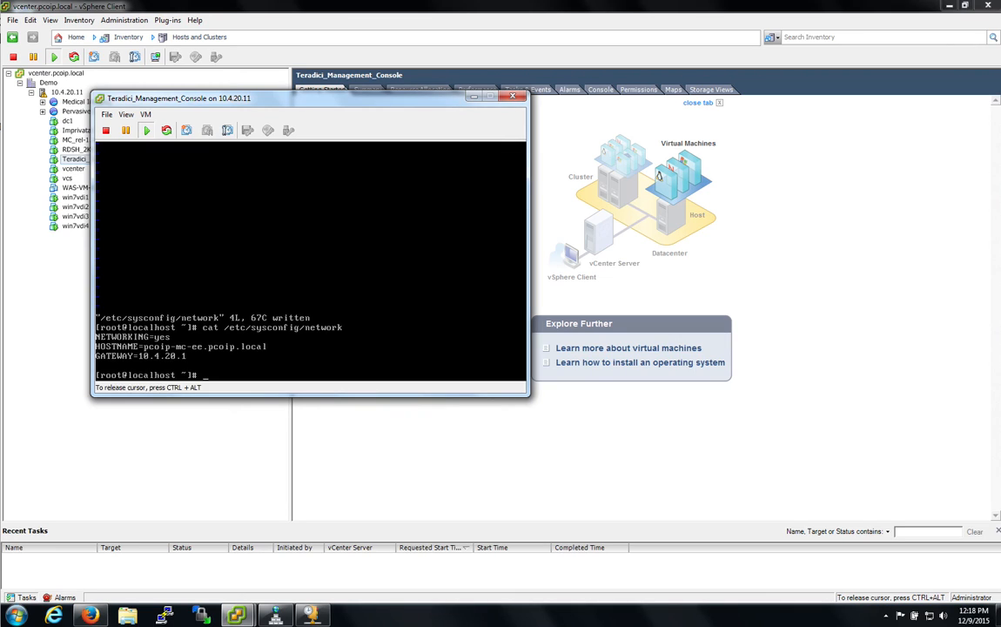
# Add a top line to /etc/hosts mapping the loopback address to pcoip-mc-ee.pcoip.local, then save.
pyautogui.write('vi /etc/hosts')
pyautogui.press('Return')
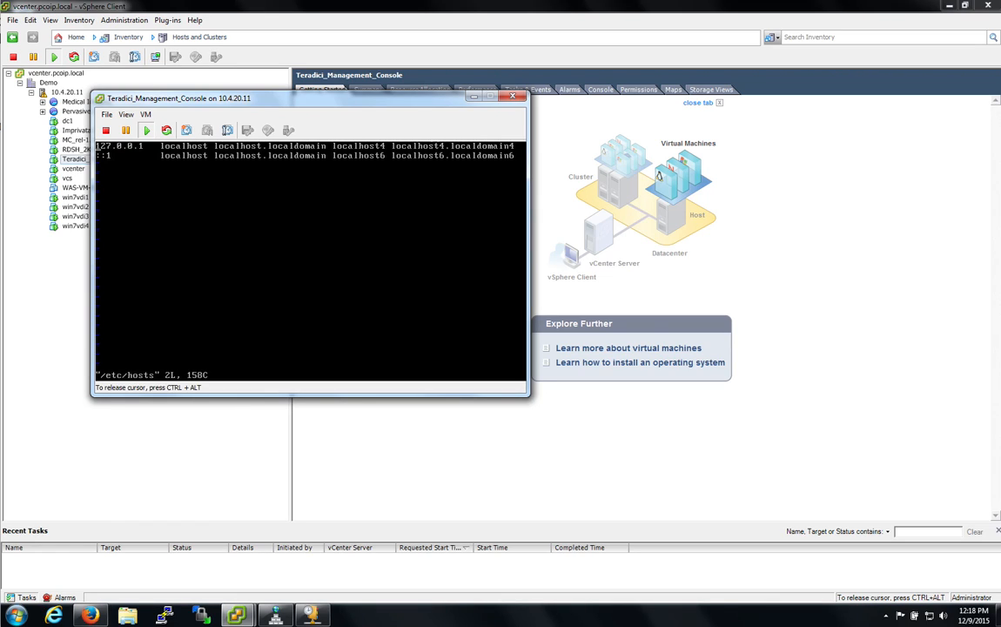
pyautogui.press('i')
pyautogui.press('Return')
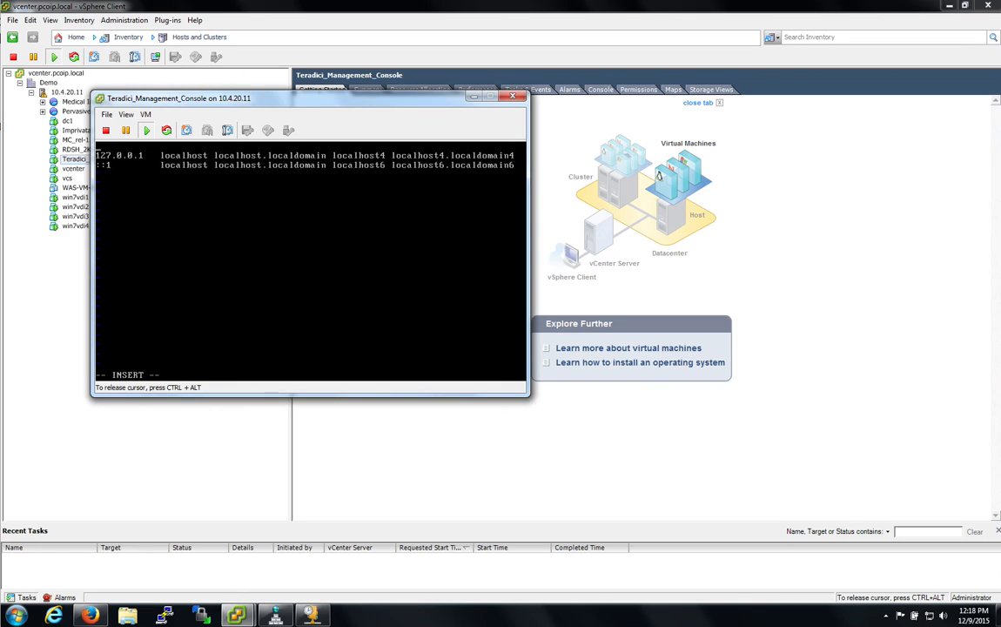
pyautogui.write('127.0.0.0')
pyautogui.press('Tab')
pyautogui.write('pcoip-mc-ee.pcoip.')
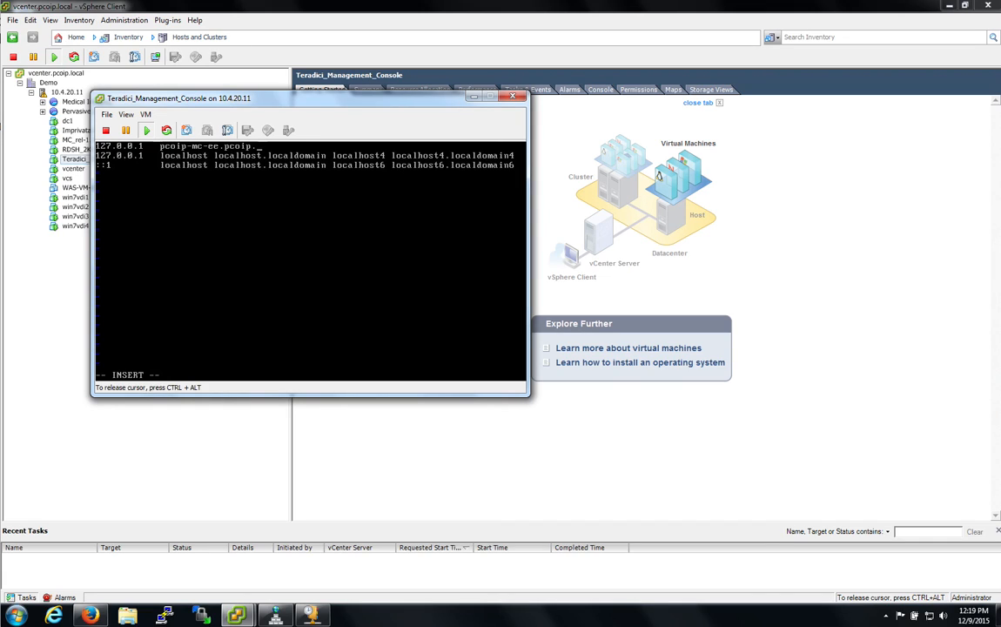
pyautogui.write('local')
pyautogui.press('Escape')
pyautogui.write(':wq')
pyautogui.press('Return')
# Print /etc/hosts with cat to verify it, then start opening /etc/resolv.conf in vi.
pyautogui.write('vi /etc/hosts')
pyautogui.press('Left')
pyautogui.press('Left')
pyautogui.press('BackSpace')
pyautogui.press('BackSpace')
pyautogui.write('cat')
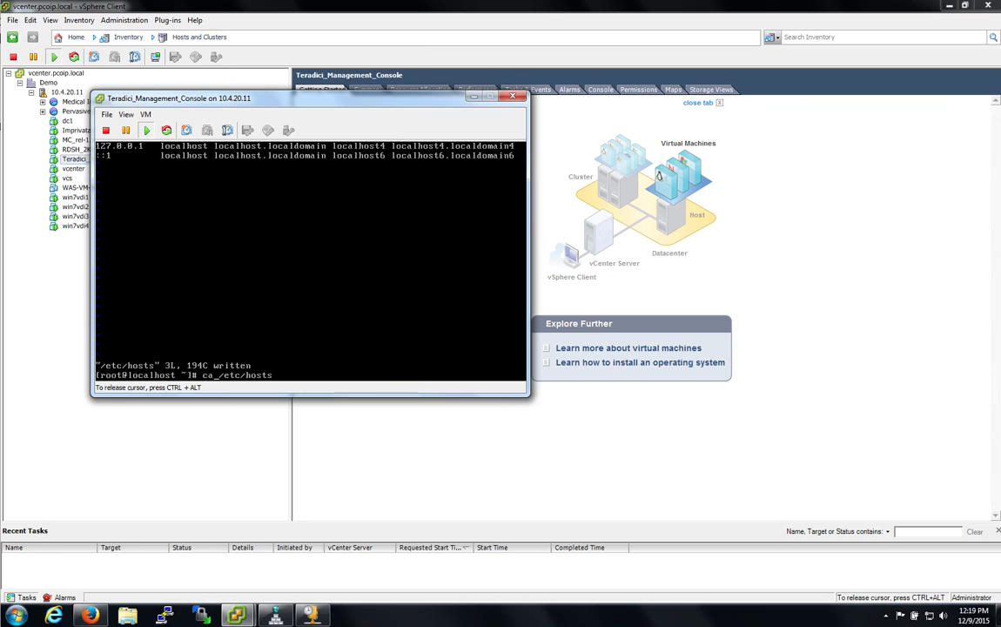
pyautogui.press('Return')
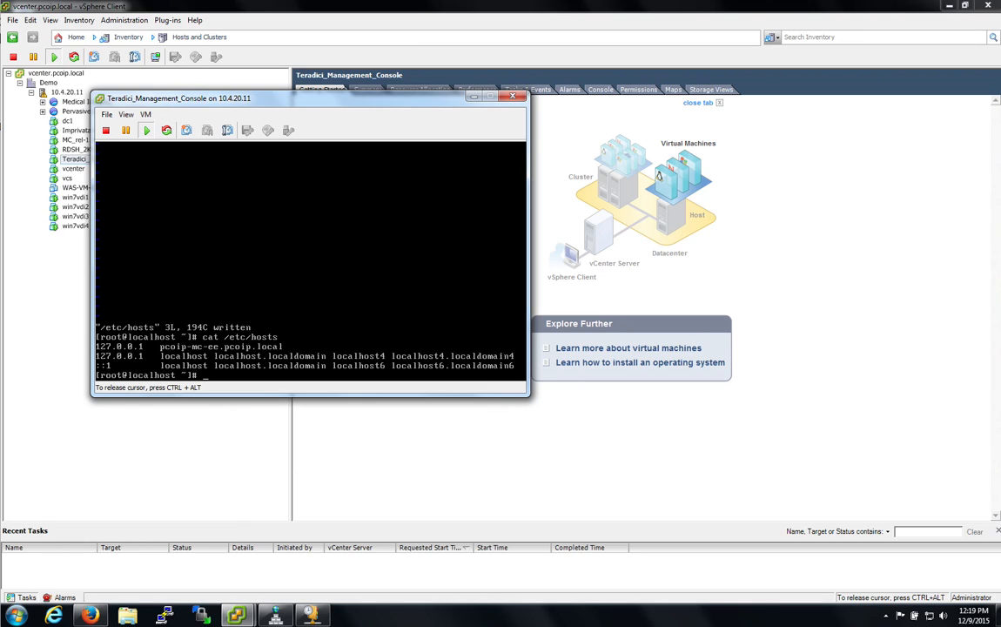
pyautogui.write('vi /etc/res')
pyautogui.press('Tab')
# Add domain pcoip.local and nameservers 10.4.20.25 and 8.8.8.8 to resolv.conf and save.
pyautogui.press('Return')
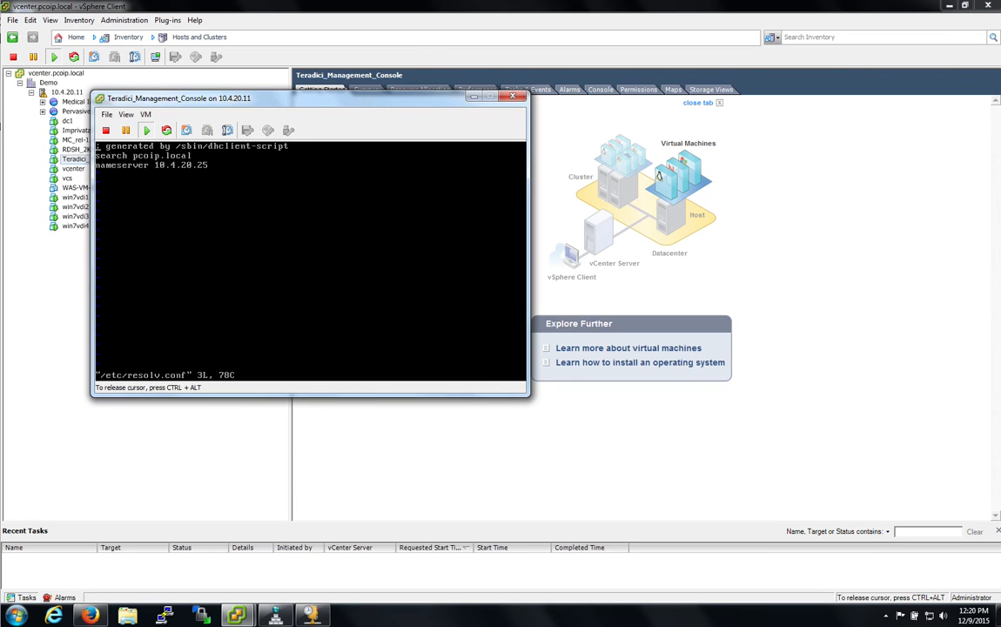
pyautogui.press('i')
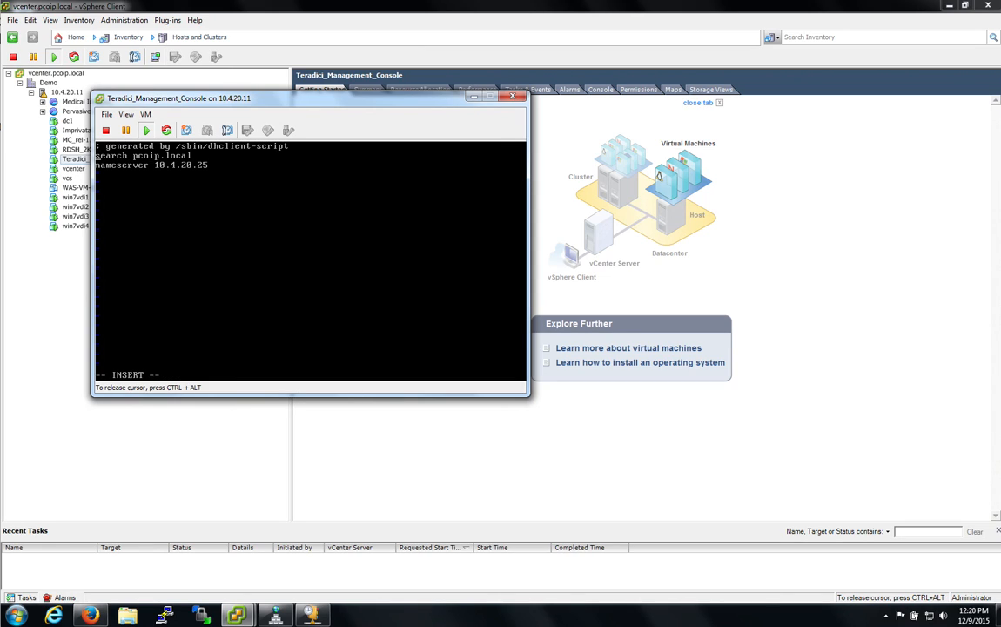
pyautogui.press('Return')
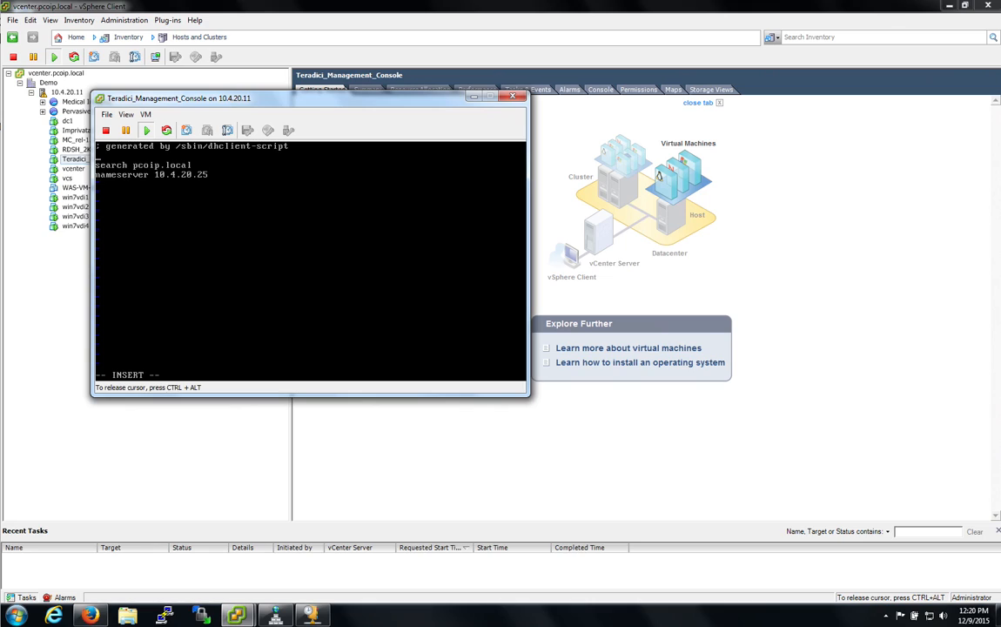
pyautogui.write('domain pcoip.local')
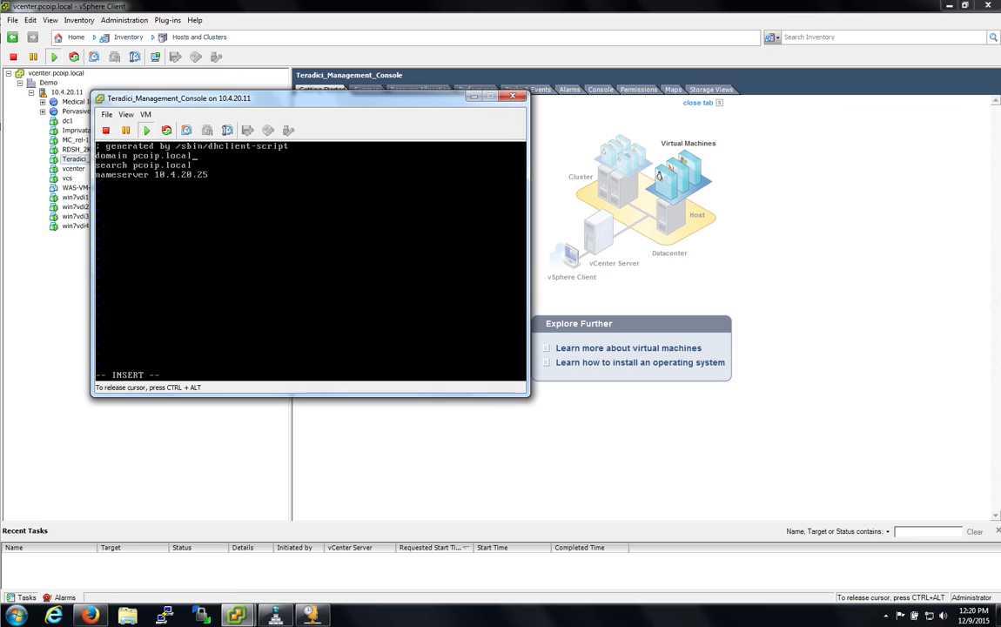
pyautogui.press('Return')
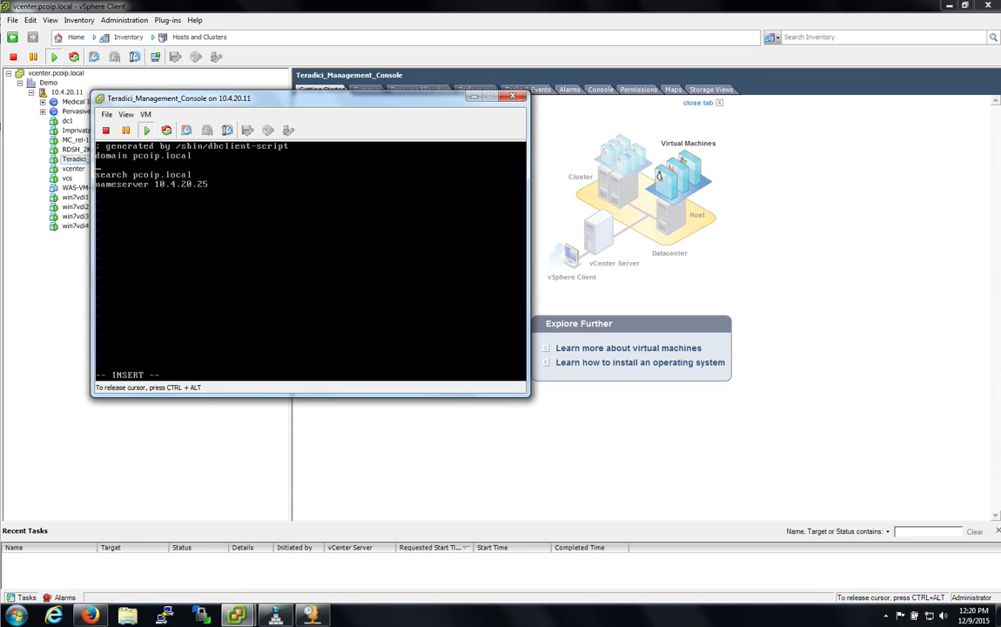
pyautogui.write('nameserver 10.4.20.25')
pyautogui.press('Return')
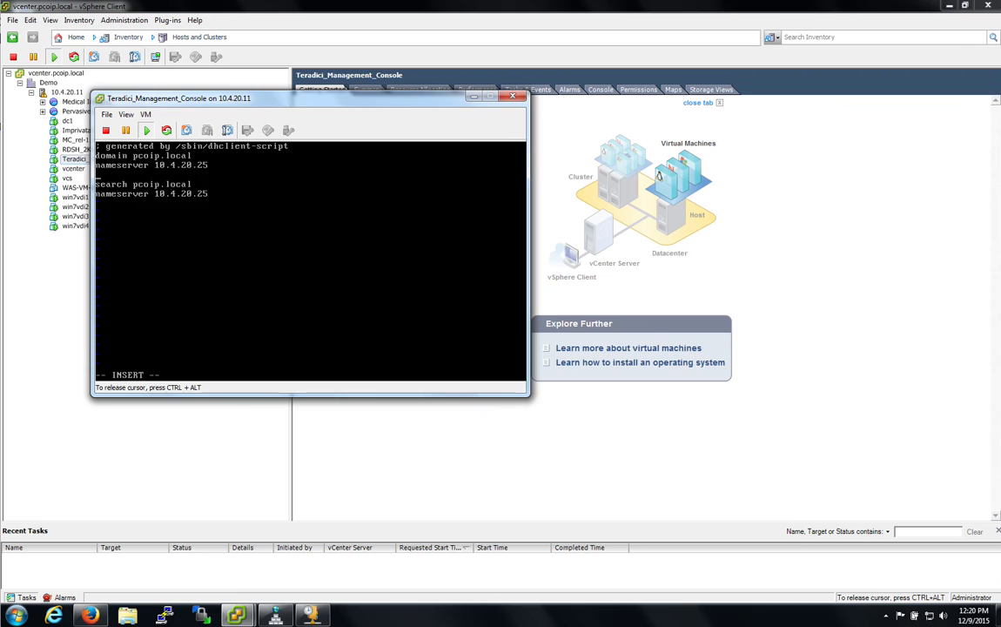
pyautogui.write('nameserver ')
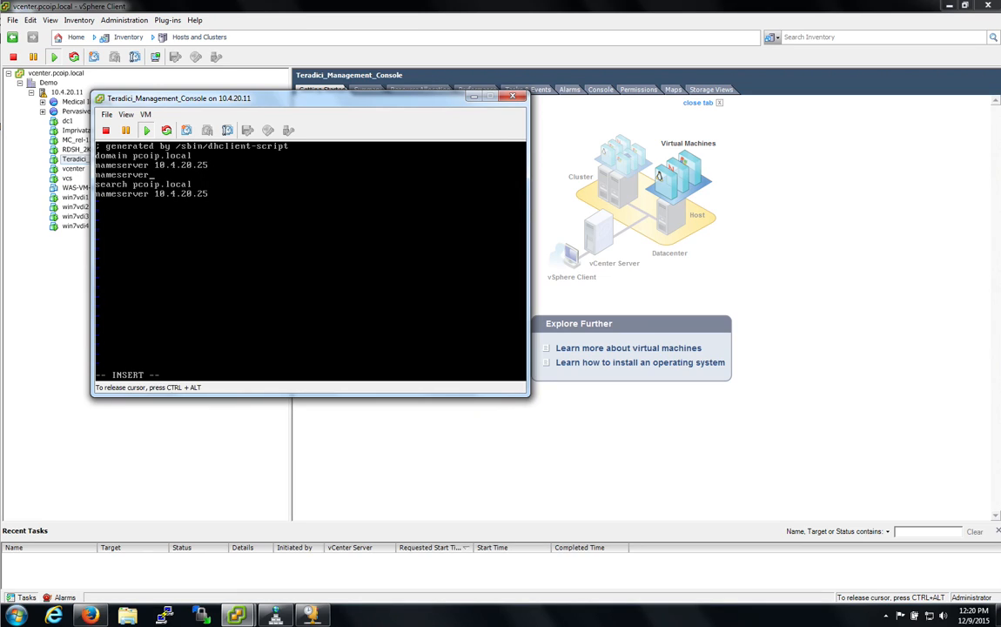
pyautogui.write('8.8.8.8')
pyautogui.press('Escape')
pyautogui.write('wq')
pyautogui.press('Return')
# Print /etc/resolv.conf with cat to verify the DNS entries.
pyautogui.press('Up')
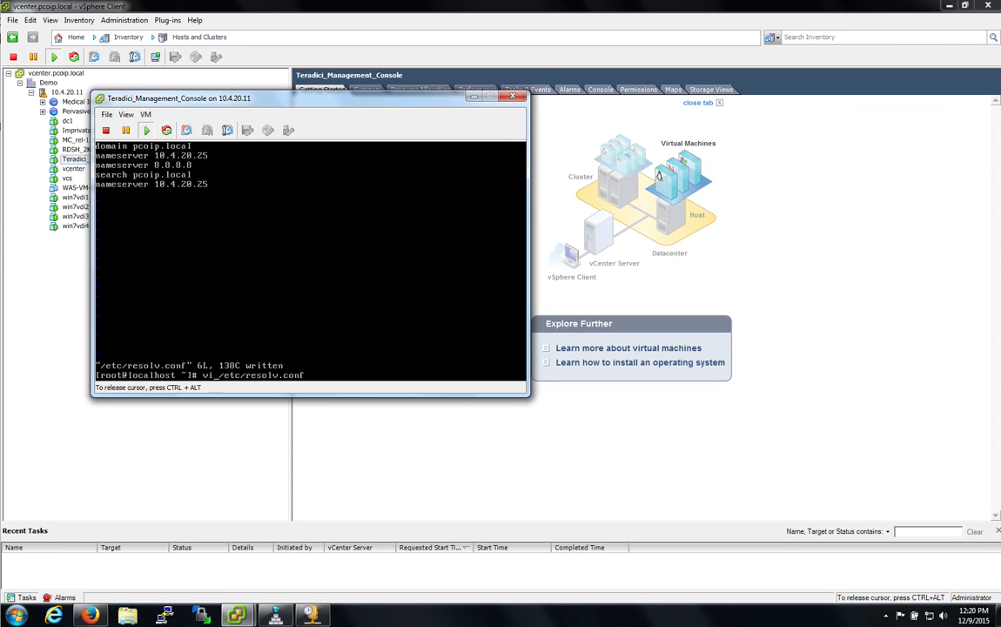
pyautogui.press('BackSpace')
pyautogui.press('BackSpace')
pyautogui.write('cat')
pyautogui.press('Return')
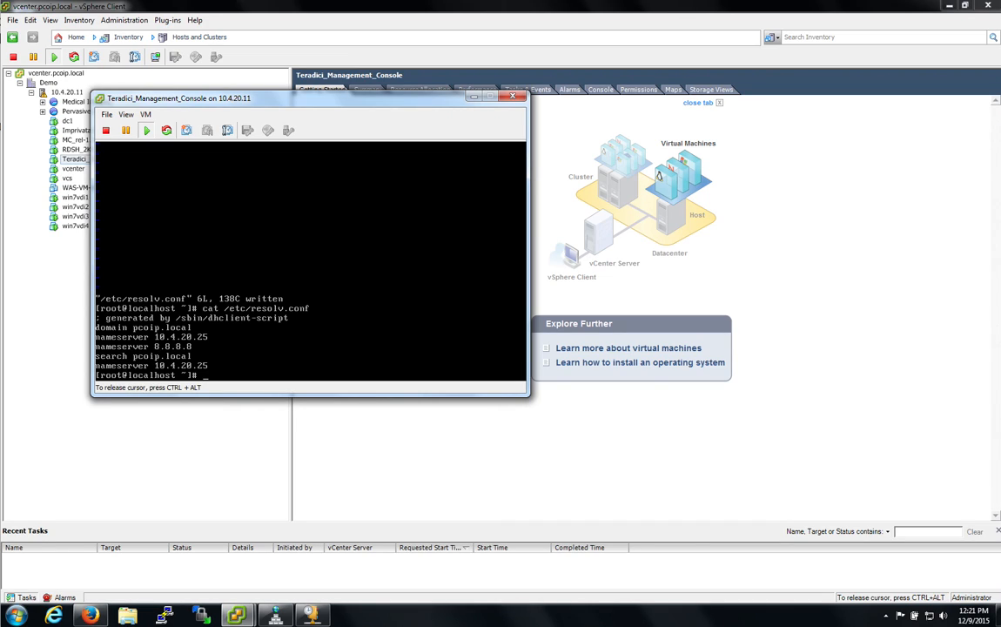
# Restart the VM's network service, then edit the recalled command to restart the mcdaemon service.
pyautogui.write('/etc/init.d/network restart')
pyautogui.press('Return')
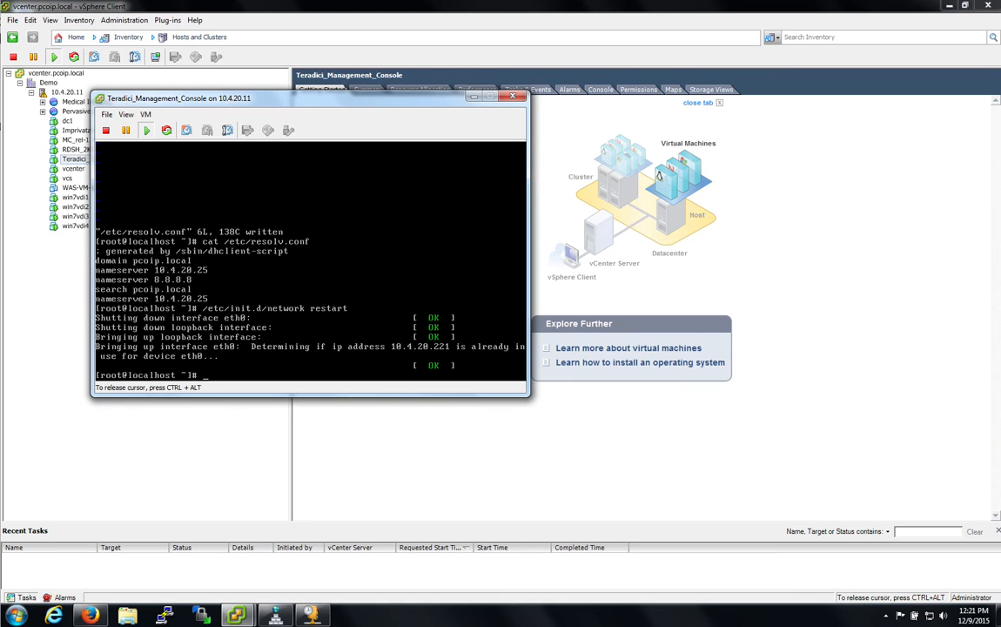
pyautogui.press('Up')
pyautogui.press('BackSpace')
pyautogui.press('BackSpace')
pyautogui.press('BackSpace')
pyautogui.press('BackSpace')
pyautogui.press('BackSpace')
pyautogui.press('BackSpace')
pyautogui.press('BackSpace')
pyautogui.press('BackSpace')
pyautogui.press('BackSpace')
pyautogui.press('BackSpace')
pyautogui.press('BackSpace')
pyautogui.press('BackSpace')
pyautogui.press('BackSpace')
pyautogui.press('BackSpace')
pyautogui.press('BackSpace')
pyautogui.write('mcdaemon restart')
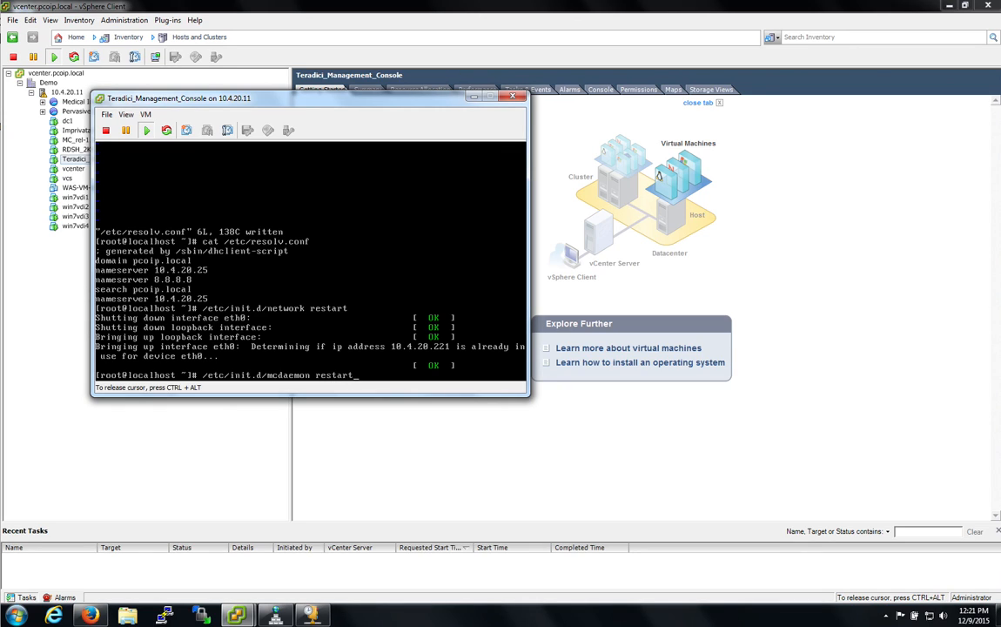
pyautogui.press('Return')
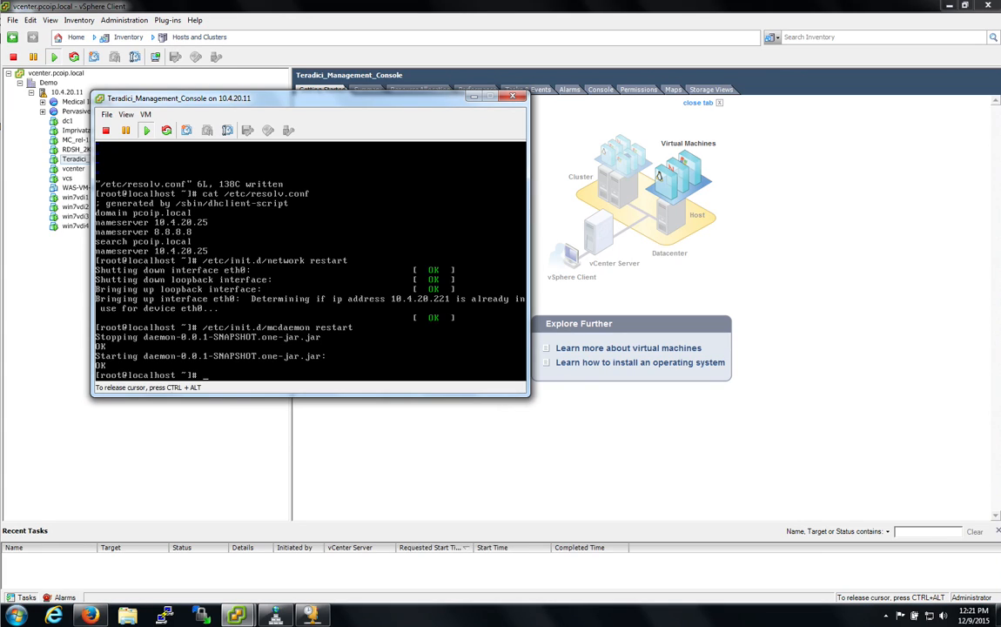
# Check the VM's address 10.4.20.221 and gateway 10.4.20.1 with ifconfig and route.
pyautogui.write('ifconfig')
pyautogui.press('Return')
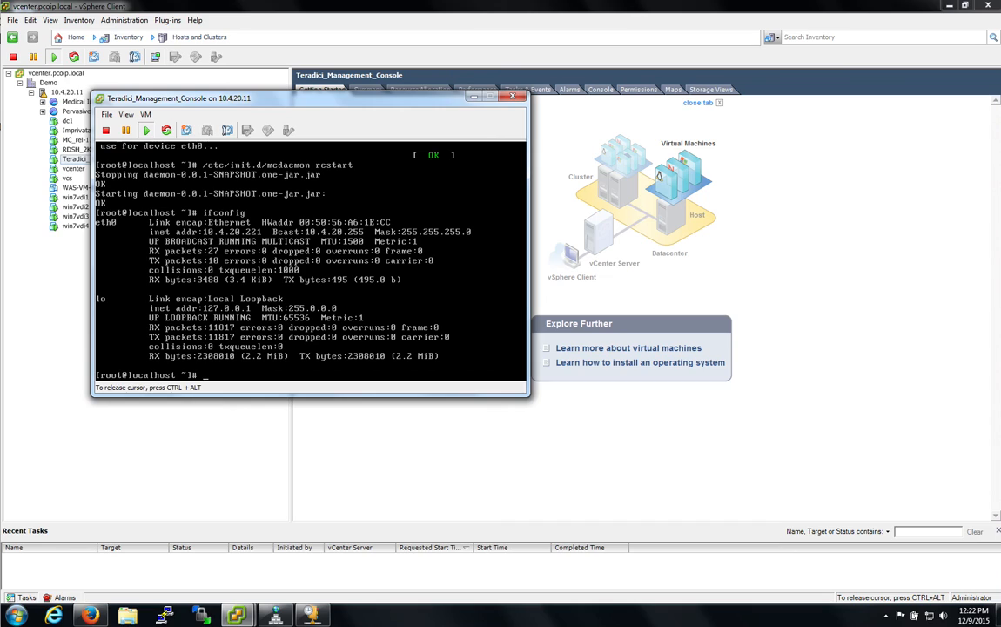
pyautogui.write('route')
pyautogui.press('Return')
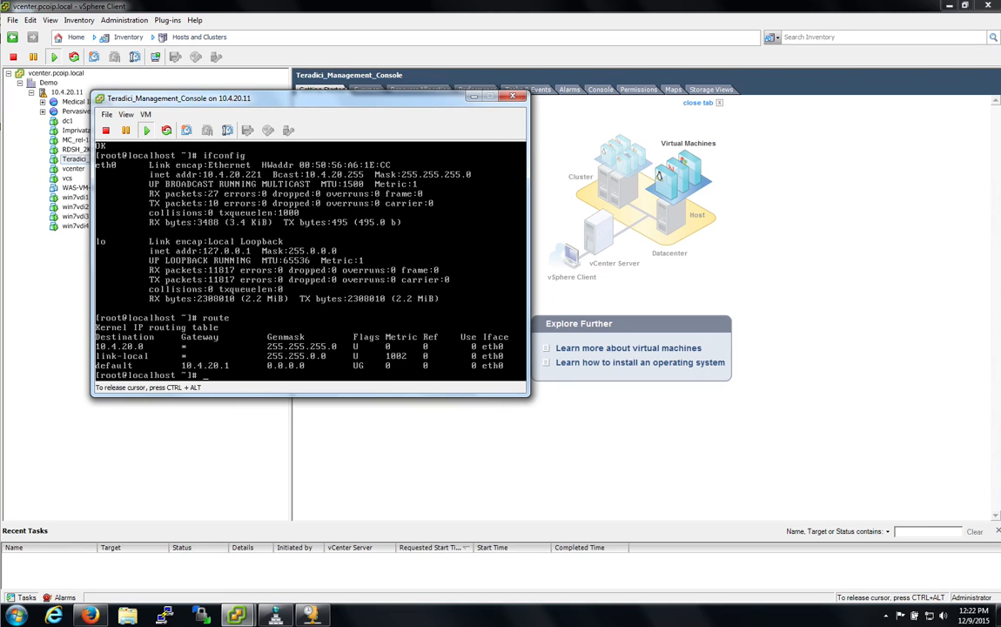
# Ping teradici.com to confirm it is reachable, stop the ping, and clear the terminal.
pyautogui.write('ping teradici.com')
pyautogui.press('Return')
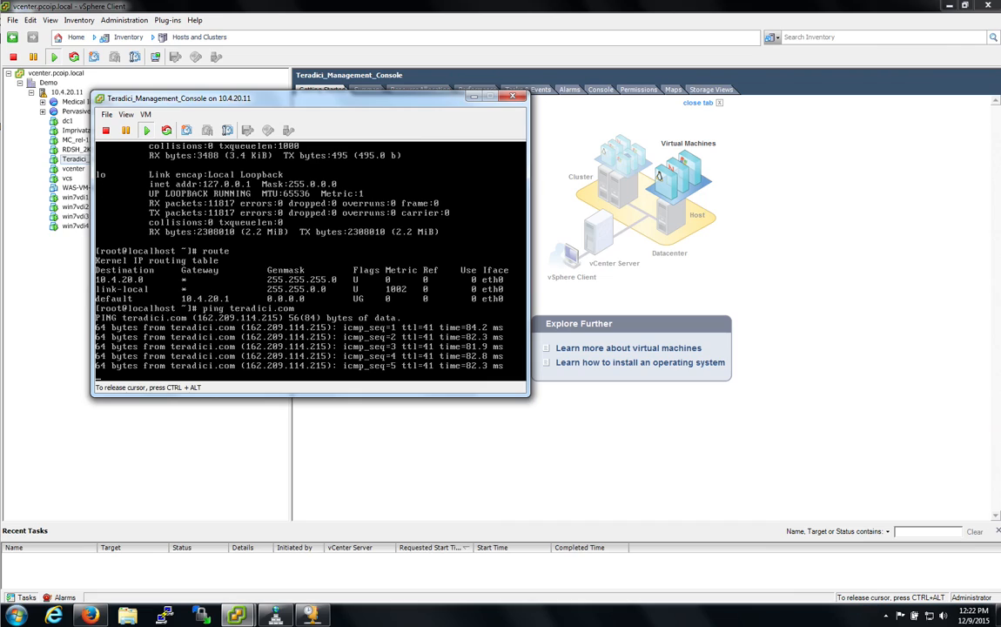
pyautogui.hotkey('ctrl', 'z')
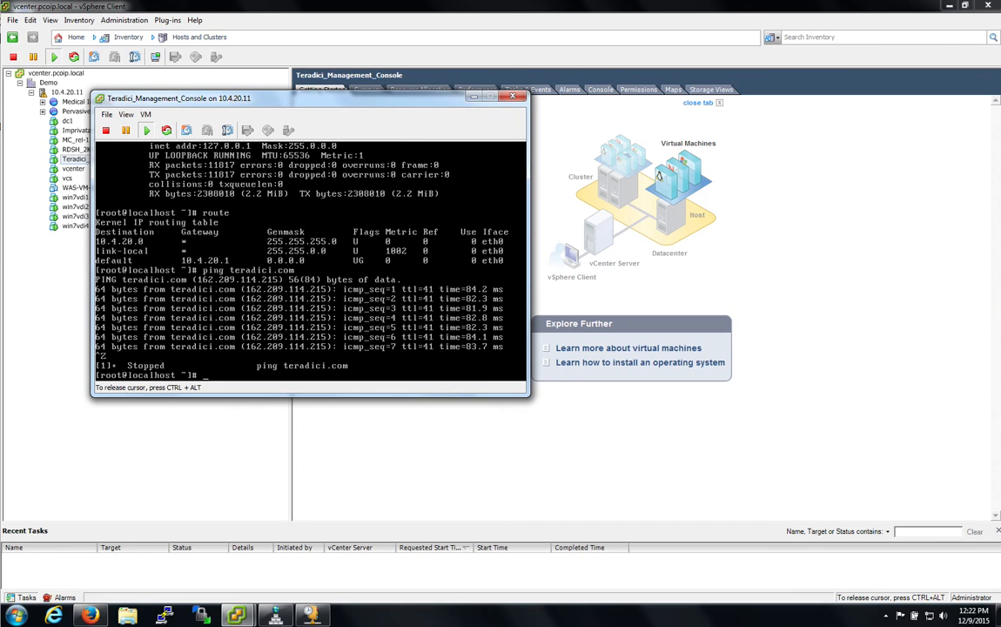
pyautogui.write('clear')
pyautogui.press('Return')
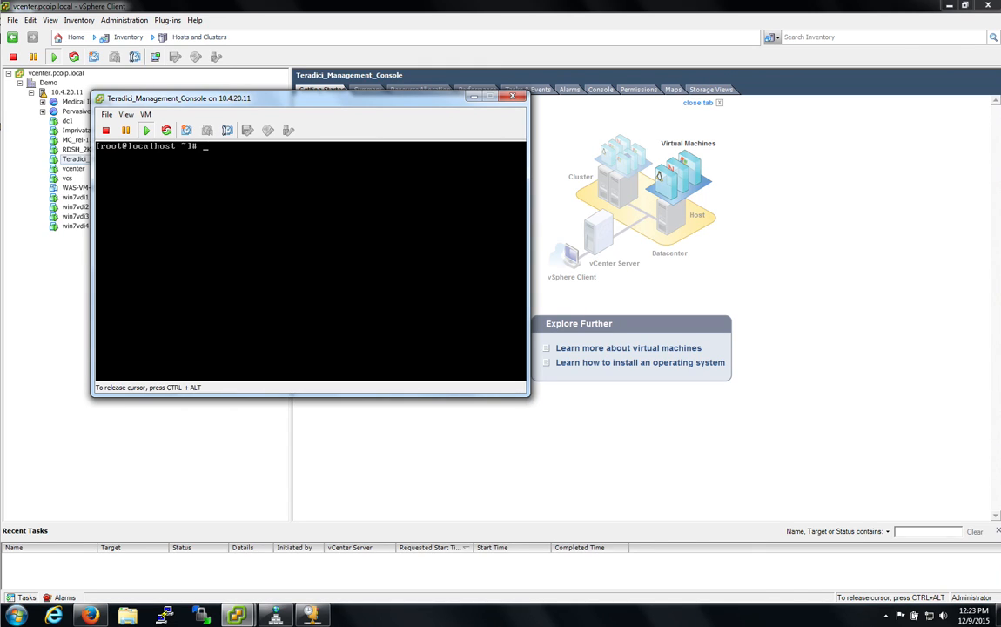
# Enter /opt/teradici/licensing/mc_activate_lic.sh -k followed by the Management Console licence key.
pyautogui.press('Tab')
pyautogui.press('Tab')
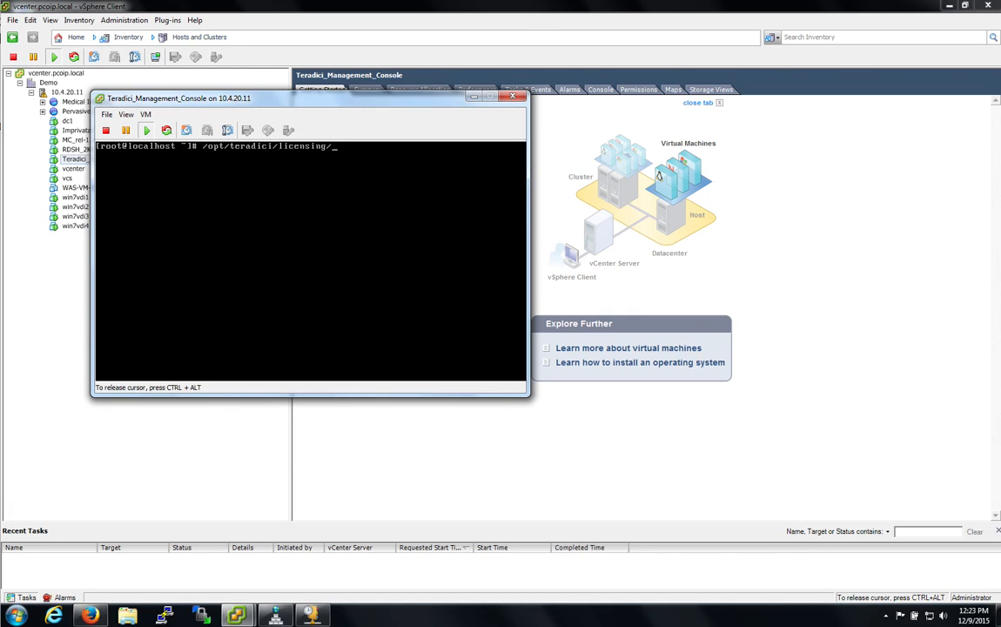
pyautogui.press('Tab')
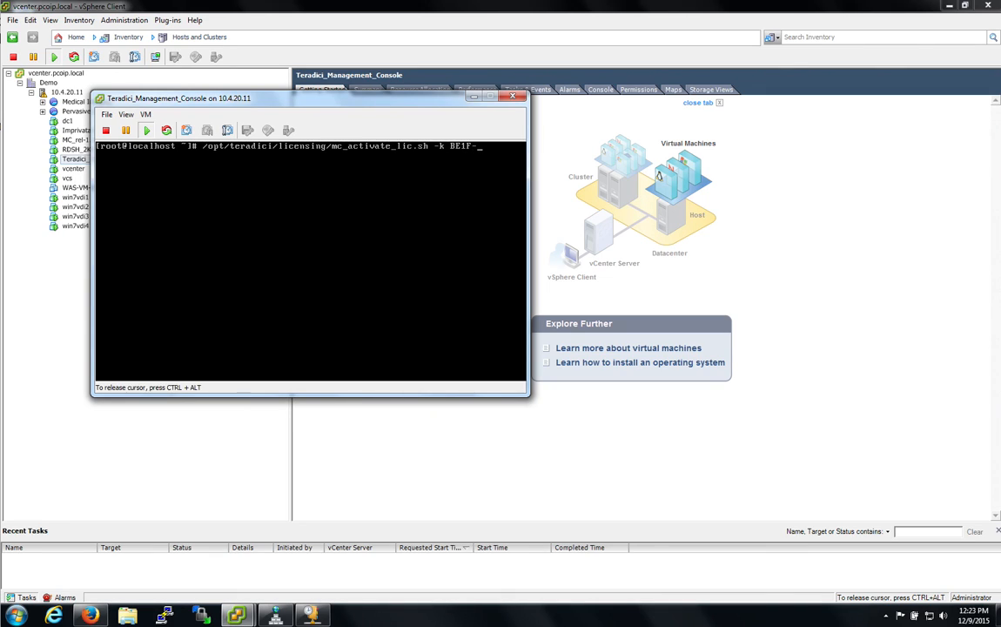
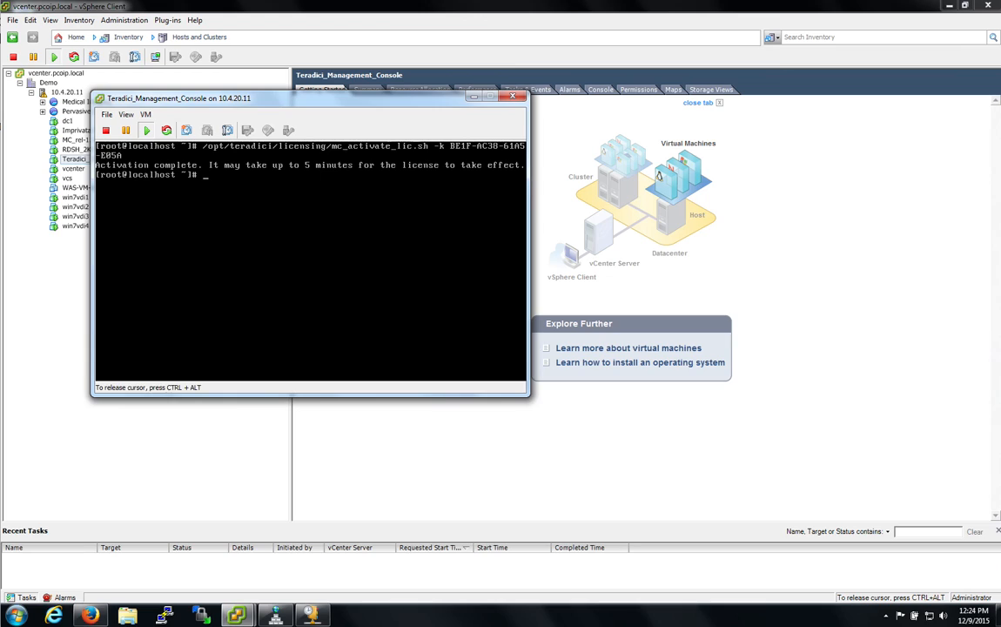
# Change into /opt/teradici/licensing and list its scripts and libraries with ls.
pyautogui.write('cd /opt/teradici/lic')
pyautogui.press('Tab')
pyautogui.press('Return')
pyautogui.write('l')
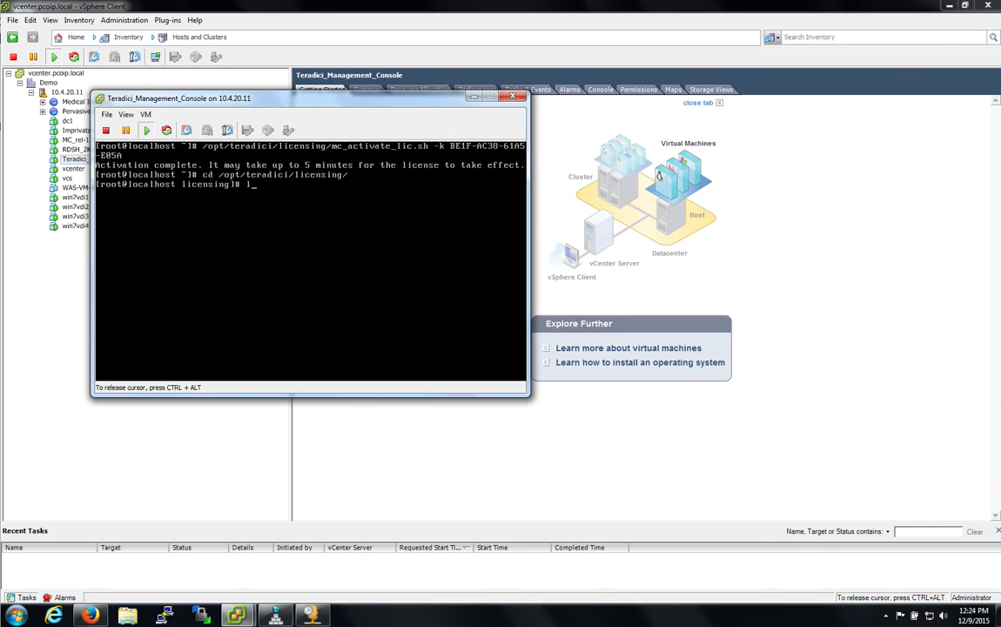
pyautogui.write('s')
pyautogui.press('Return')
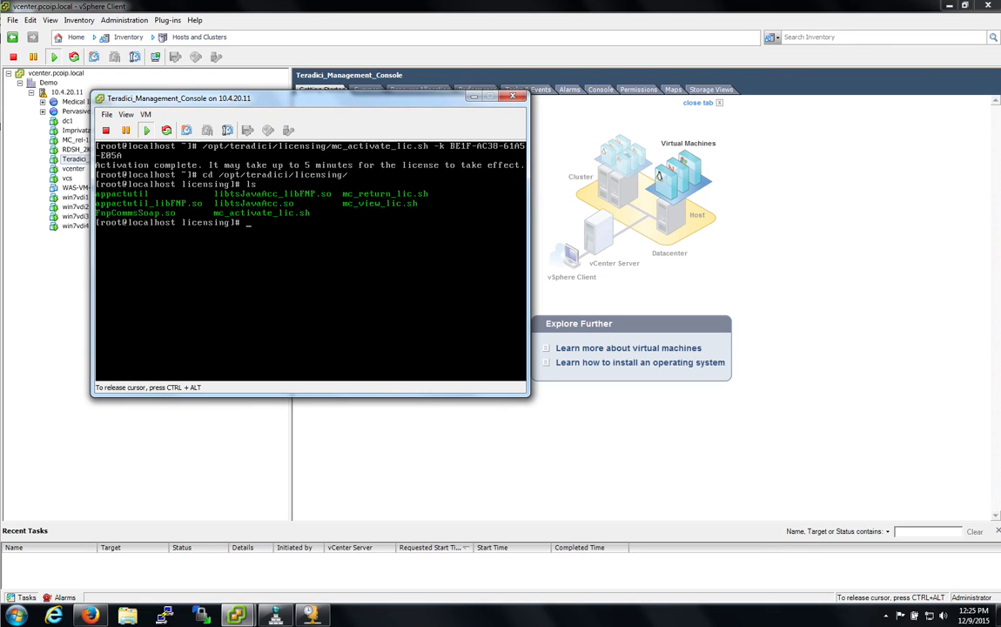
# Recall the activation command, add a -p proxy credentials option for 10.4.20.222:4567, then erase it.
pyautogui.press('Up')
pyautogui.press('Up')
pyautogui.press('Up')
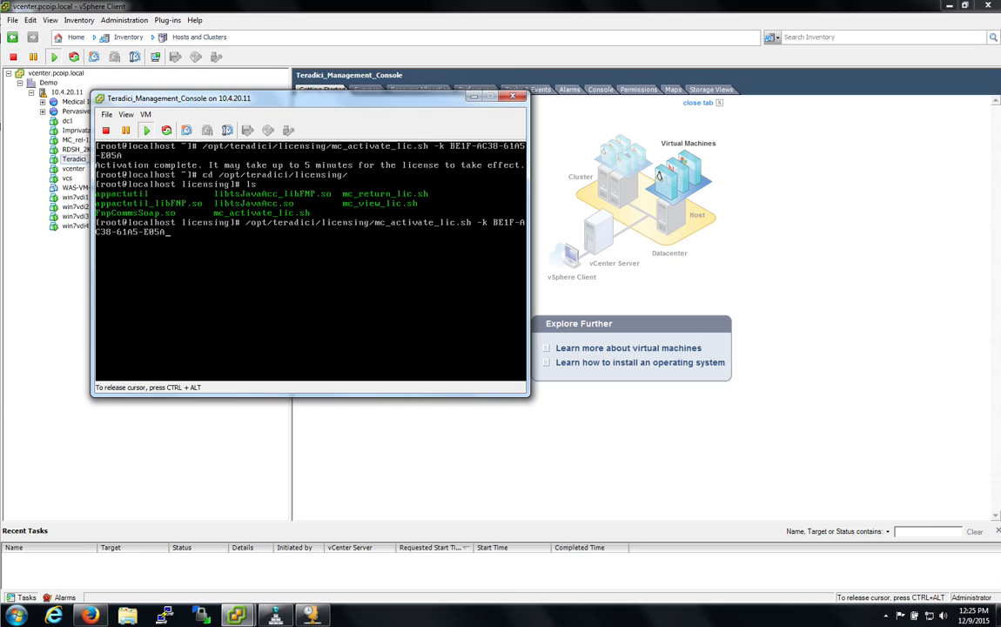
pyautogui.write('-p')
pyautogui.write('jonathan:password"')
pyautogui.press('BackSpace')
pyautogui.write('@')
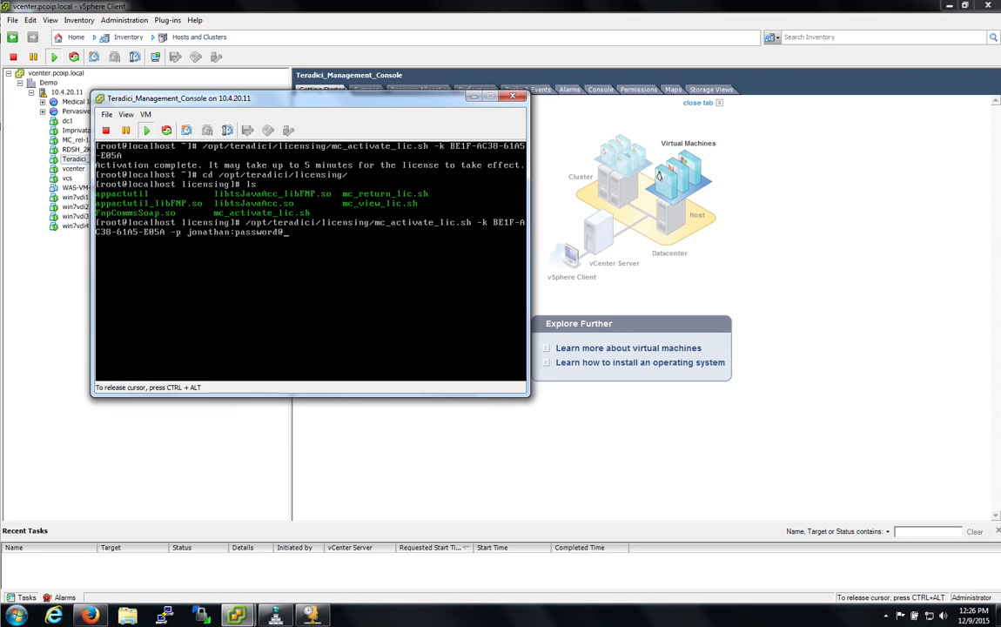
pyautogui.write('10.4.20.222:4567')
pyautogui.press('BackSpace')
pyautogui.press('BackSpace')
pyautogui.press('BackSpace')
pyautogui.press('BackSpace')
pyautogui.press('BackSpace')
pyautogui.press('BackSpace')
pyautogui.press('BackSpace')
pyautogui.press('BackSpace')
pyautogui.press('BackSpace')
pyautogui.press('BackSpace')
pyautogui.press('BackSpace')
pyautogui.press('BackSpace')
pyautogui.press('BackSpace')
pyautogui.press('BackSpace')
pyautogui.press('BackSpace')
pyautogui.press('BackSpace')
pyautogui.press('BackSpace')
pyautogui.press('BackSpace')
pyautogui.press('BackSpace')
pyautogui.press('BackSpace')
pyautogui.press('BackSpace')
pyautogui.press('BackSpace')
pyautogui.press('BackSpace')
pyautogui.press('BackSpace')
pyautogui.press('BackSpace')
pyautogui.press('BackSpace')
pyautogui.press('BackSpace')
pyautogui.press('BackSpace')
pyautogui.press('BackSpace')
pyautogui.press('BackSpace')
pyautogui.press('BackSpace')
pyautogui.press('BackSpace')
pyautogui.press('BackSpace')
pyautogui.press('BackSpace')
pyautogui.press('BackSpace')
pyautogui.press('BackSpace')
pyautogui.press('BackSpace')
pyautogui.press('BackSpace')
pyautogui.press('BackSpace')
pyautogui.press('BackSpace')
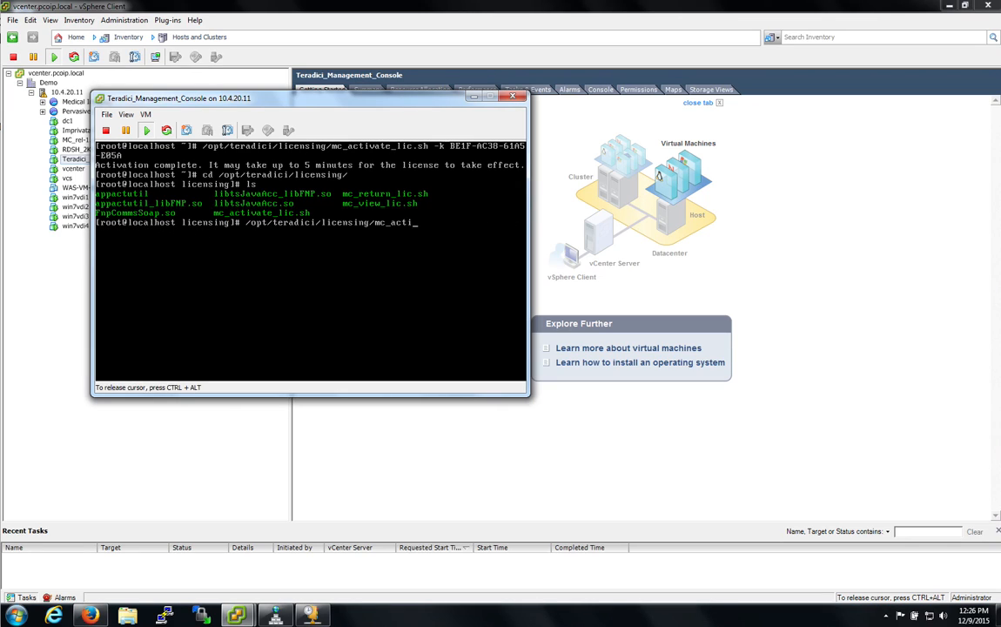
pyautogui.press('BackSpace')
pyautogui.press('BackSpace')
pyautogui.press('BackSpace')
pyautogui.press('BackSpace')
pyautogui.press('BackSpace')
pyautogui.press('BackSpace')
pyautogui.press('BackSpace')
pyautogui.press('BackSpace')
pyautogui.press('BackSpace')
pyautogui.press('BackSpace')
pyautogui.press('BackSpace')
pyautogui.press('BackSpace')
pyautogui.press('BackSpace')
pyautogui.press('BackSpace')
pyautogui.press('BackSpace')
pyautogui.press('BackSpace')
pyautogui.press('BackSpace')
pyautogui.press('BackSpace')
pyautogui.press('BackSpace')
pyautogui.press('BackSpace')
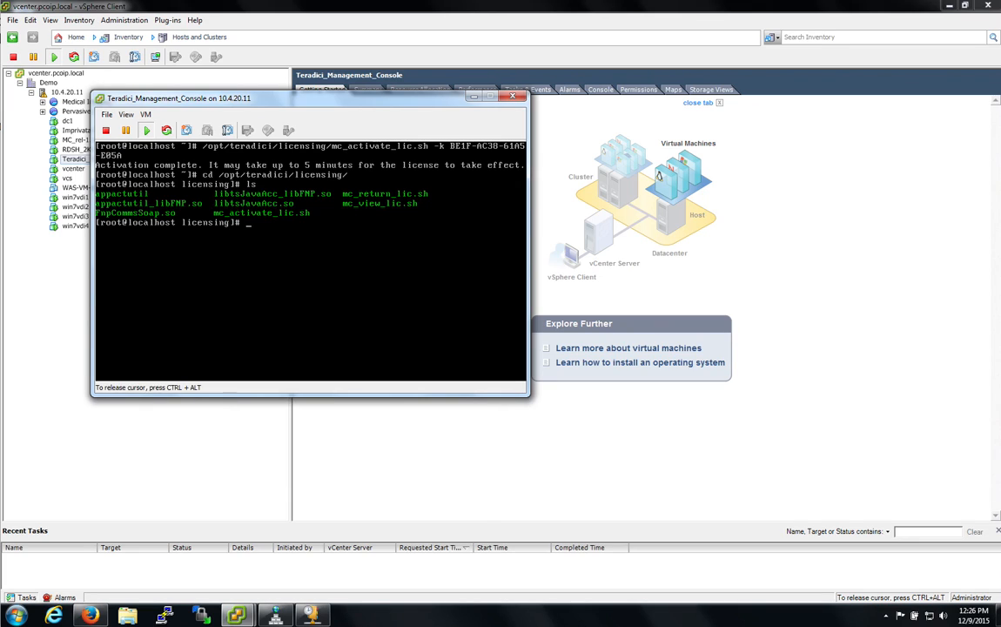
# Enter ./mc_view_lic.sh to show the licence's fulfillment and entitlement IDs and expiration date.
pyautogui.write('./mc_v')
pyautogui.press('Tab')
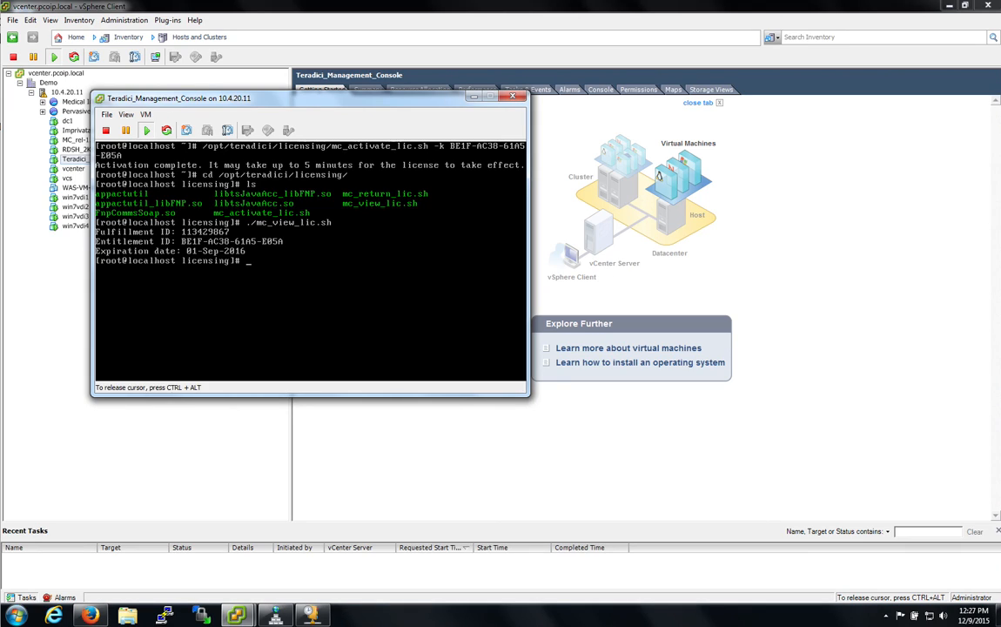
# Draft an mc_return_lic.sh -f command with the fulfillment ID, discard it, and switch to Firefox.
pyautogui.press('Up')
pyautogui.press('BackSpace')
pyautogui.press('BackSpace')
pyautogui.press('BackSpace')
pyautogui.press('BackSpace')
pyautogui.press('BackSpace')
pyautogui.press('BackSpace')
pyautogui.press('BackSpace')
pyautogui.press('BackSpace')
pyautogui.press('BackSpace')
pyautogui.press('BackSpace')
pyautogui.press('BackSpace')
pyautogui.press('BackSpace')
pyautogui.press('Tab')
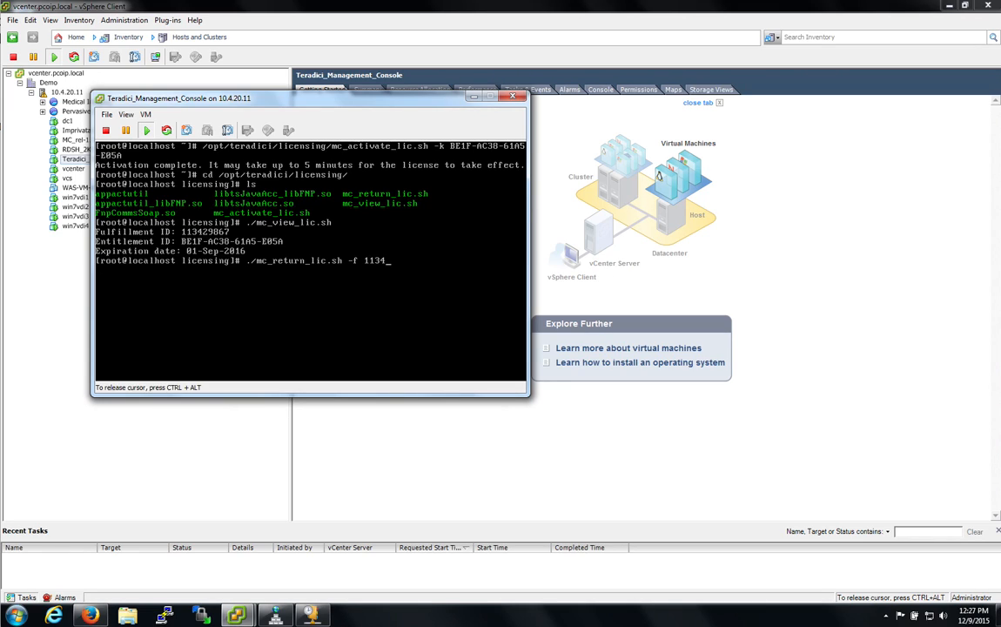
pyautogui.press('BackSpace')
pyautogui.press('BackSpace')
pyautogui.press('BackSpace')
pyautogui.press('BackSpace')
pyautogui.press('BackSpace')
pyautogui.press('BackSpace')
pyautogui.press('BackSpace')
pyautogui.press('BackSpace')
pyautogui.press('BackSpace')
pyautogui.press('BackSpace')
pyautogui.press('BackSpace')
pyautogui.press('BackSpace')
pyautogui.press('BackSpace')
pyautogui.press('BackSpace')
pyautogui.press('BackSpace')
pyautogui.press('BackSpace')
pyautogui.press('BackSpace')
pyautogui.press('BackSpace')
pyautogui.press('BackSpace')
pyautogui.press('BackSpace')
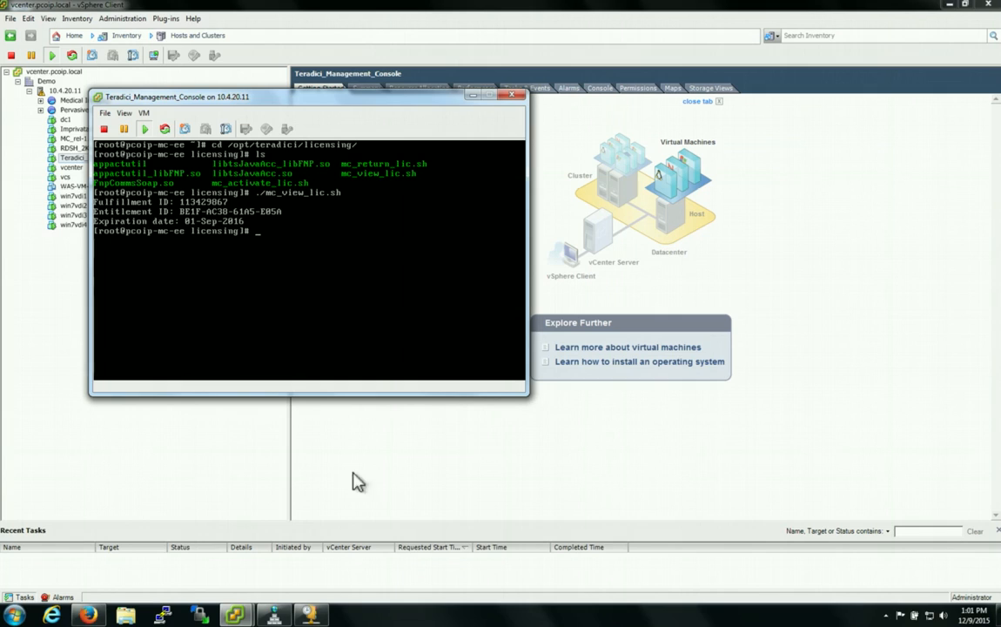
pyautogui.click(87, 616)
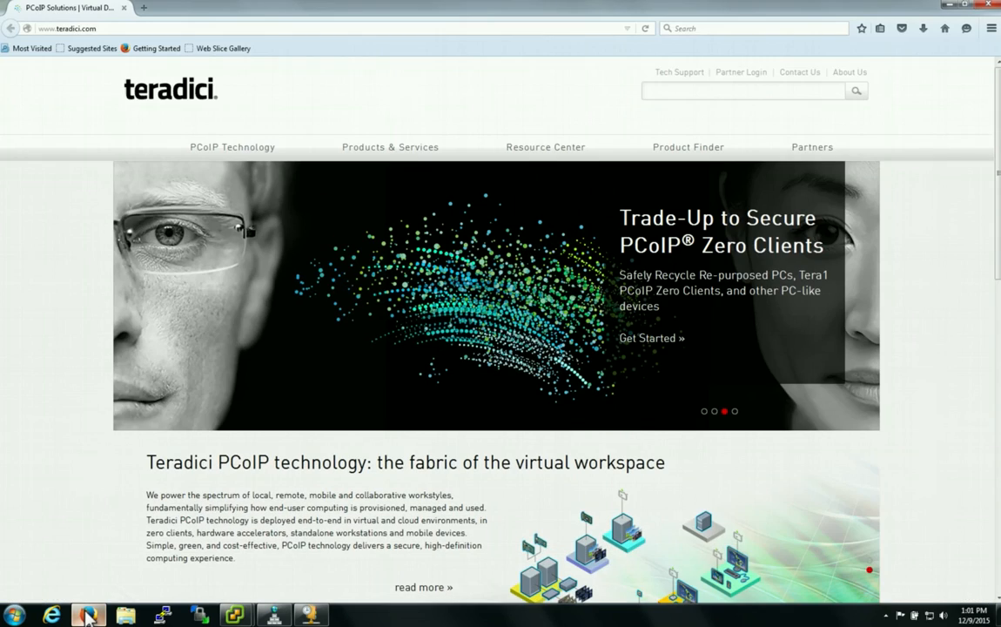
# Sign in to the Management Console at 10.4.20.221 as admin, declining to save the password.
pyautogui.click(258, 28)
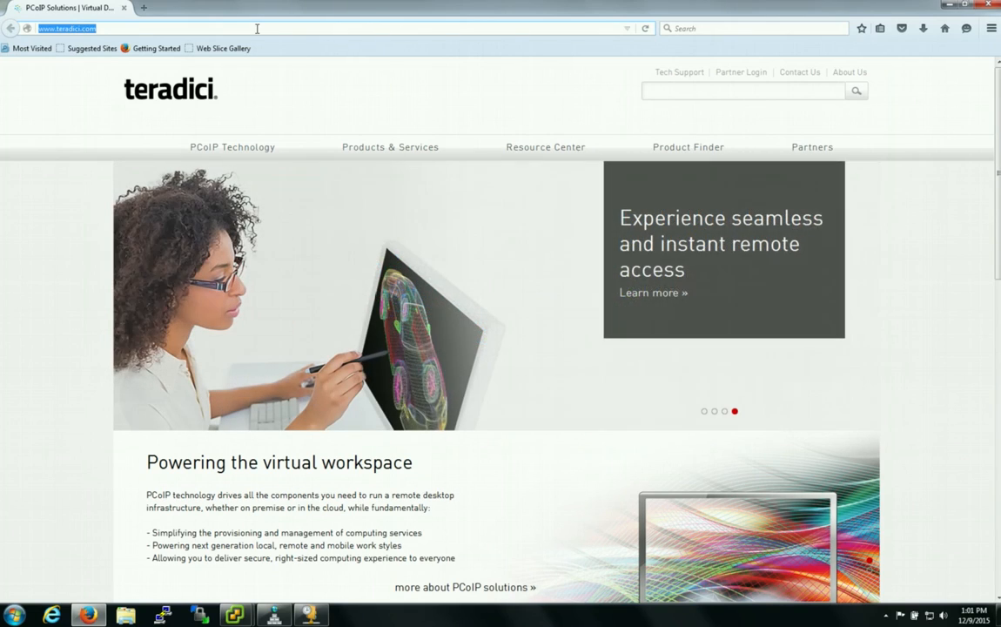
pyautogui.write('10.4.20.221')
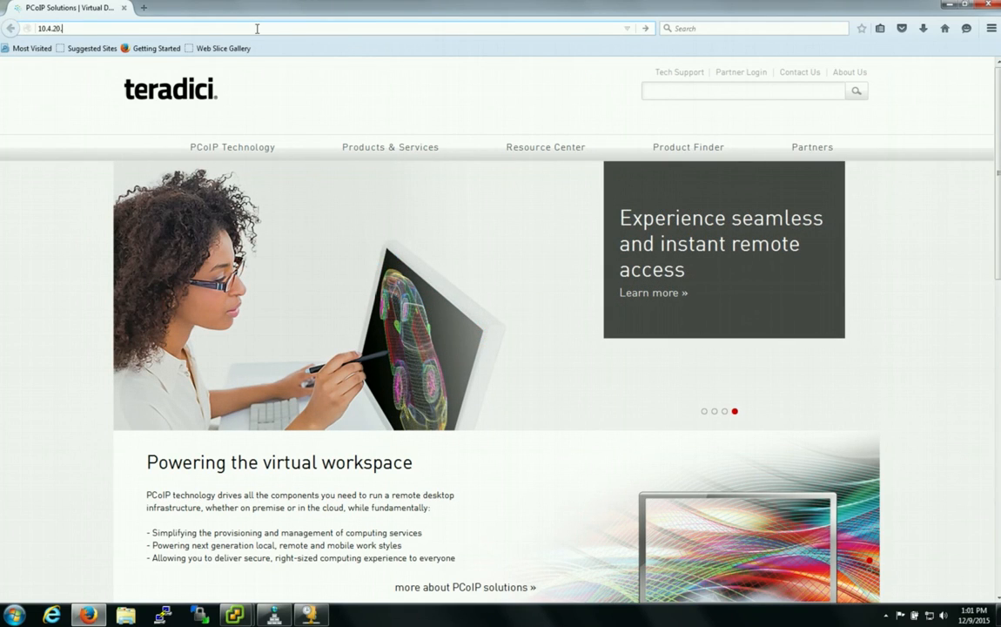
pyautogui.press('Return')
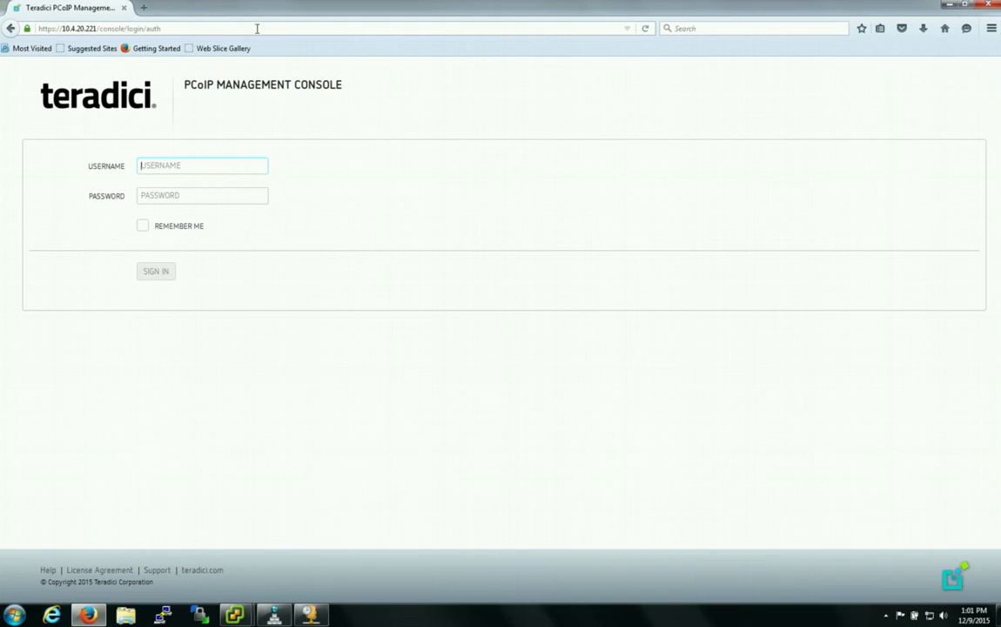
pyautogui.write('admin********')
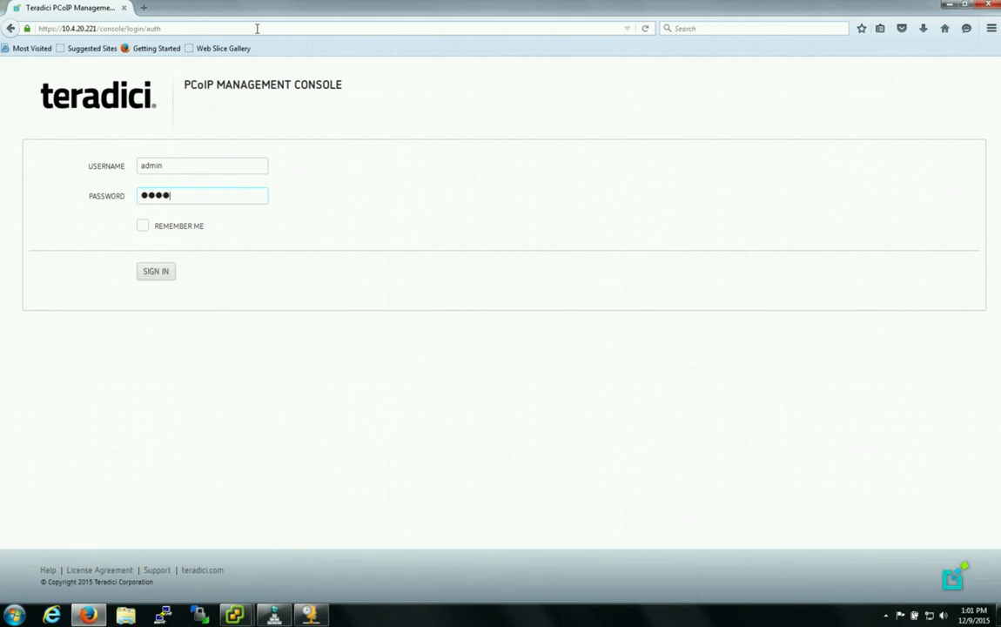
pyautogui.press('Return')
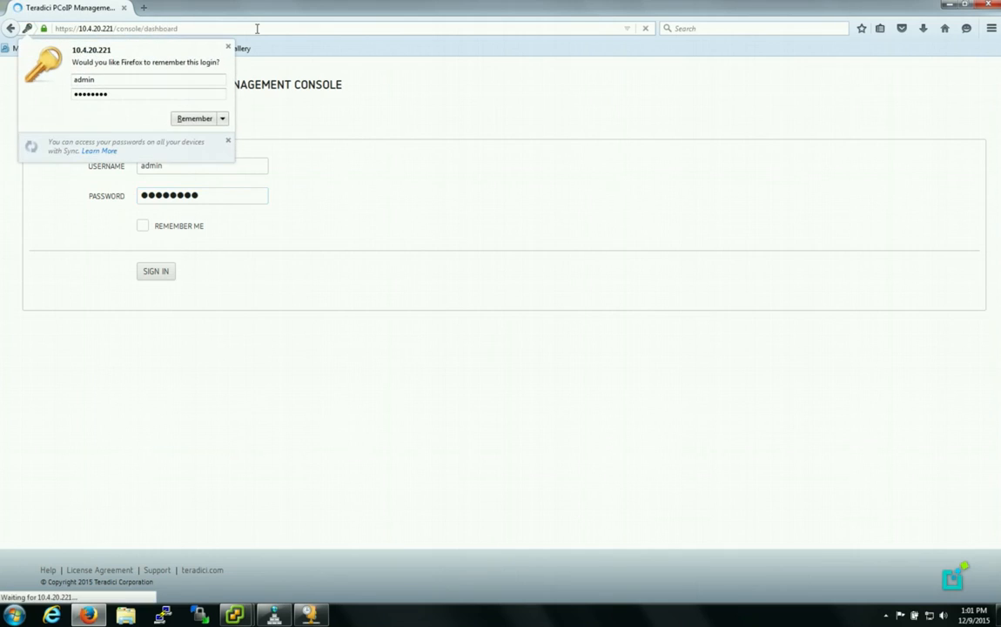
pyautogui.click(222, 119)
pyautogui.click(220, 153)
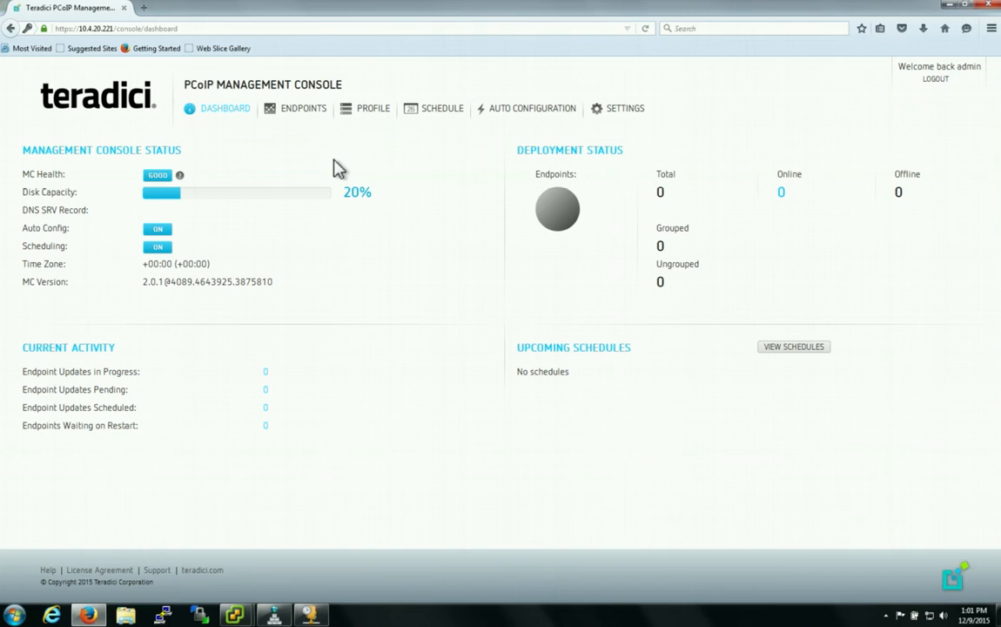
pyautogui.click(633, 114)
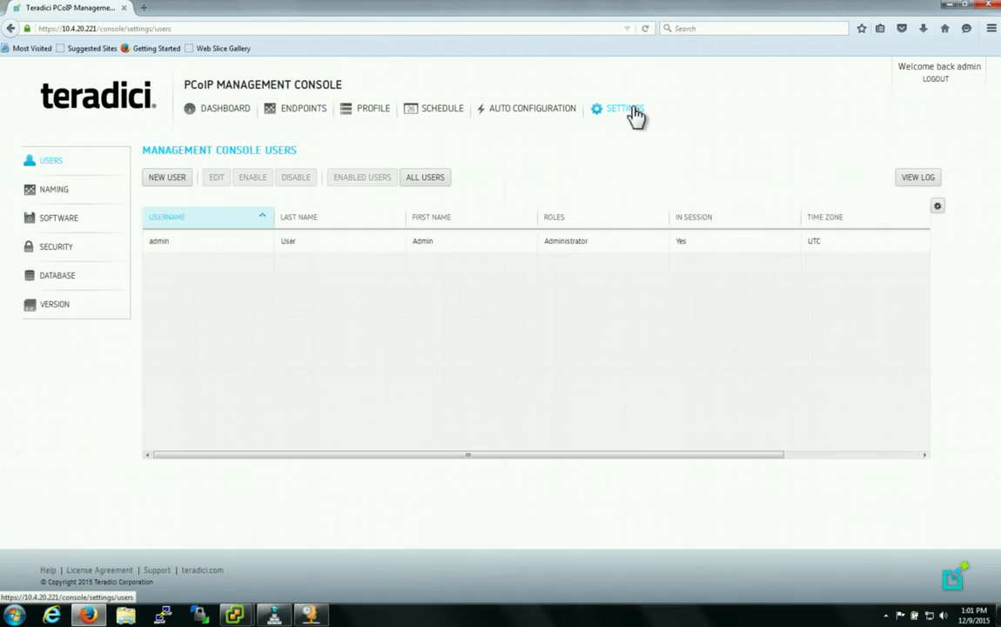
pyautogui.click(54, 311)
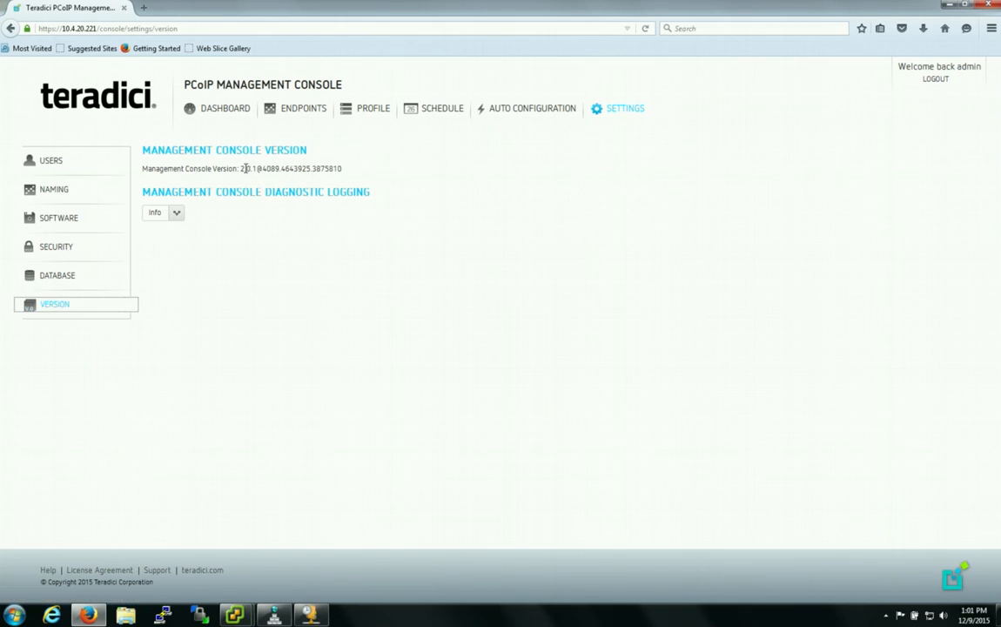
pyautogui.moveTo(242, 169); pyautogui.dragTo(285, 172)
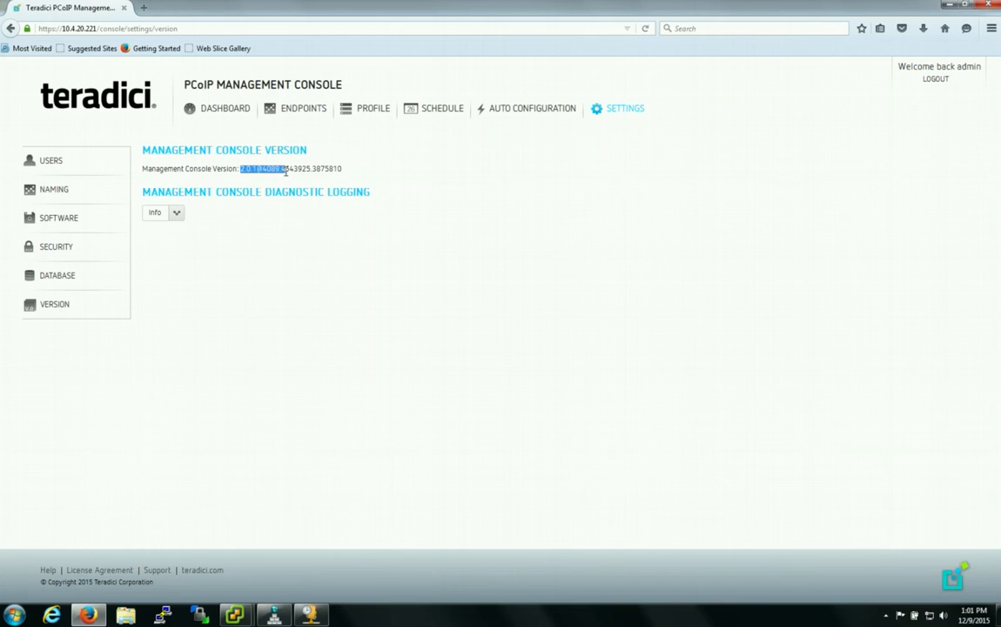
pyautogui.click(421, 140)
# Review the empty Endpoints and Software pages, then select the admin account in the Users list.
pyautogui.click(283, 114)
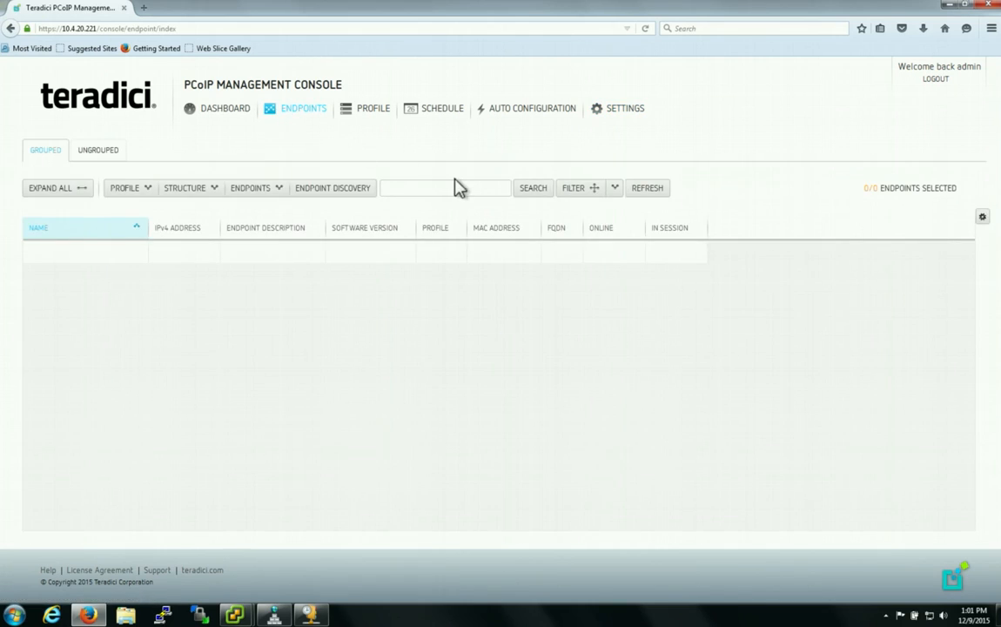
pyautogui.click(632, 112)
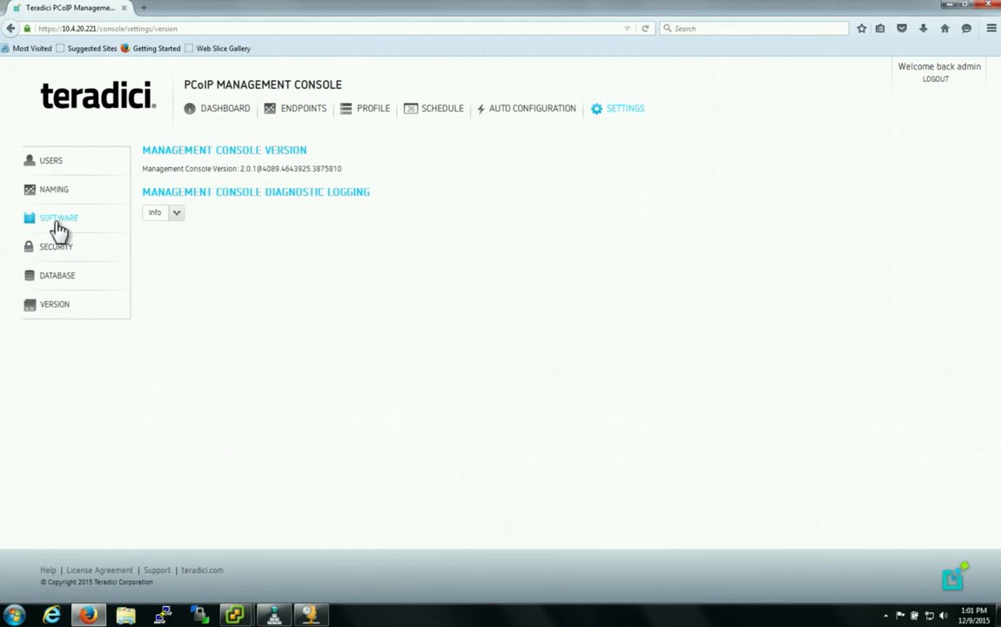
pyautogui.click(56, 221)
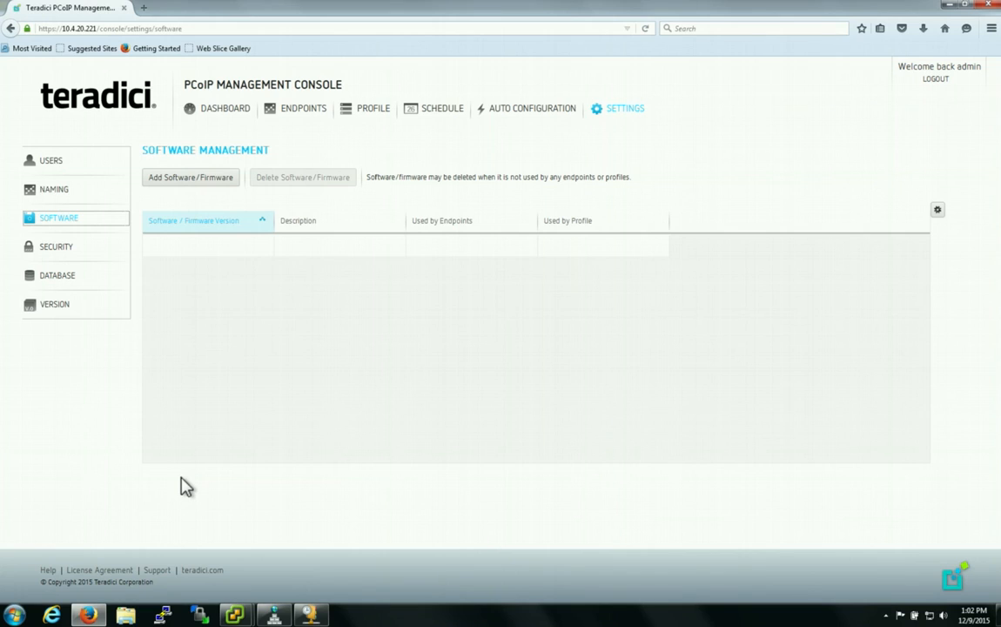
pyautogui.click(55, 161)
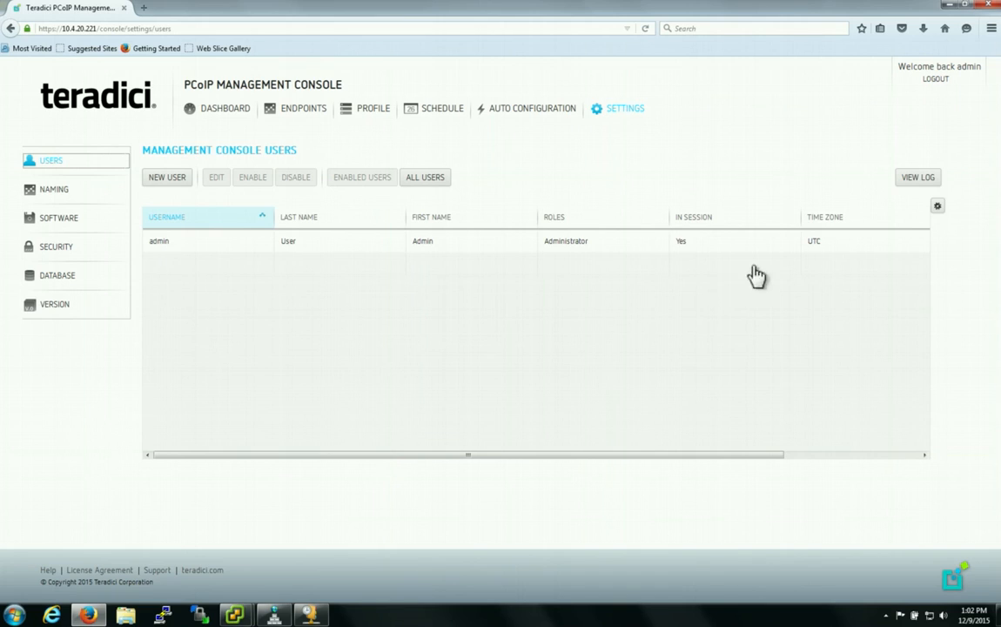
pyautogui.click(818, 250)
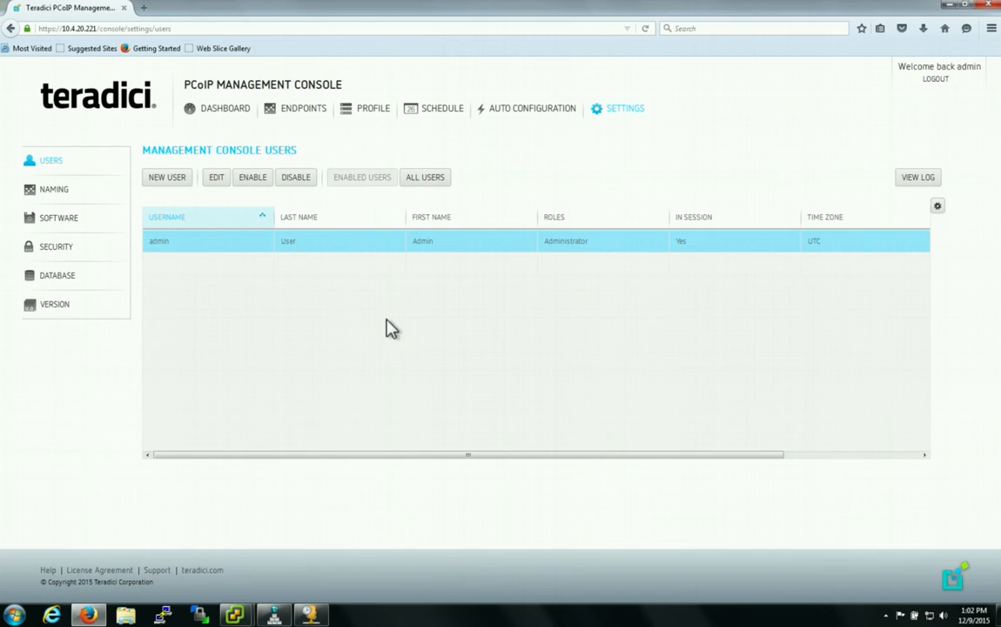
# Change the administrator account's time zone from UTC to Europe/Nicosia (2 hours) and save it.
pyautogui.click(215, 180)
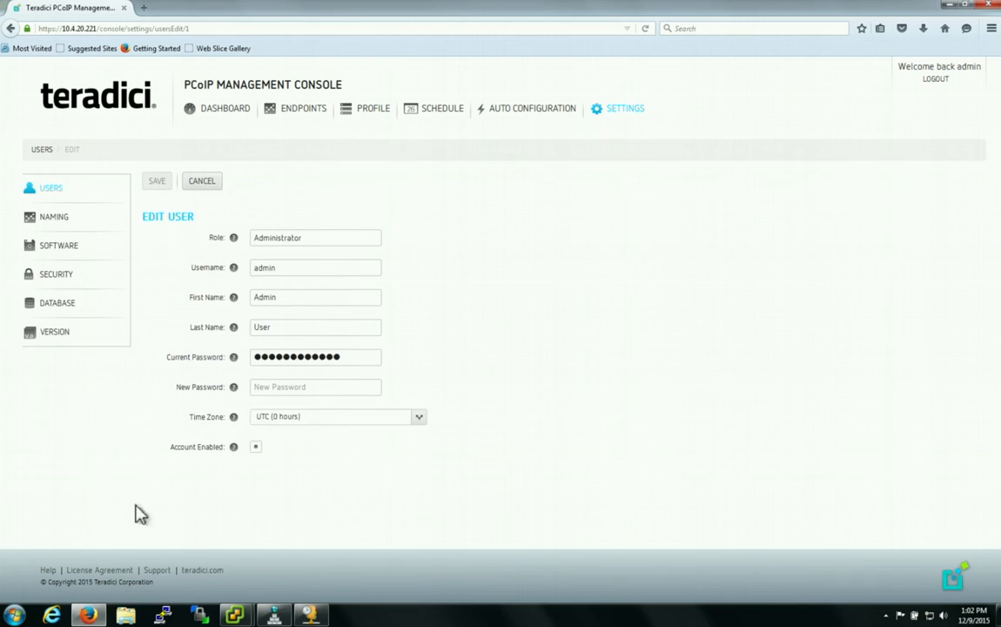
pyautogui.click(419, 418)
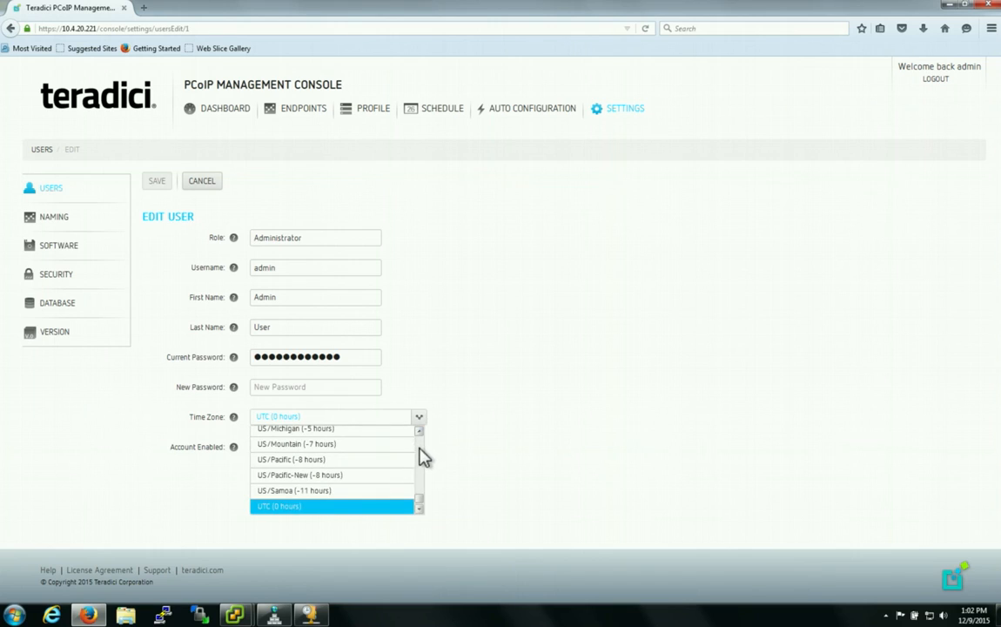
pyautogui.scroll(4, 422, 448)
pyautogui.scroll(2, 422, 456)
pyautogui.scroll(2, 423, 456)
pyautogui.scroll(7, 423, 456)
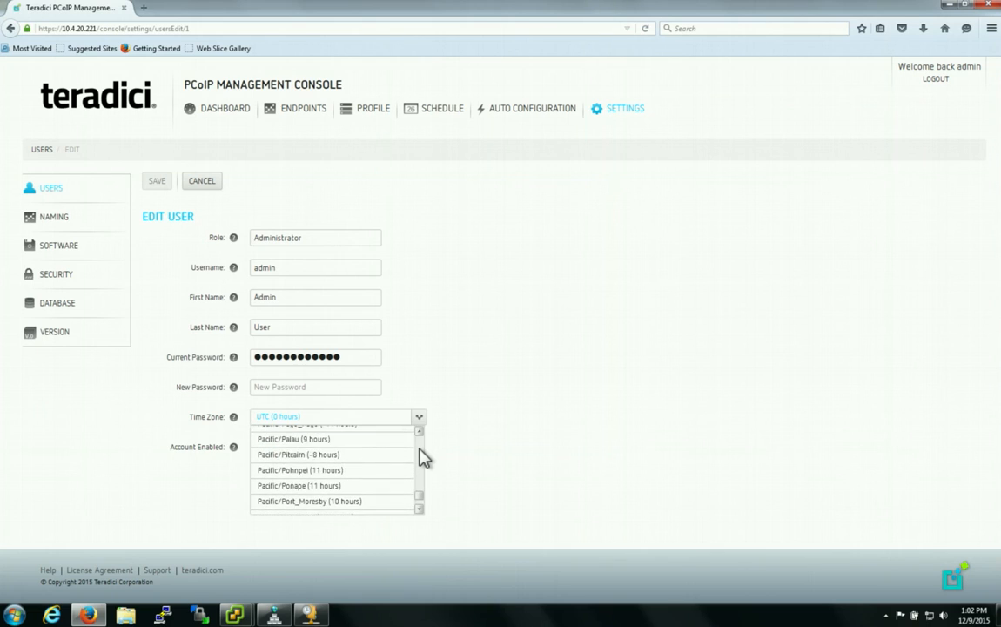
pyautogui.scroll(7, 422, 456)
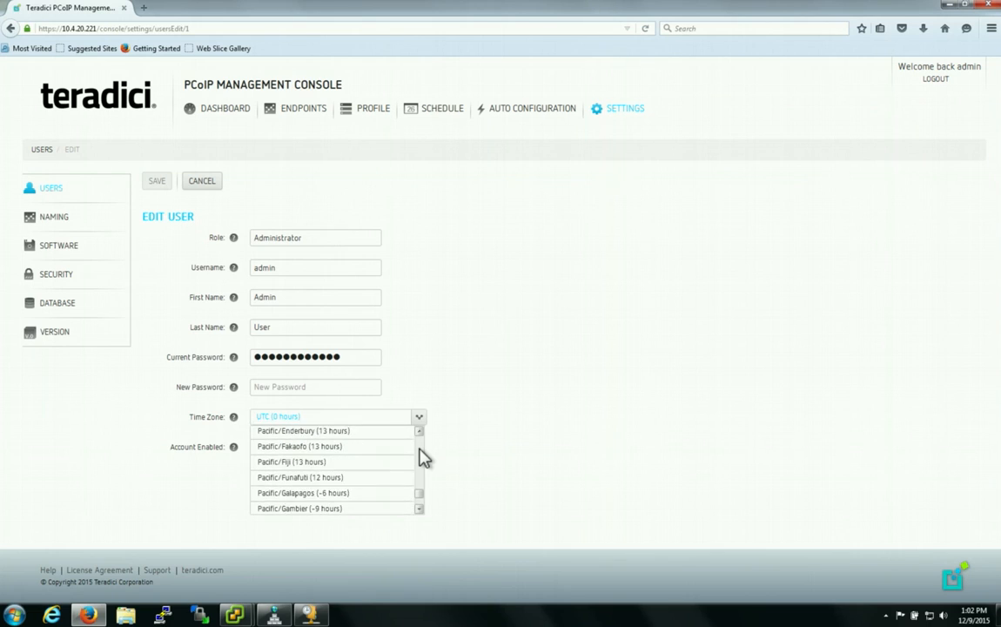
pyautogui.scroll(8, 422, 456)
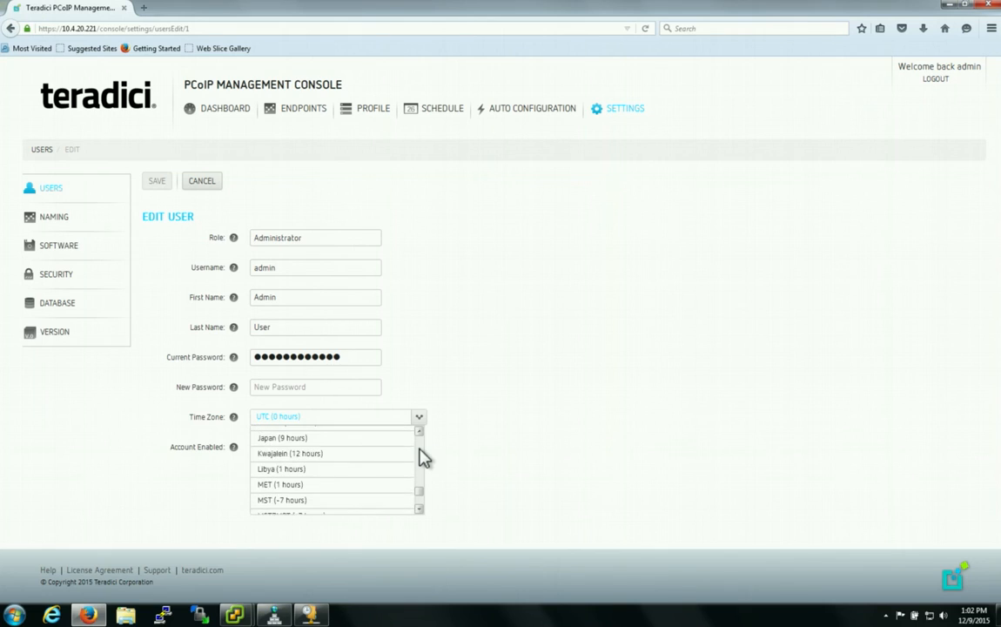
pyautogui.scroll(6, 422, 456)
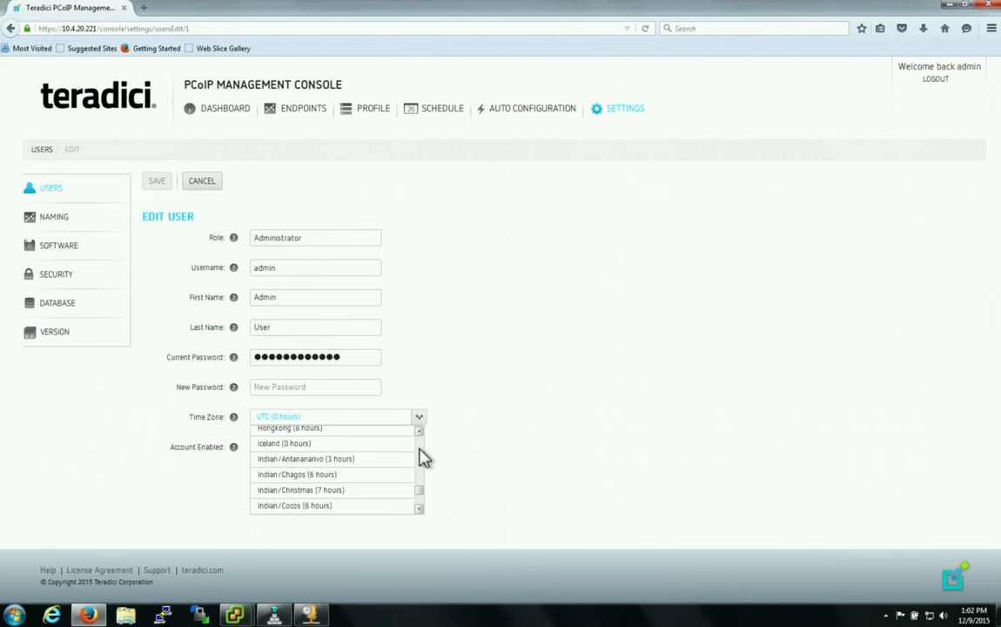
pyautogui.scroll(4, 422, 456)
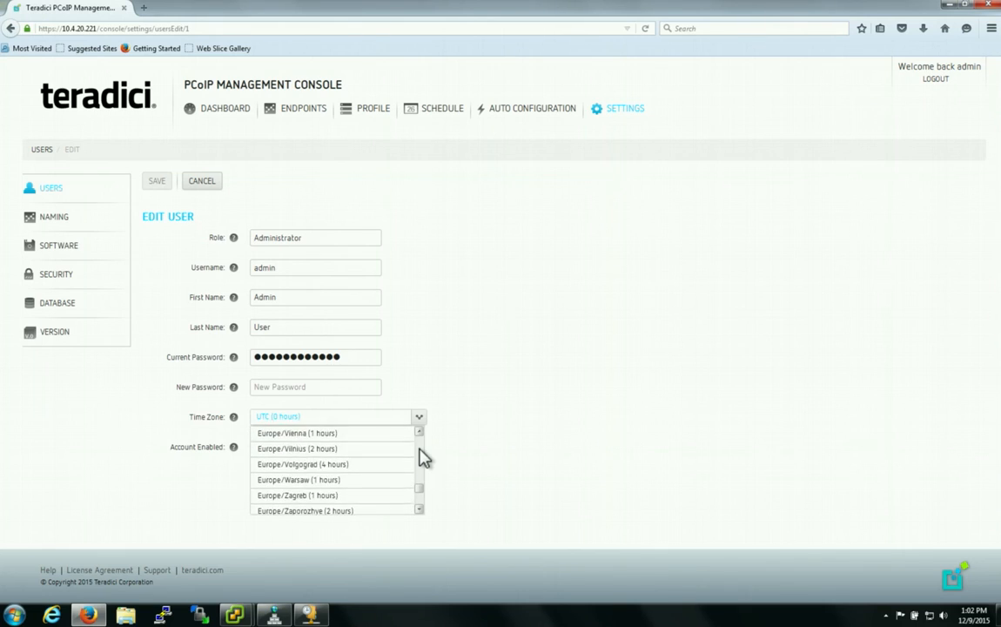
pyautogui.scroll(3, 422, 456)
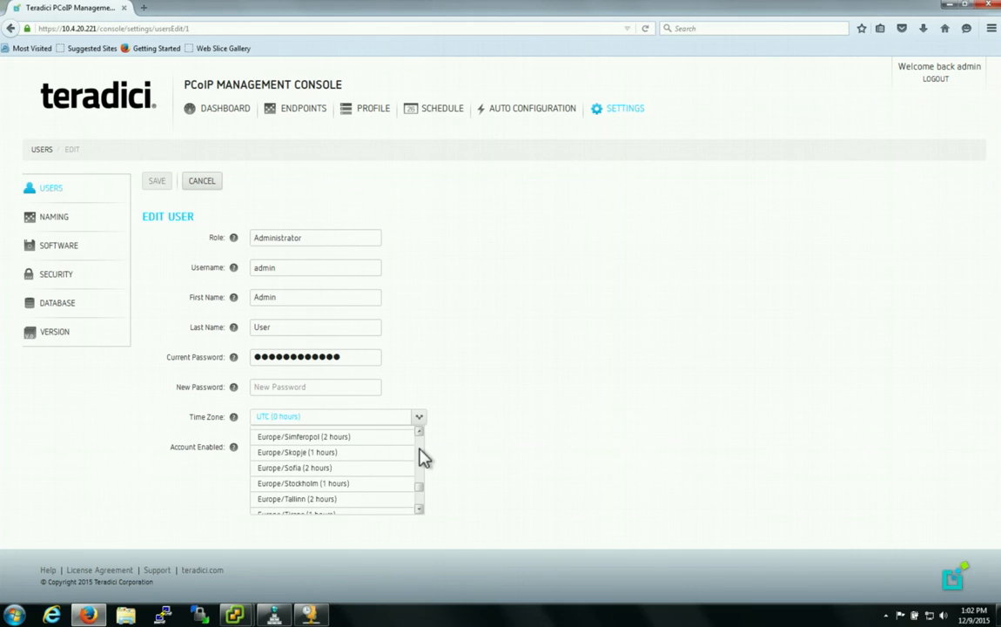
pyautogui.scroll(2, 422, 456)
pyautogui.scroll(4, 422, 456)
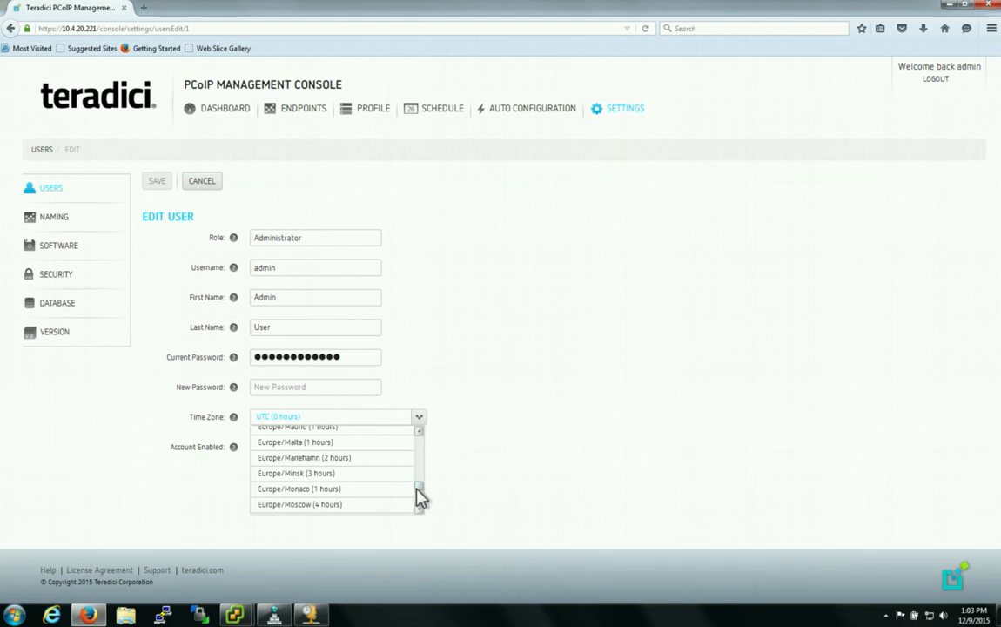
pyautogui.scroll(-2, 418, 493)
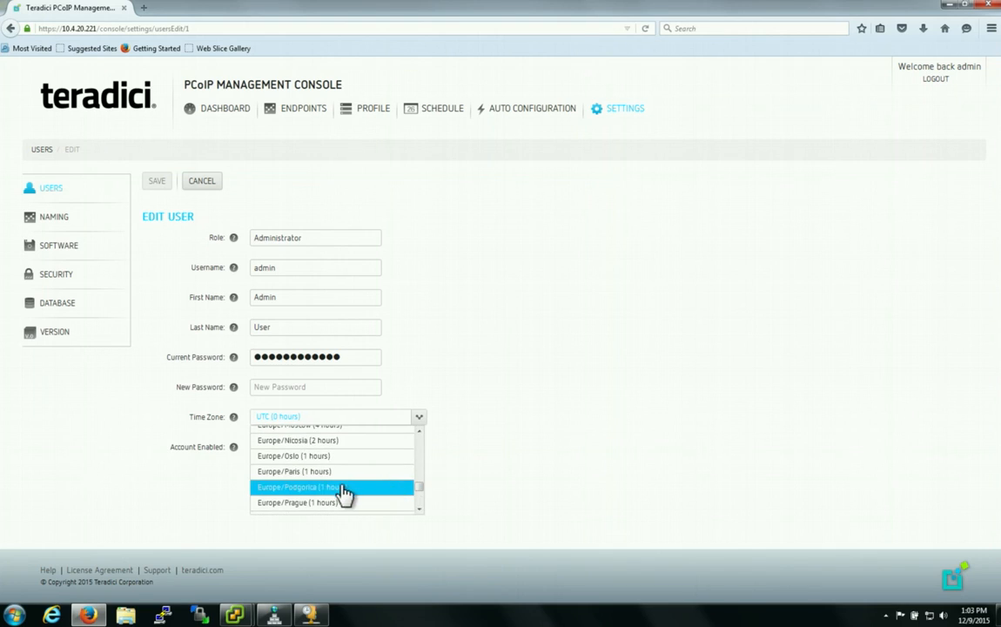
pyautogui.click(351, 440)
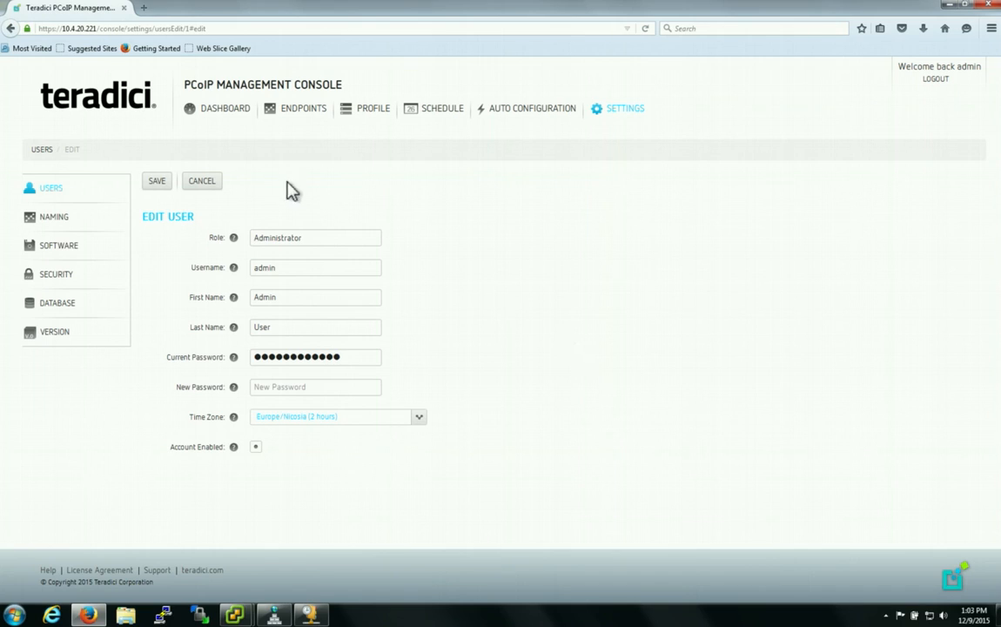
pyautogui.click(154, 186)
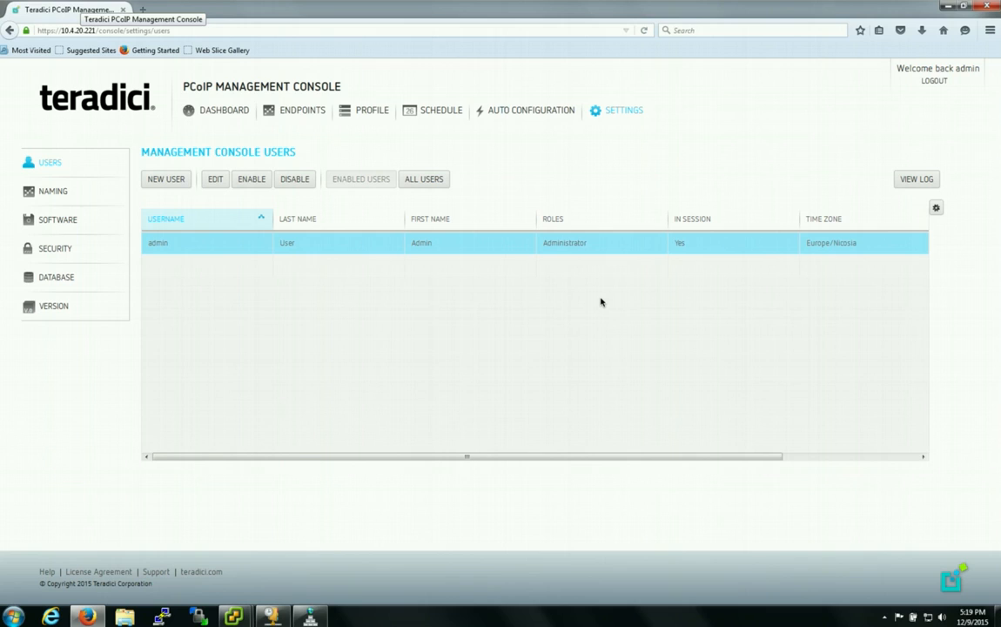
# Minimise the browser and bring the DNS Manager window to the front.
pyautogui.click(946, 7)
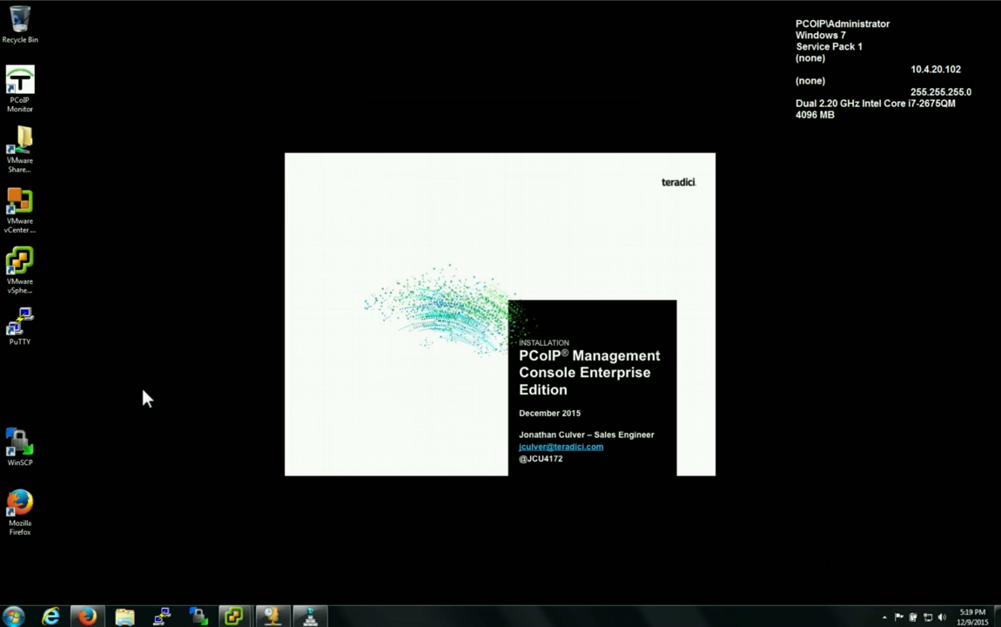
pyautogui.click(311, 617)
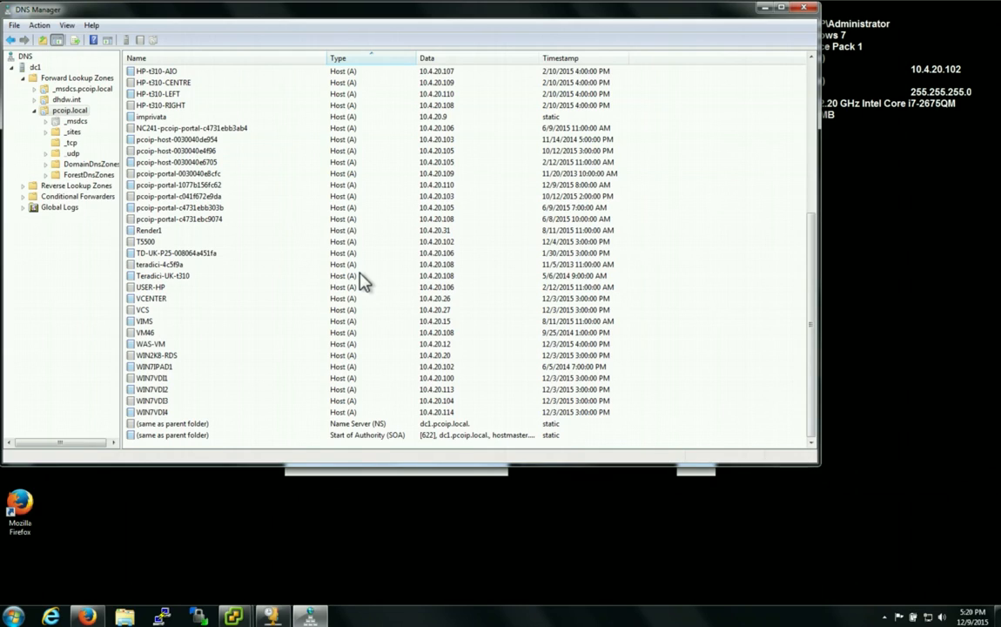
# Select the pcoip.local zone to list its Host (A) records.
pyautogui.click(73, 113)
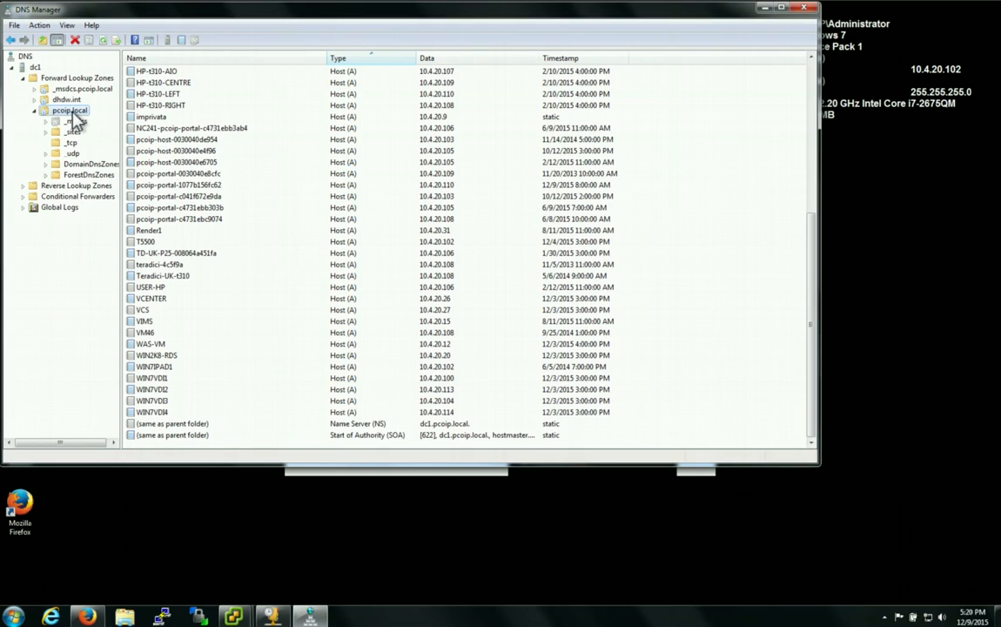
# Add a host (A) record pcoip-mc-ee with IP 10.4.20.221 to pcoip.local.
pyautogui.rightClick(73, 116)
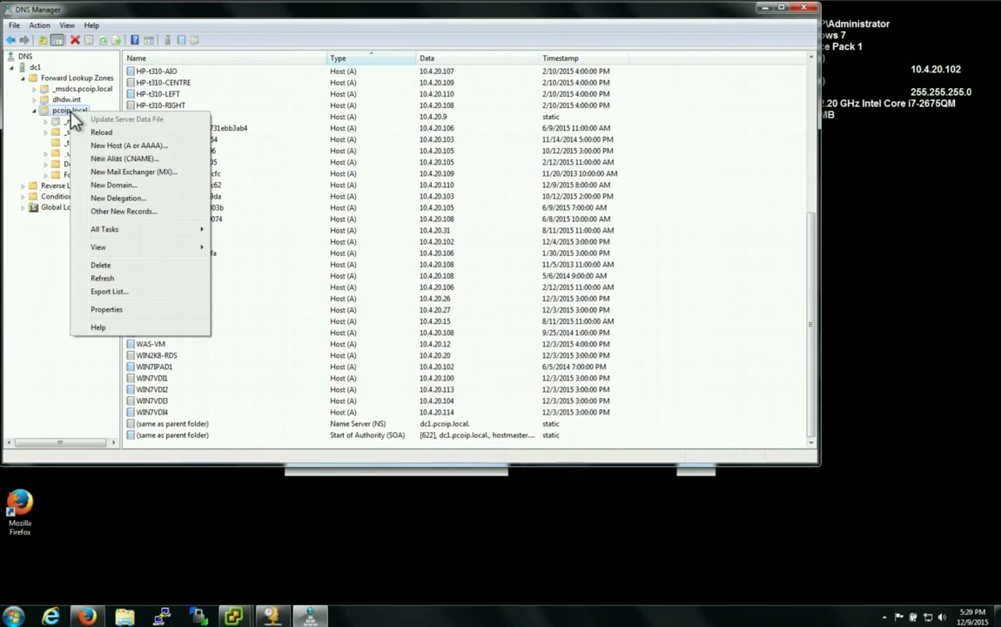
pyautogui.click(155, 147)
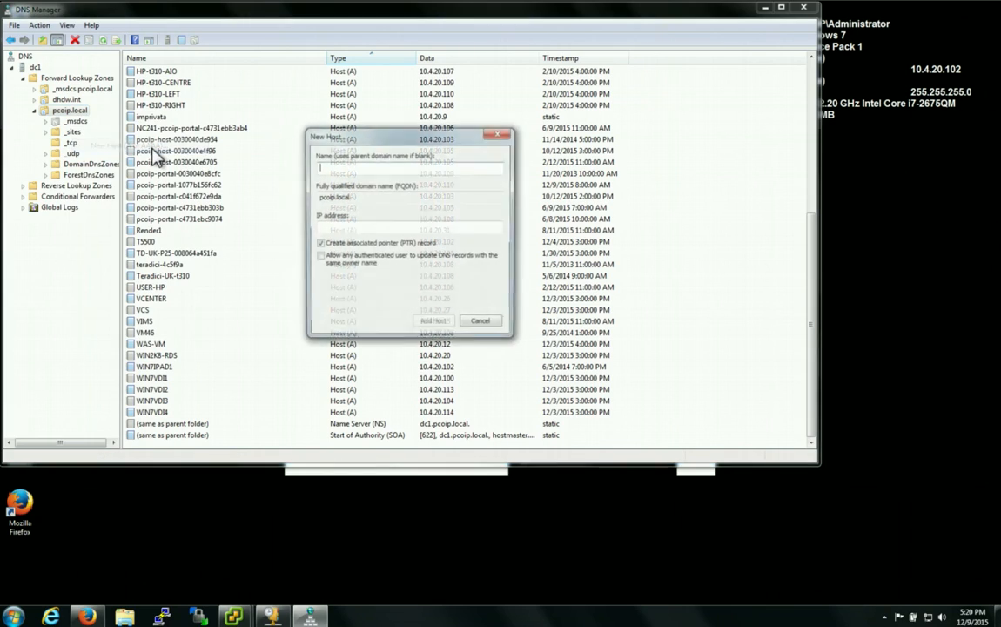
pyautogui.write('p')
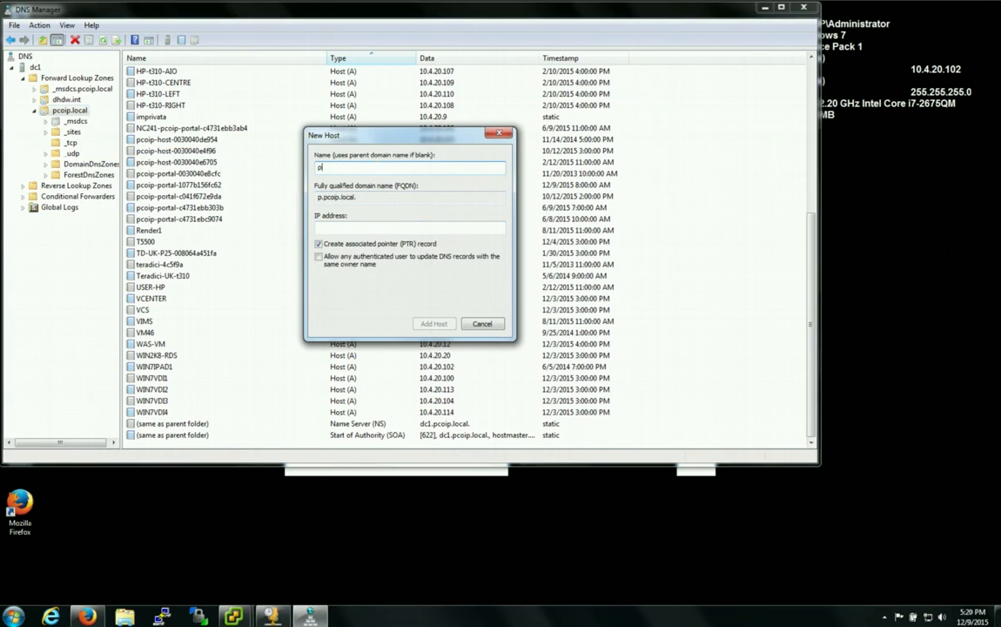
pyautogui.write('coip-mc-ee')
pyautogui.moveTo(402, 196); pyautogui.dragTo(317, 197)
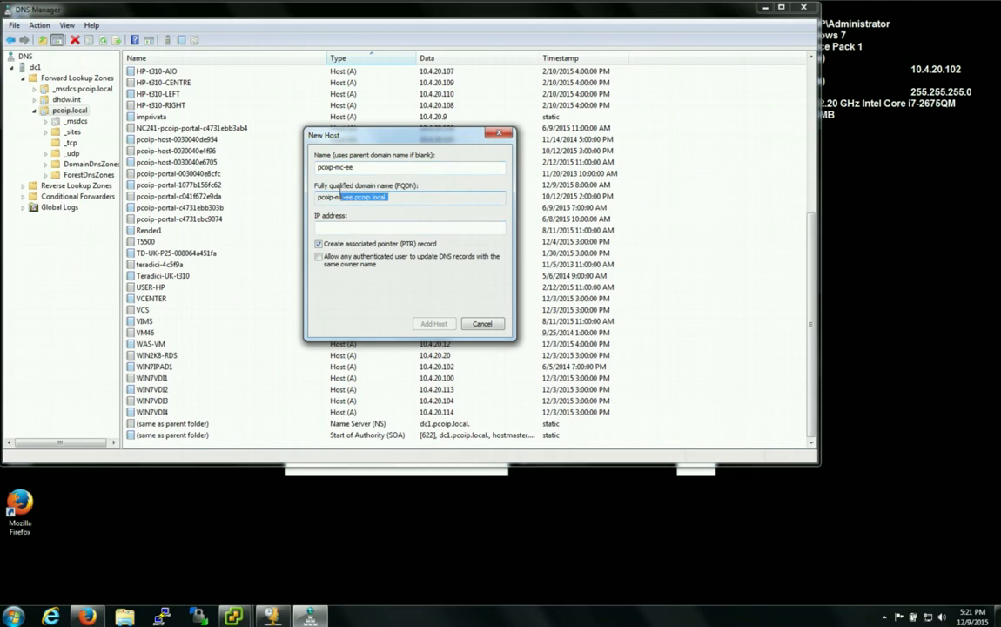
pyautogui.click(366, 226)
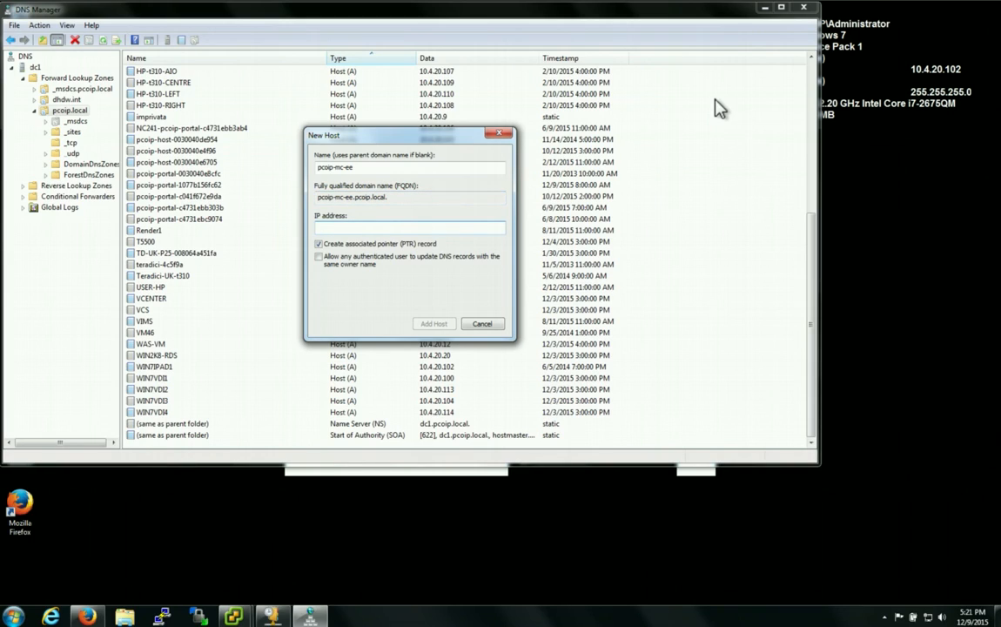
pyautogui.write('10.4.20.221')
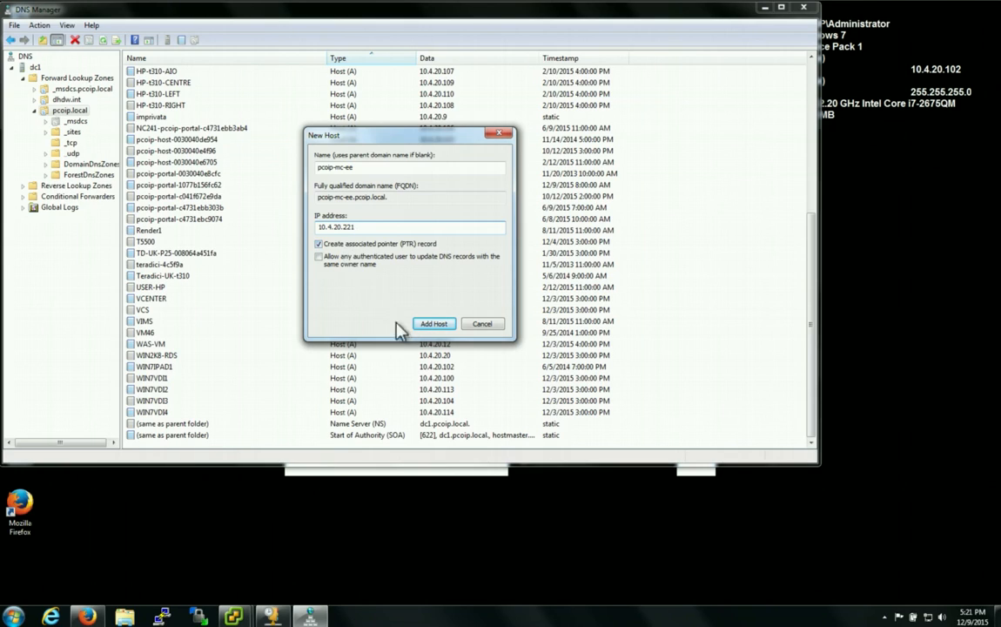
pyautogui.click(434, 323)
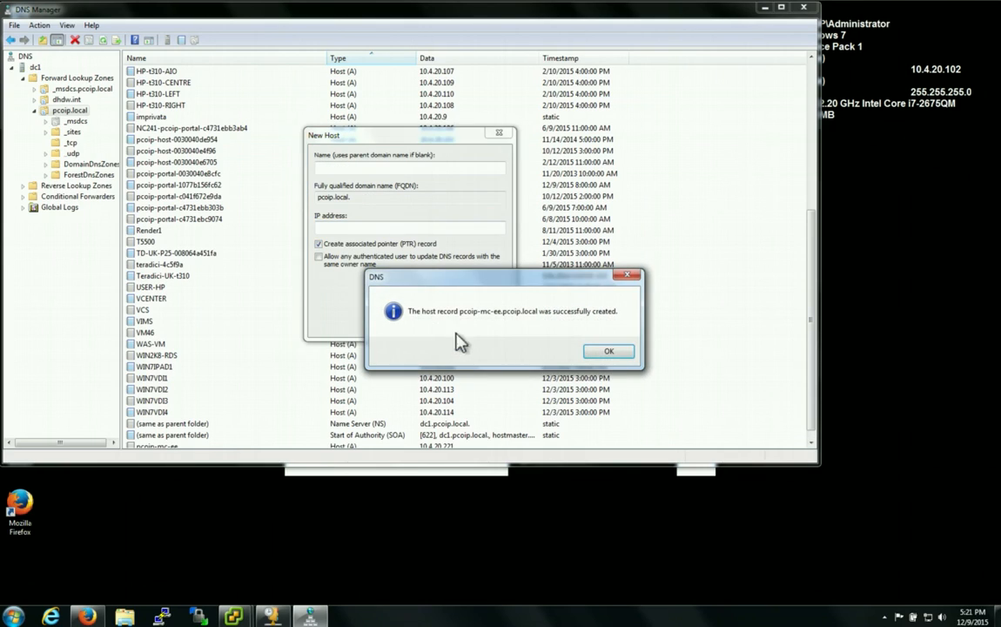
pyautogui.click(607, 353)
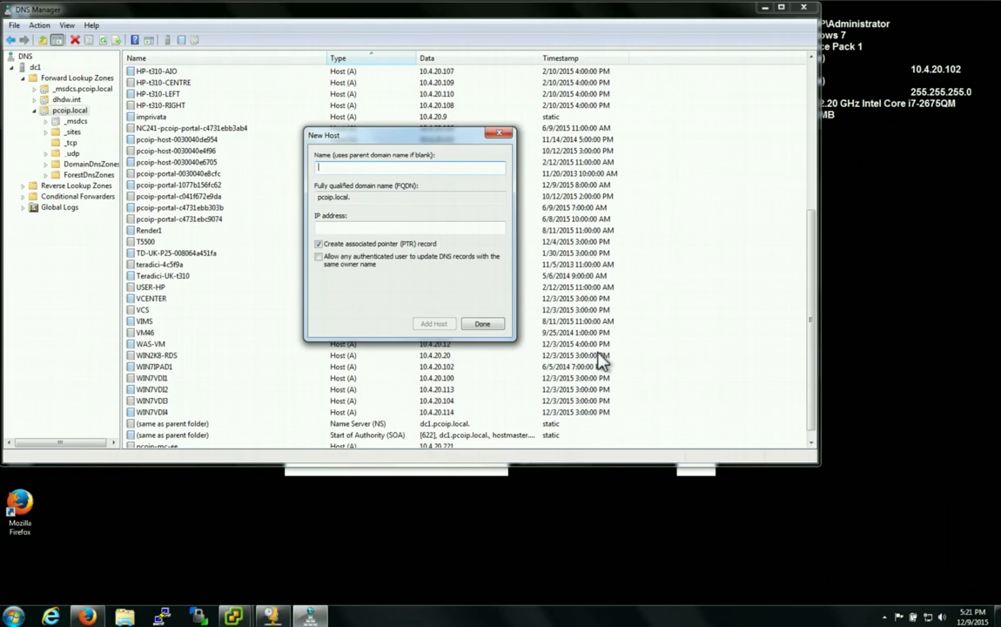
pyautogui.click(481, 324)
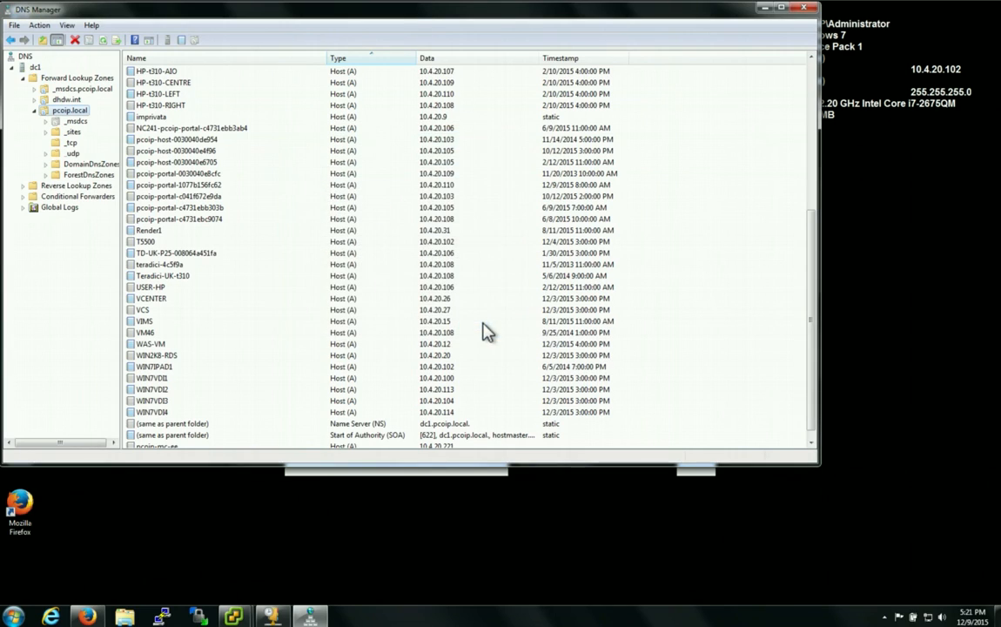
# Locate the new pcoip-mc-ee record in the list and reselect the pcoip.local zone.
pyautogui.click(809, 442)
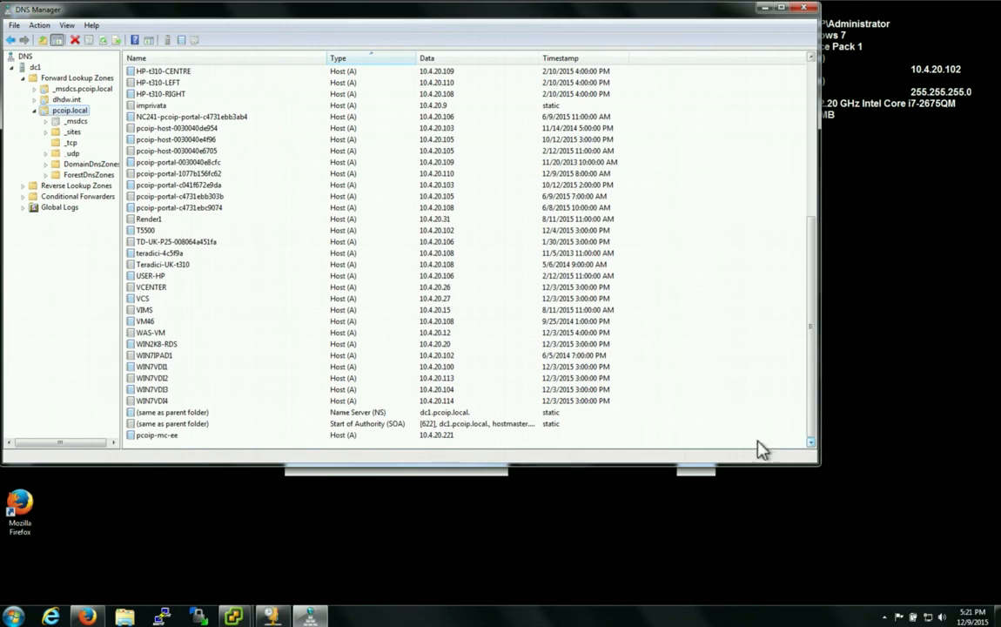
pyautogui.click(144, 438)
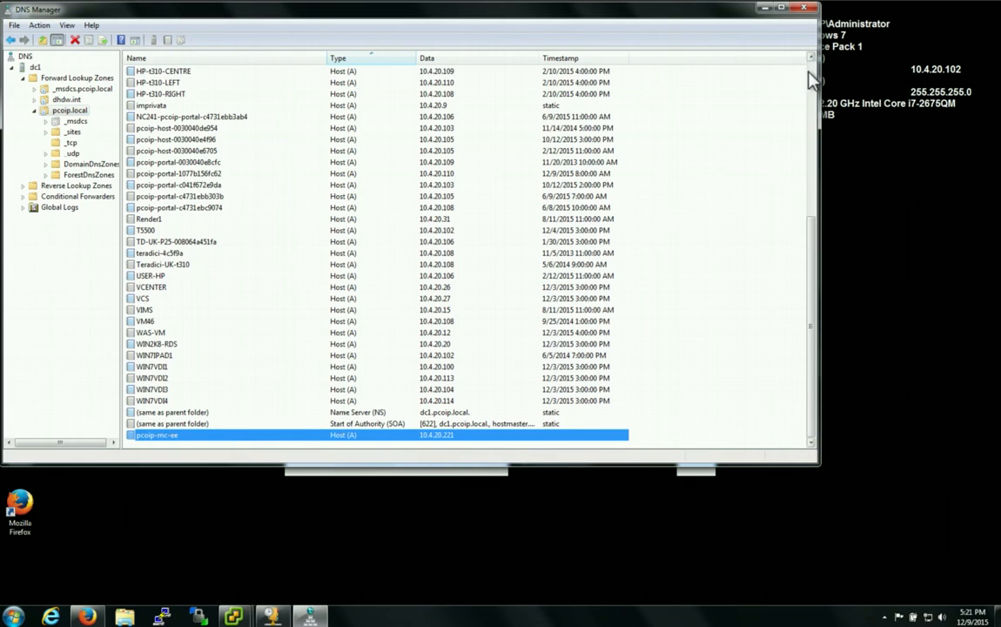
pyautogui.scroll(8, 809, 78)
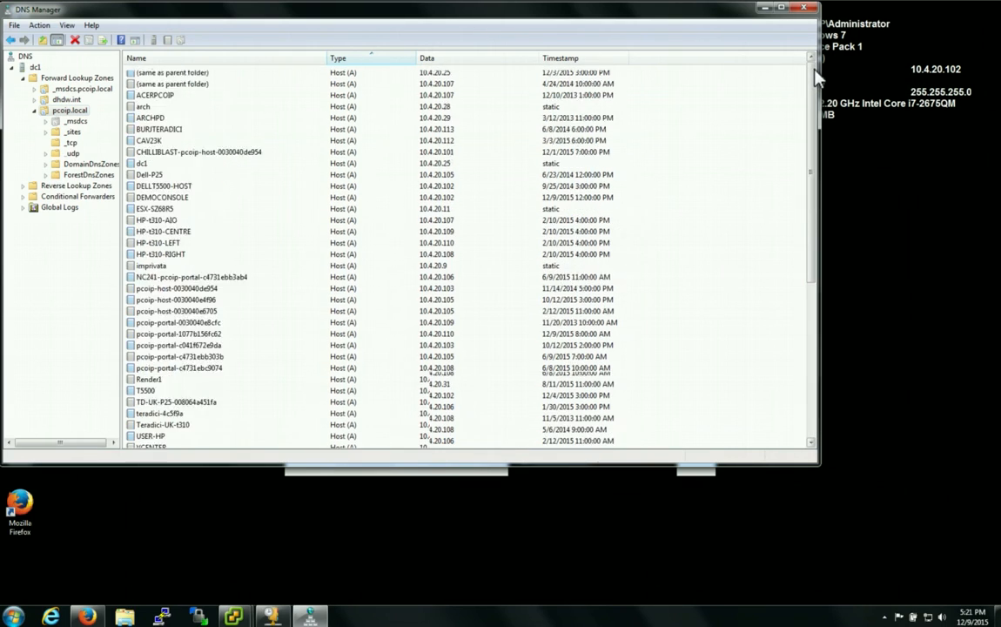
pyautogui.click(68, 110)
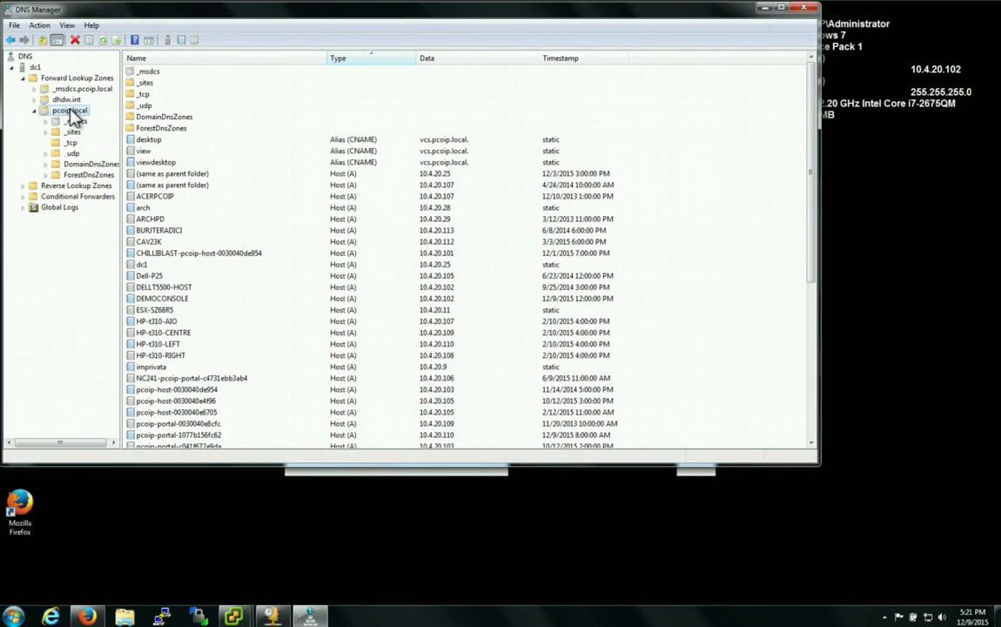
# Create a _pcoip-bootstrap _tcp SRV record on port 5172 targeting pcoip-mc-ee.pcoip.local.
pyautogui.rightClick(71, 111)
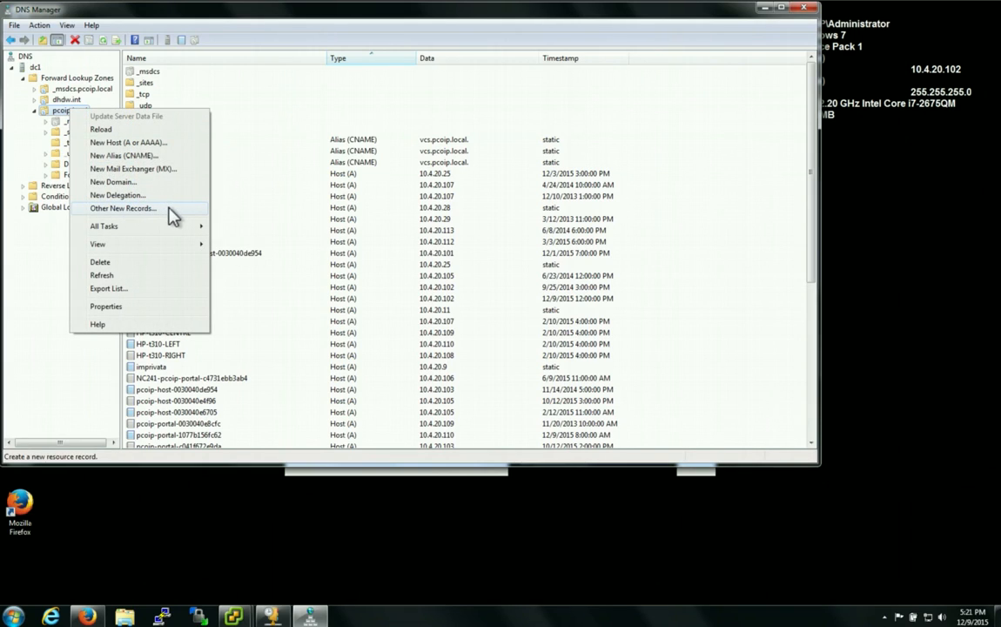
pyautogui.click(172, 209)
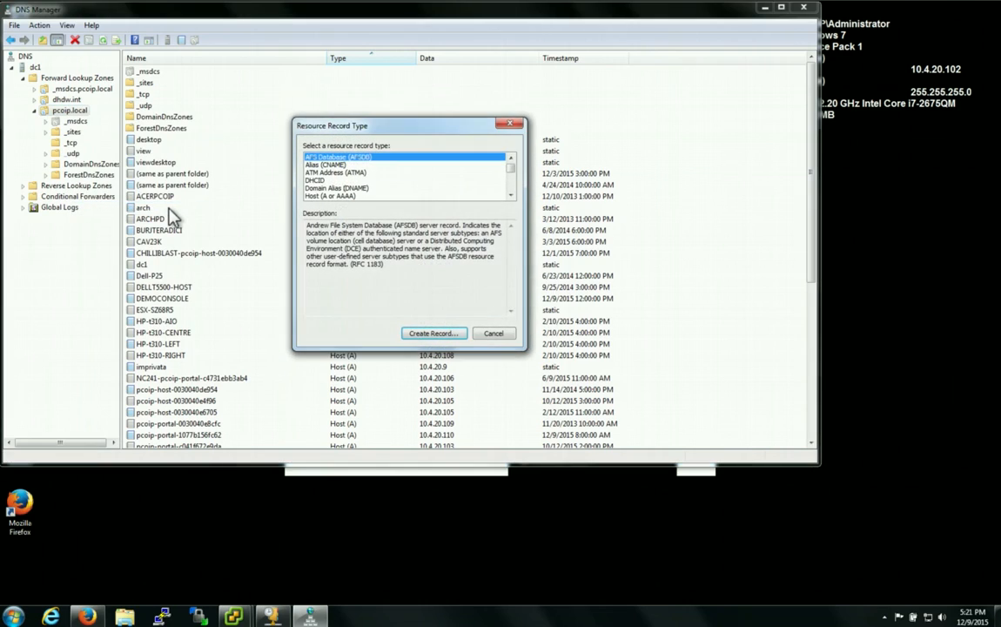
pyautogui.press('s')
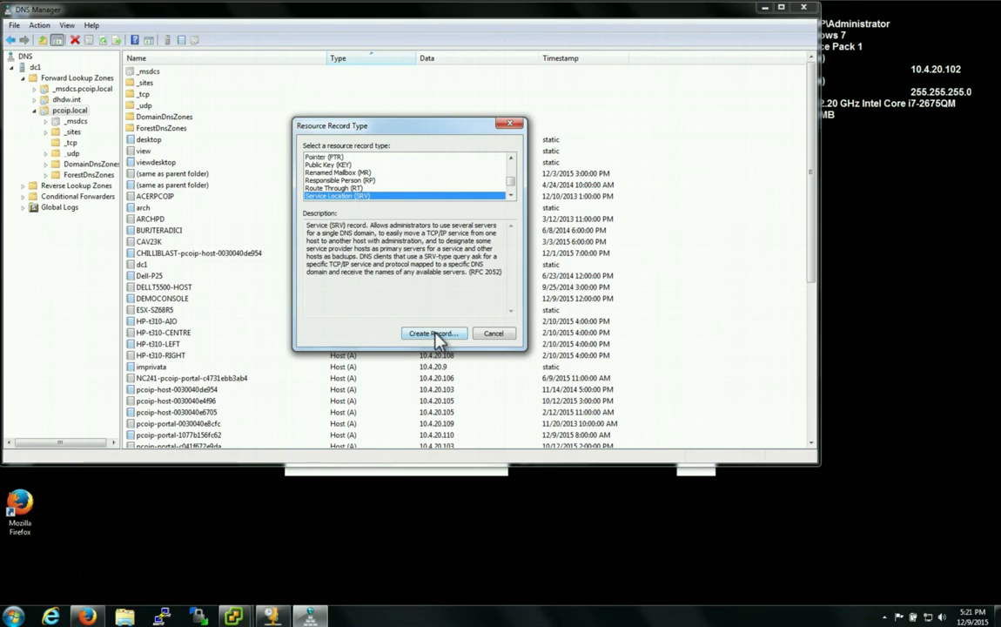
pyautogui.click(436, 334)
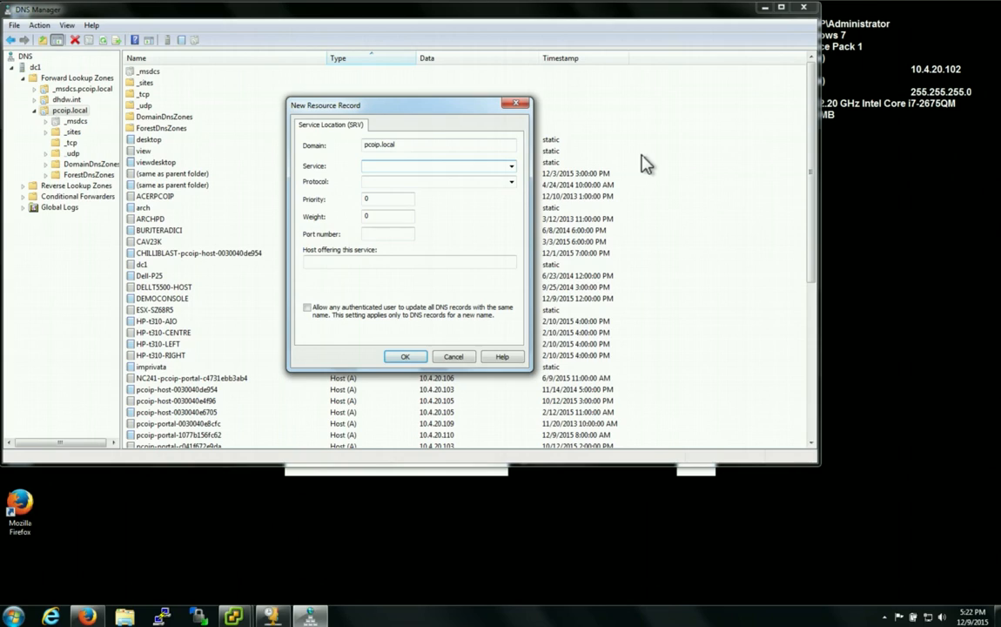
pyautogui.write('_pcoip-bootstrap')
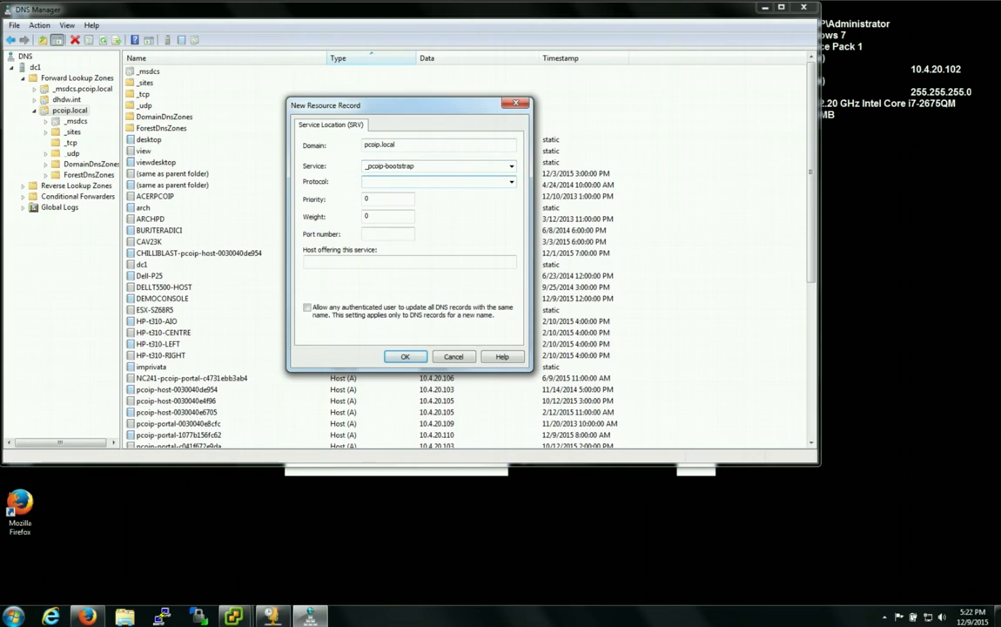
pyautogui.write('_tcp')
pyautogui.press('Tab')
pyautogui.press('Tab')
pyautogui.press('Tab')
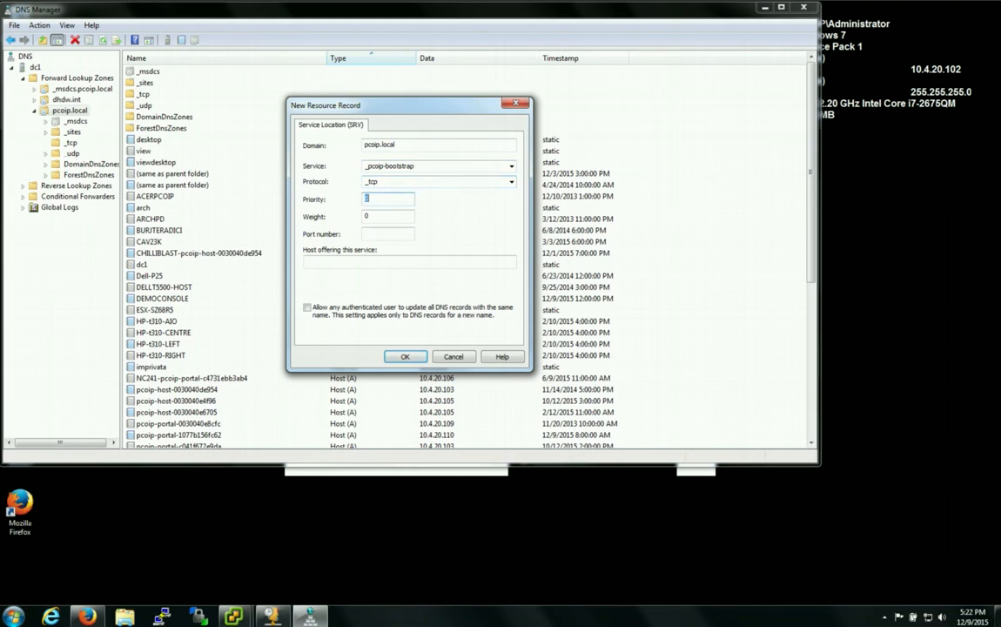
pyautogui.write('5172')
pyautogui.press('Tab')
pyautogui.write('pcoip')
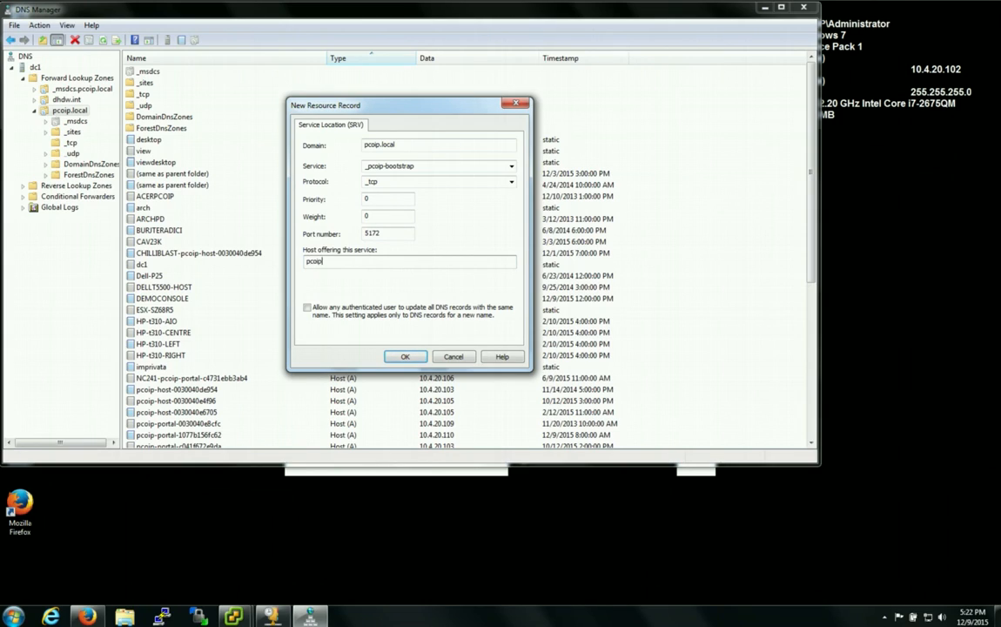
pyautogui.write('-mc-ee.pcoip.local')
pyautogui.click(404, 357)
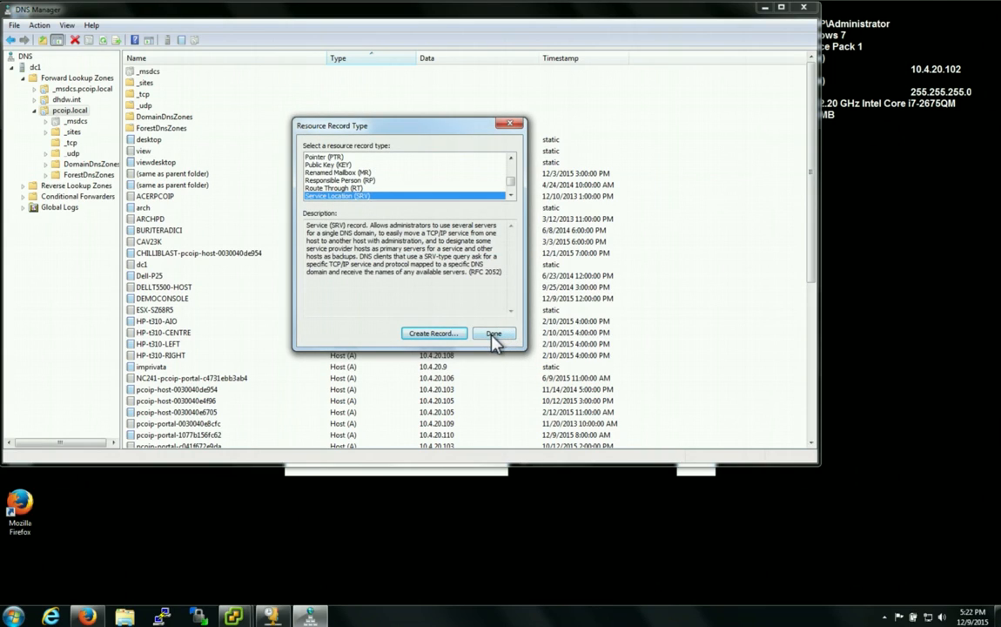
# Close the record-type chooser, confirm the _pcoip-bootstrap SRV record under _tcp, and return to pcoip.local.
pyautogui.click(215, 186)
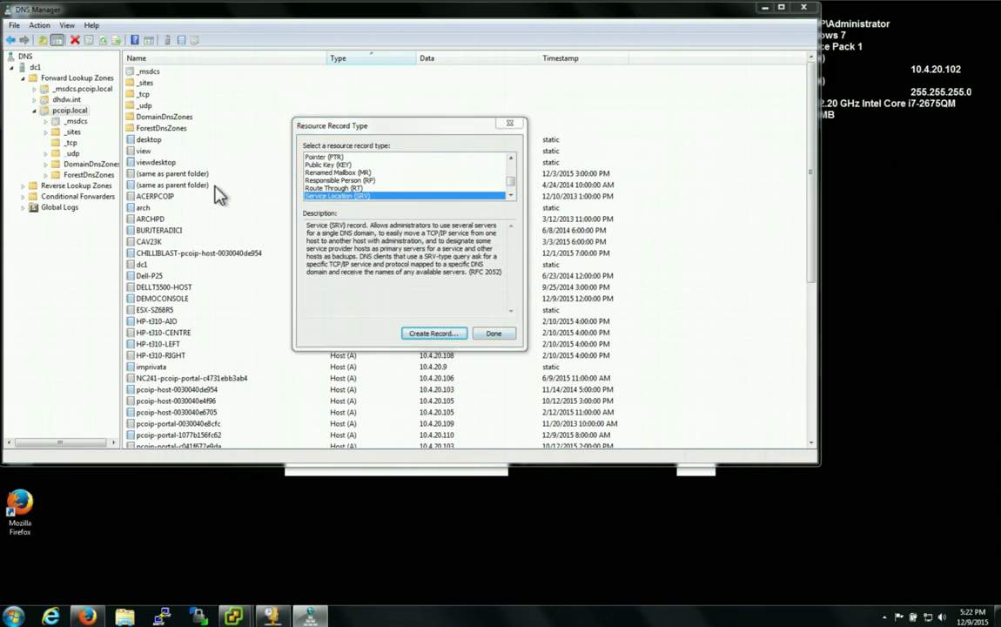
pyautogui.click(504, 336)
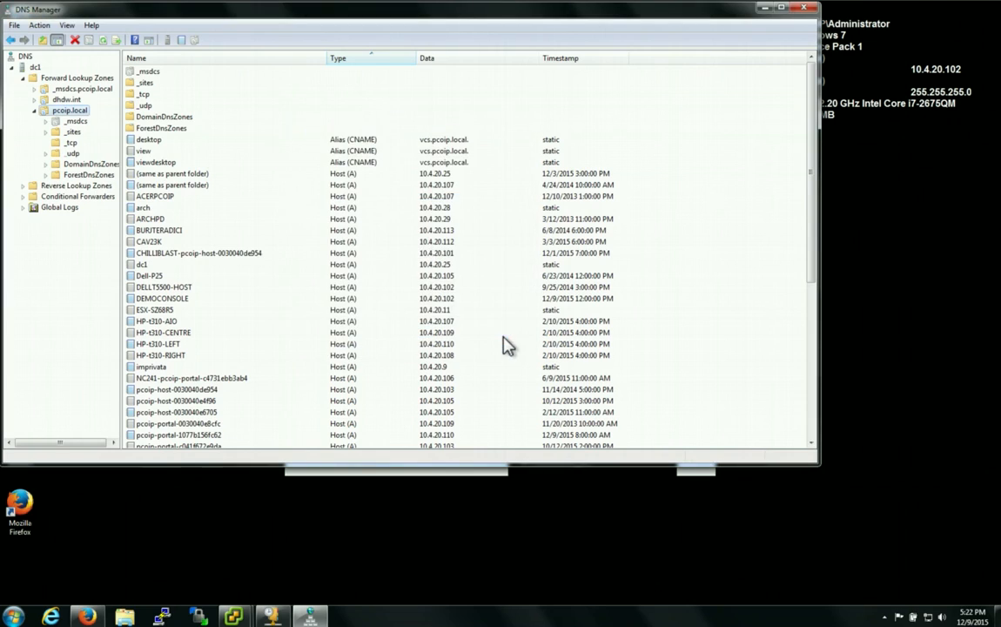
pyautogui.click(71, 144)
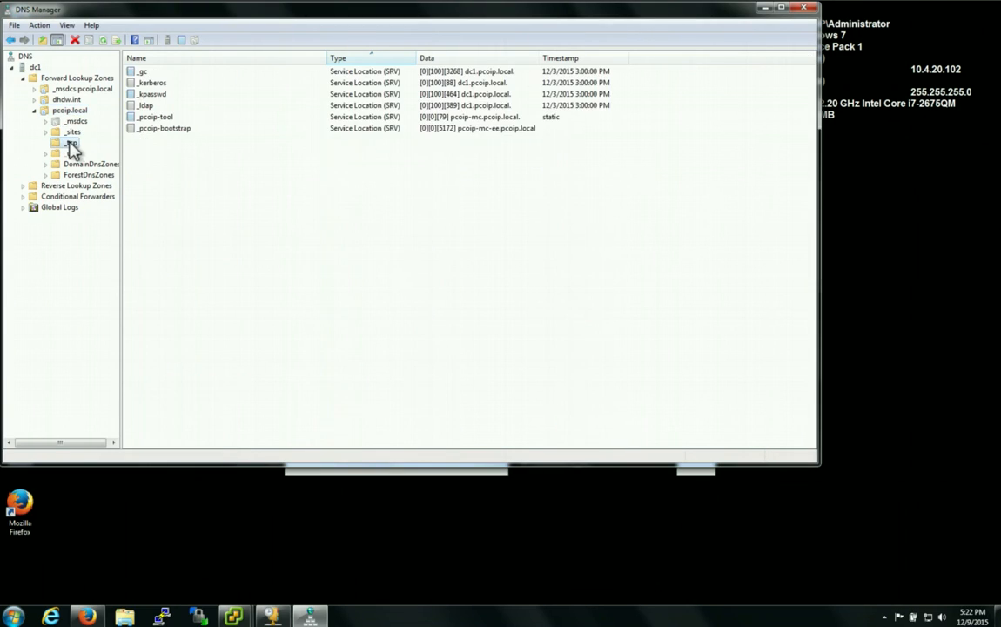
pyautogui.click(161, 139)
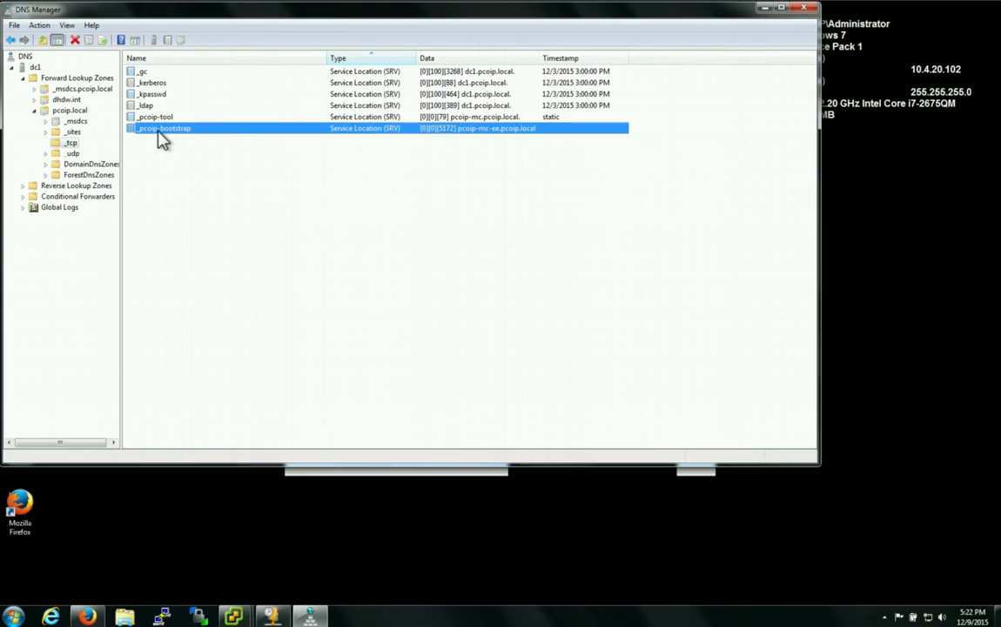
pyautogui.click(72, 111)
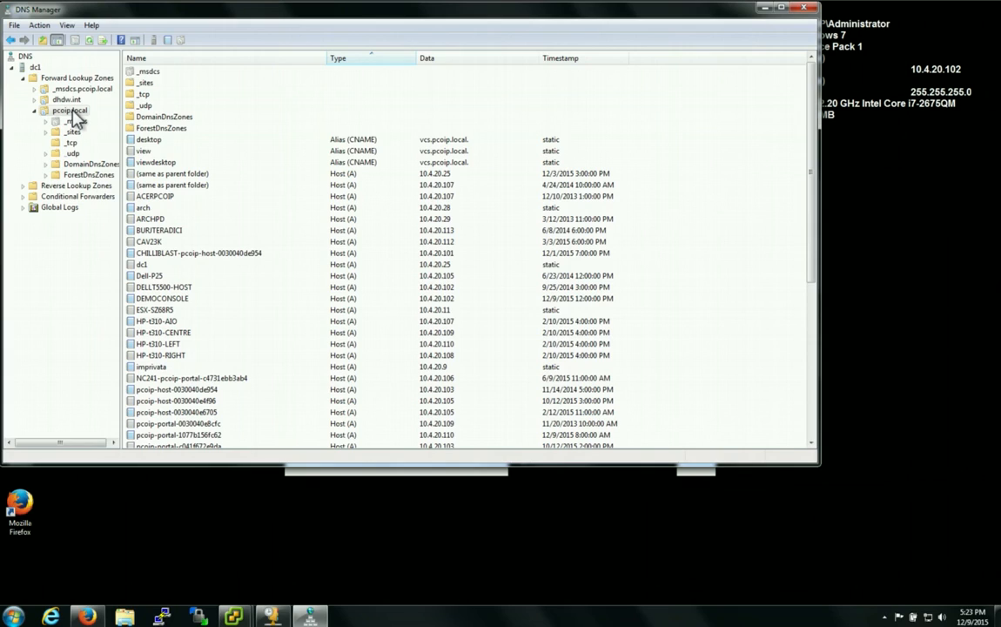
# Draft a TXT record named pcoip-mc-ee with text pcoip-bootstrap-cert= in pcoip.local.
pyautogui.rightClick(74, 113)
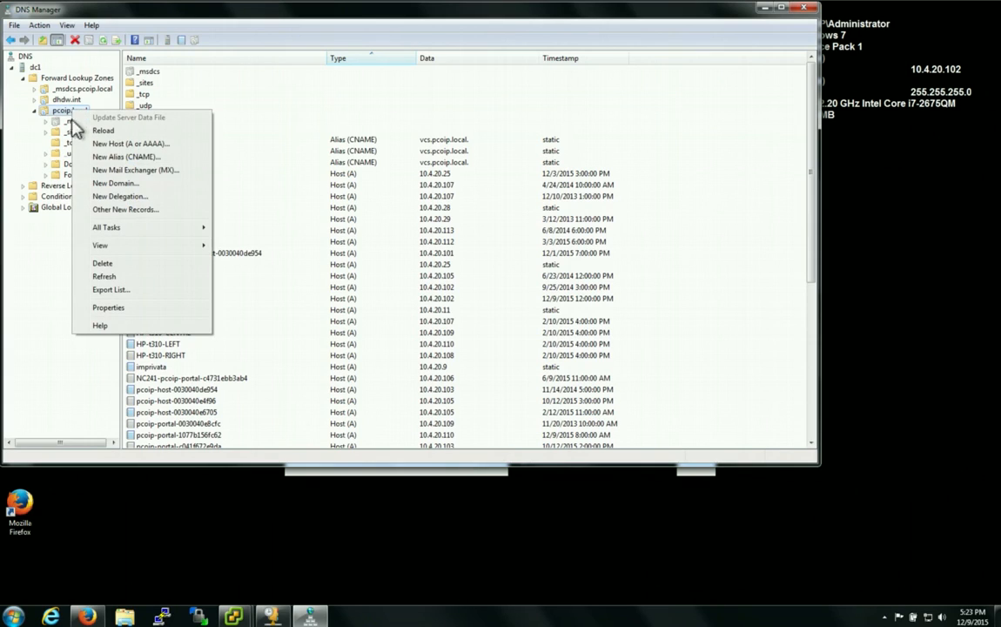
pyautogui.click(173, 216)
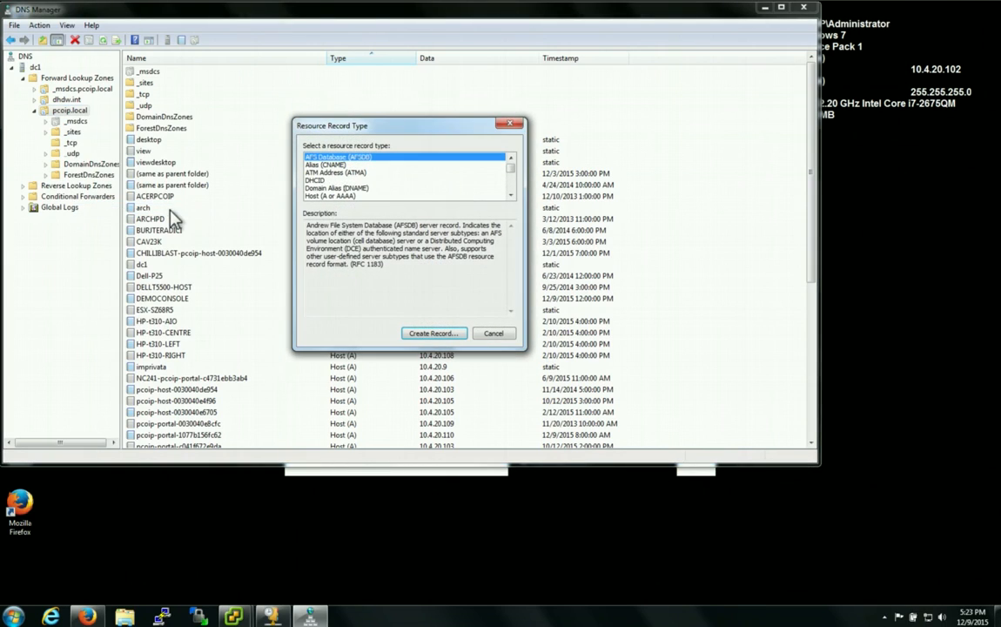
pyautogui.press('t')
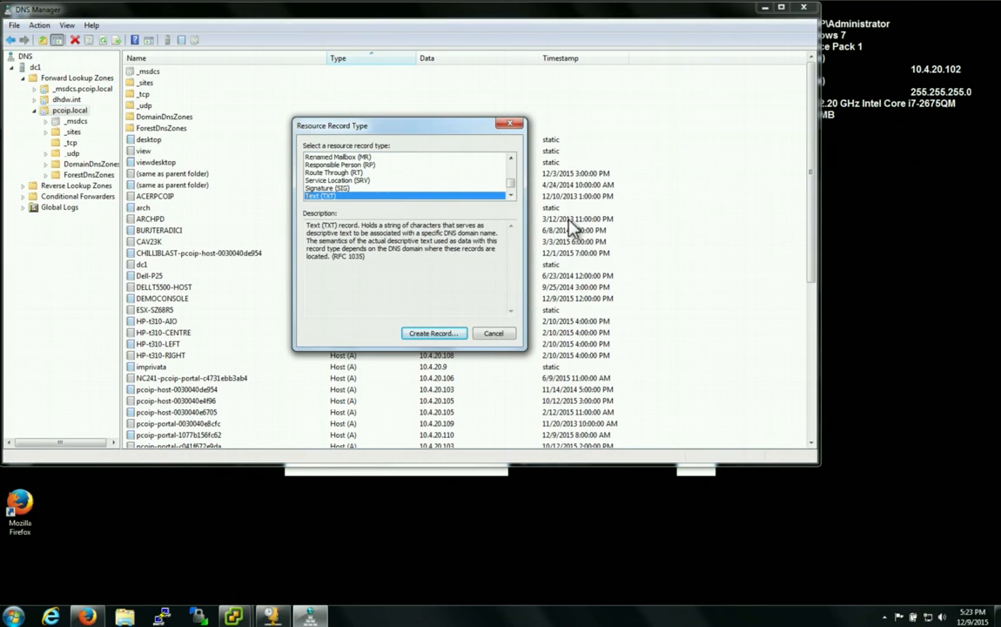
pyautogui.click(433, 333)
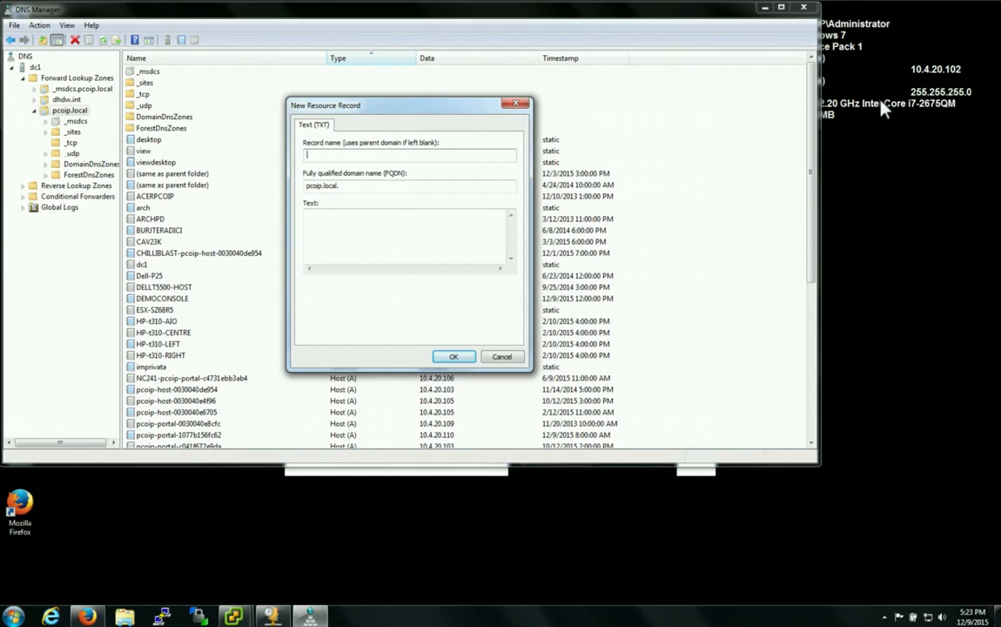
pyautogui.write('pcoip-mc-ee')
pyautogui.click(454, 219)
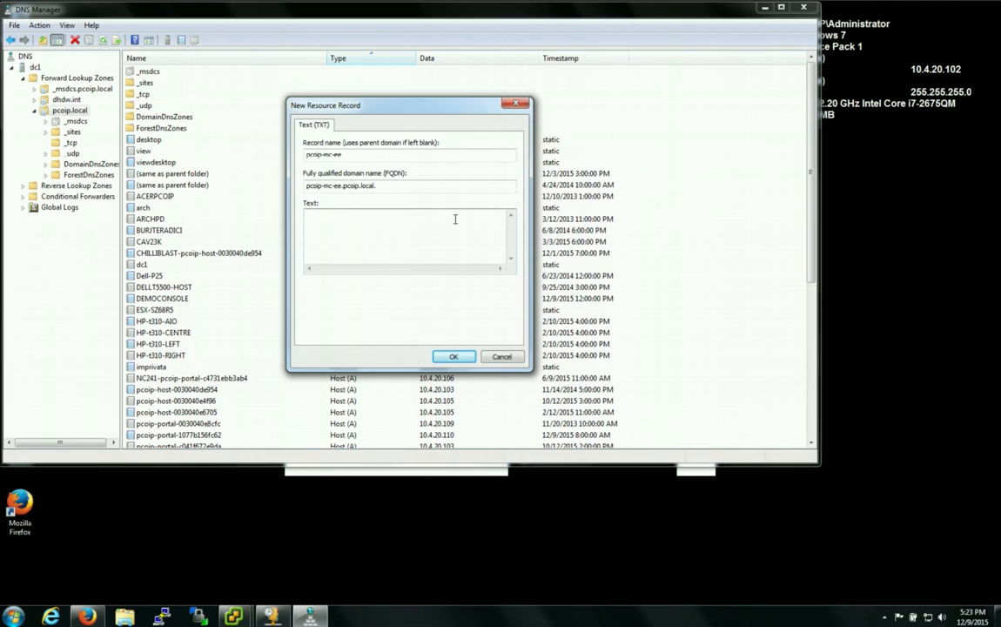
pyautogui.click(454, 219)
pyautogui.write('pcoip-bootstrap-cert=')
# Copy the console's SHA-256 certificate fingerprint from Firefox's certificate viewer for 10.4.20.221.
pyautogui.click(77, 552)
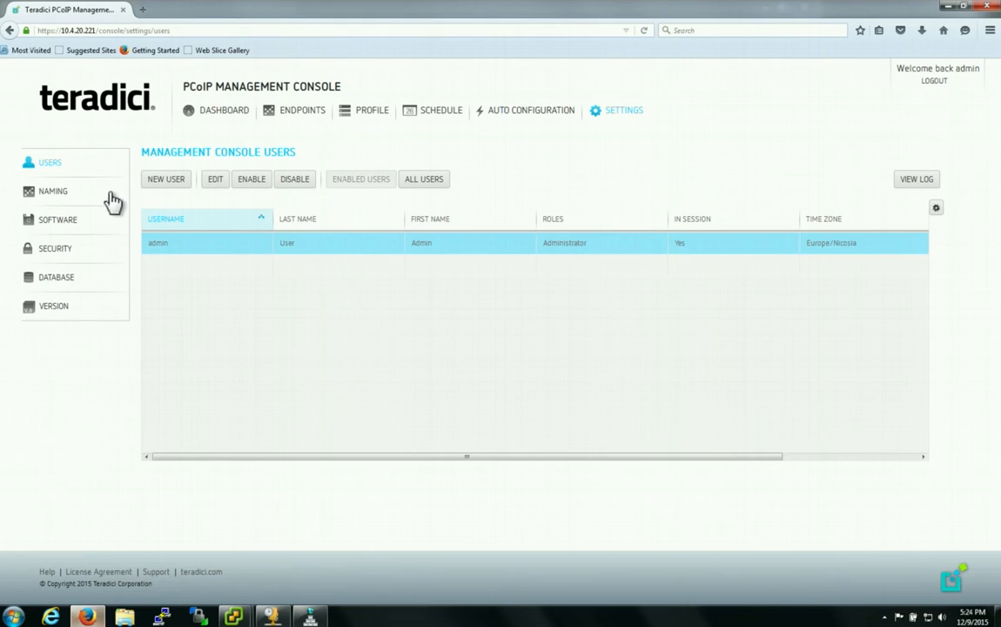
pyautogui.click(26, 32)
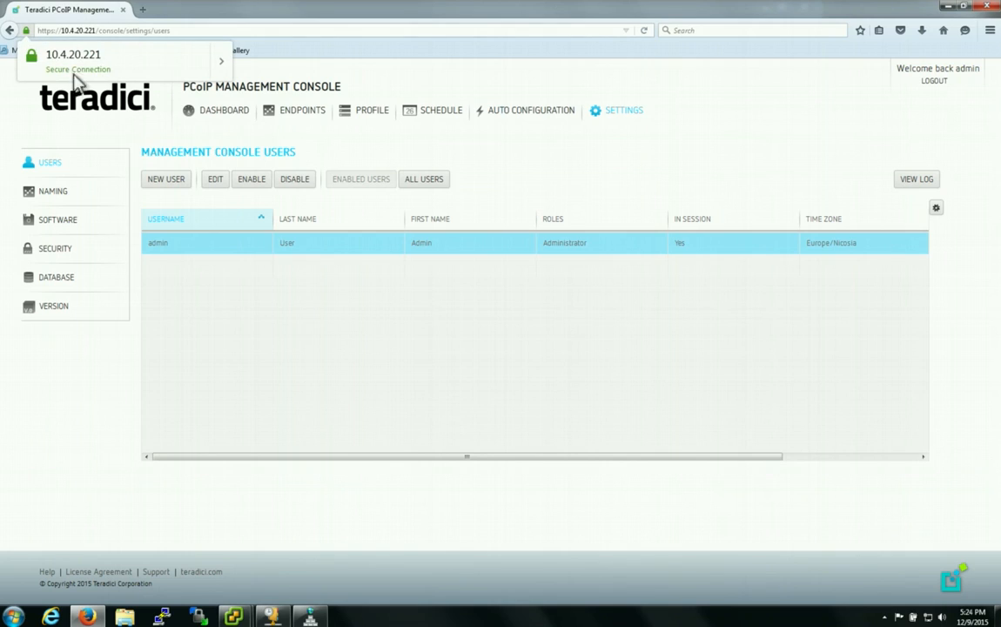
pyautogui.click(221, 63)
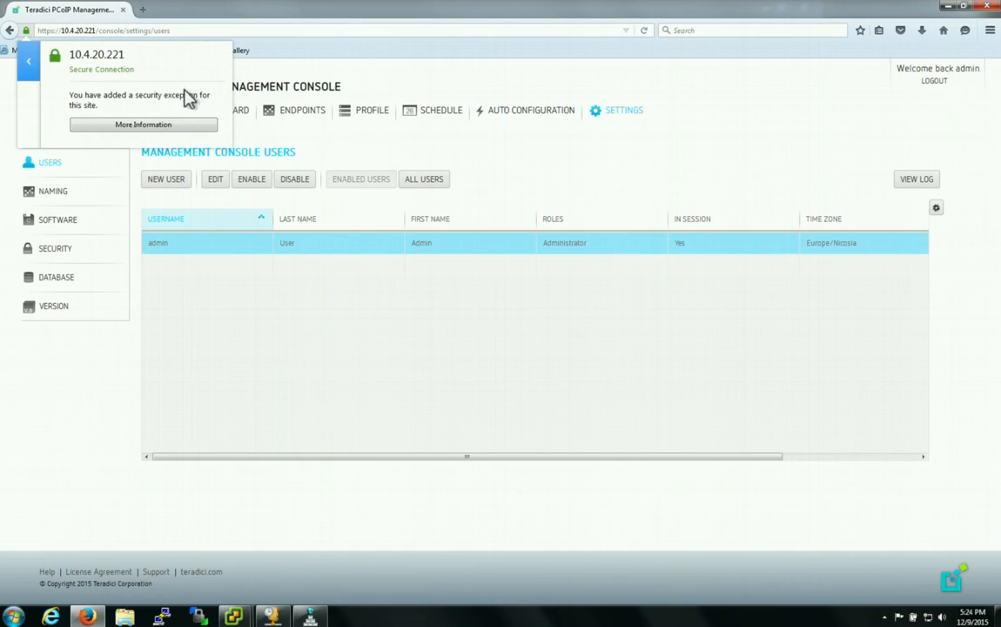
pyautogui.click(144, 128)
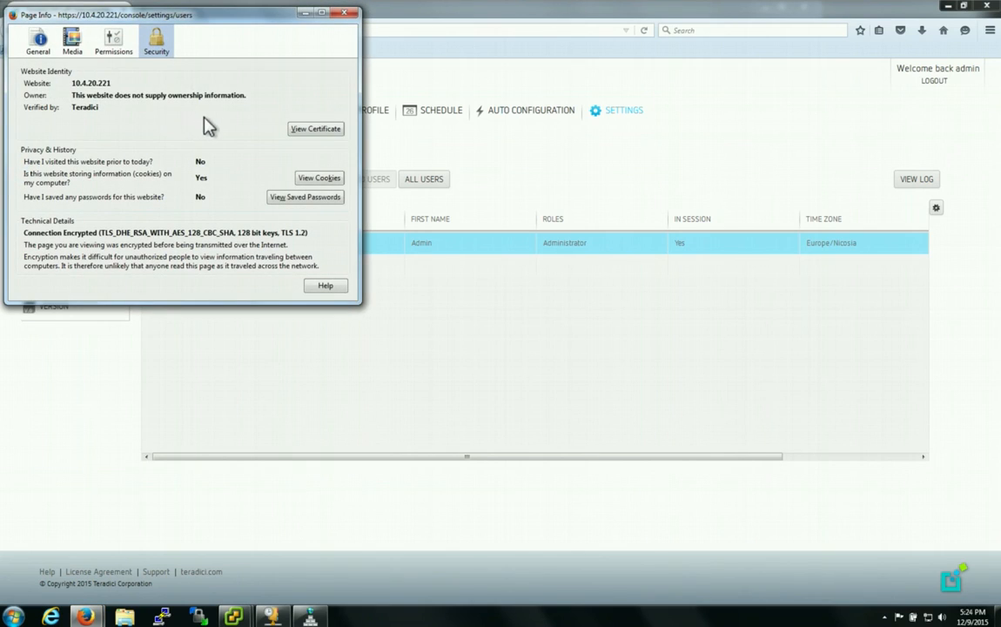
pyautogui.click(331, 135)
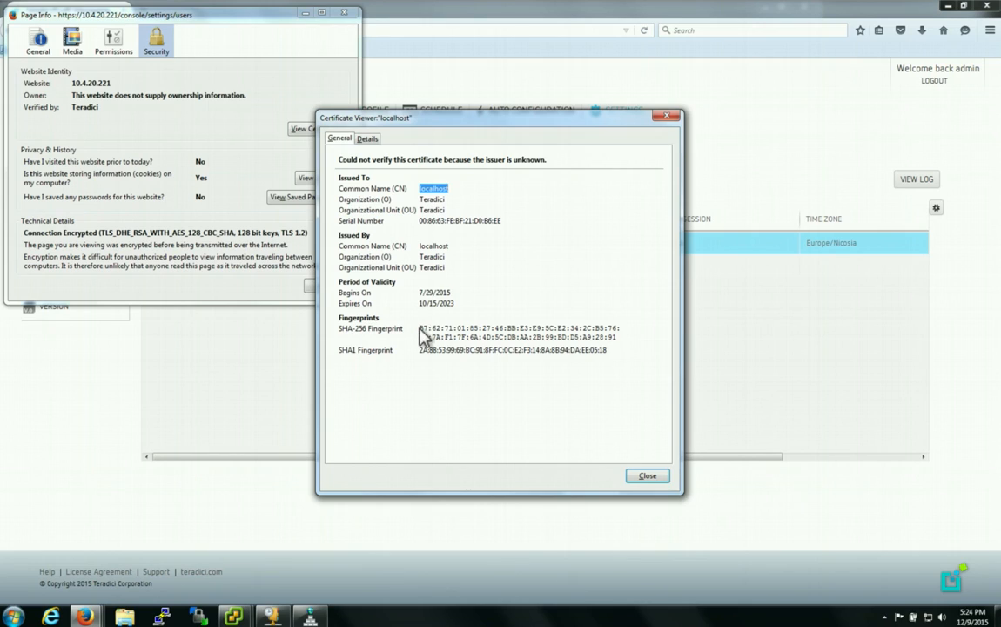
pyautogui.moveTo(419, 335); pyautogui.dragTo(618, 339)
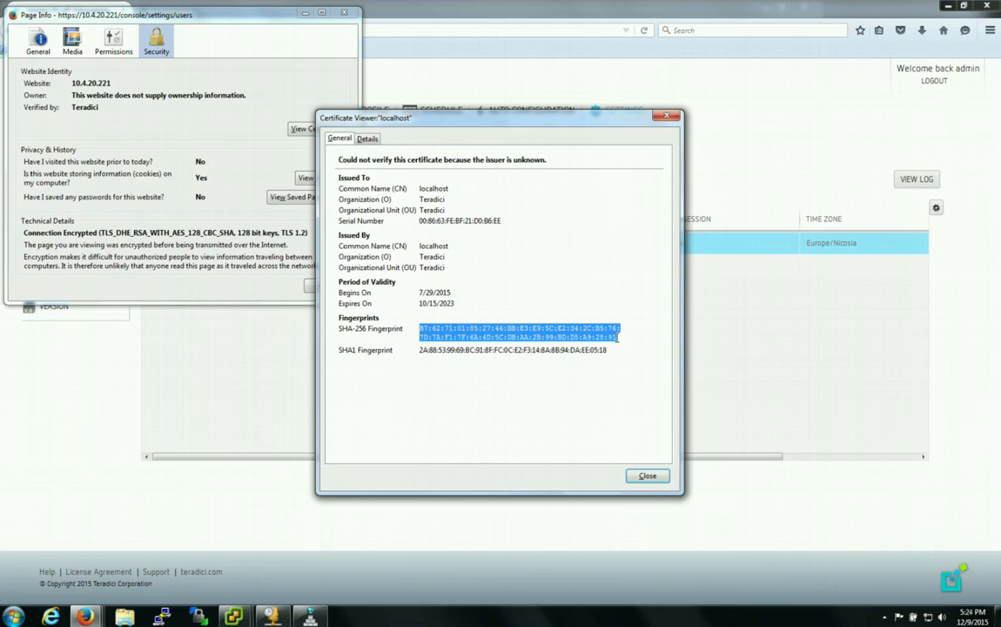
pyautogui.click(647, 475)
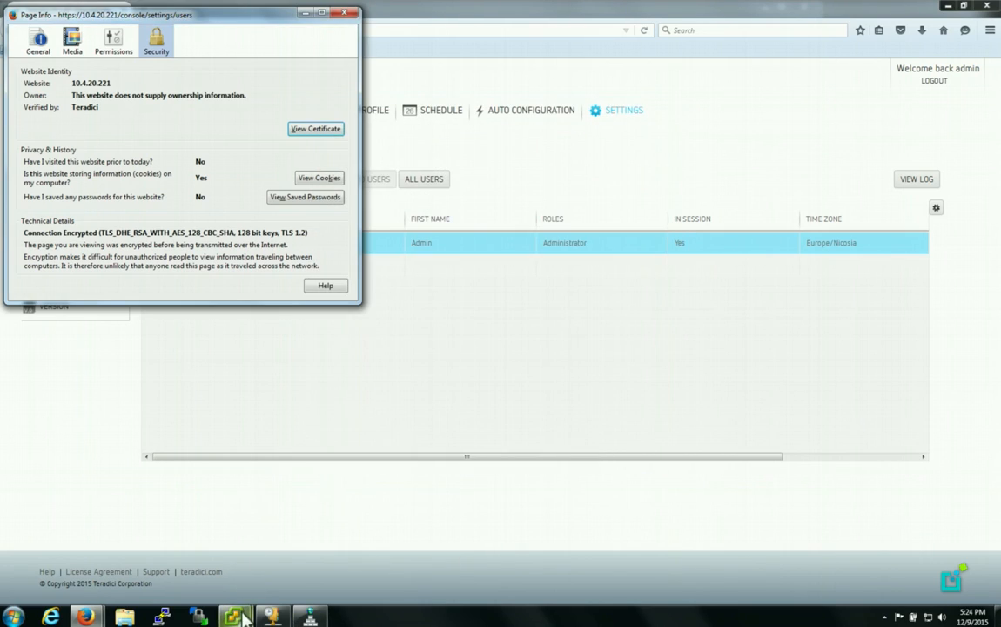
# Paste the SHA-256 fingerprint after pcoip-bootstrap-cert= and save the pcoip-mc-ee TXT record.
pyautogui.click(308, 617)
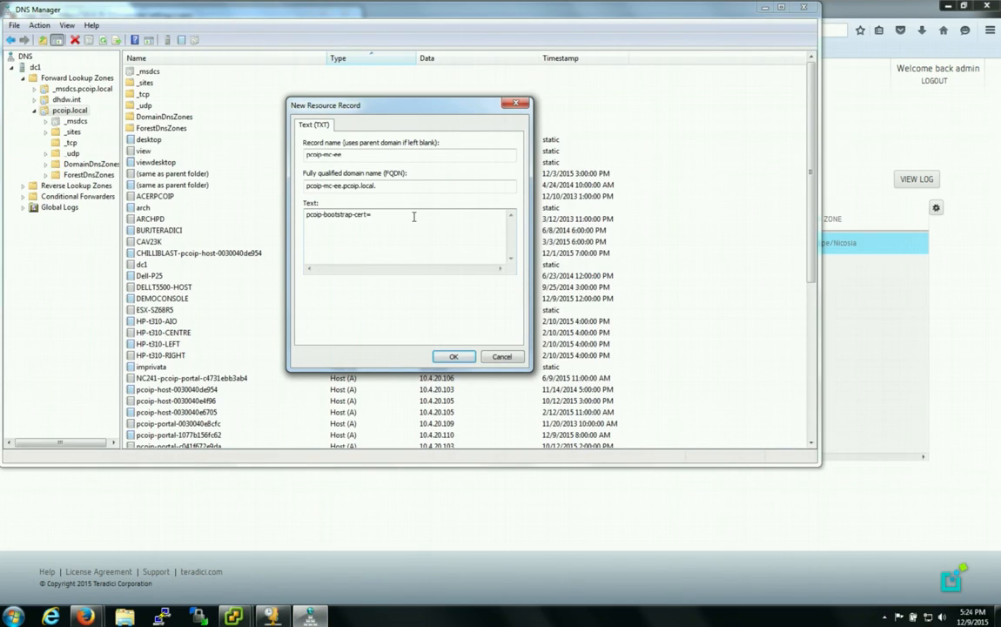
pyautogui.hotkey('ctrl', 'v')
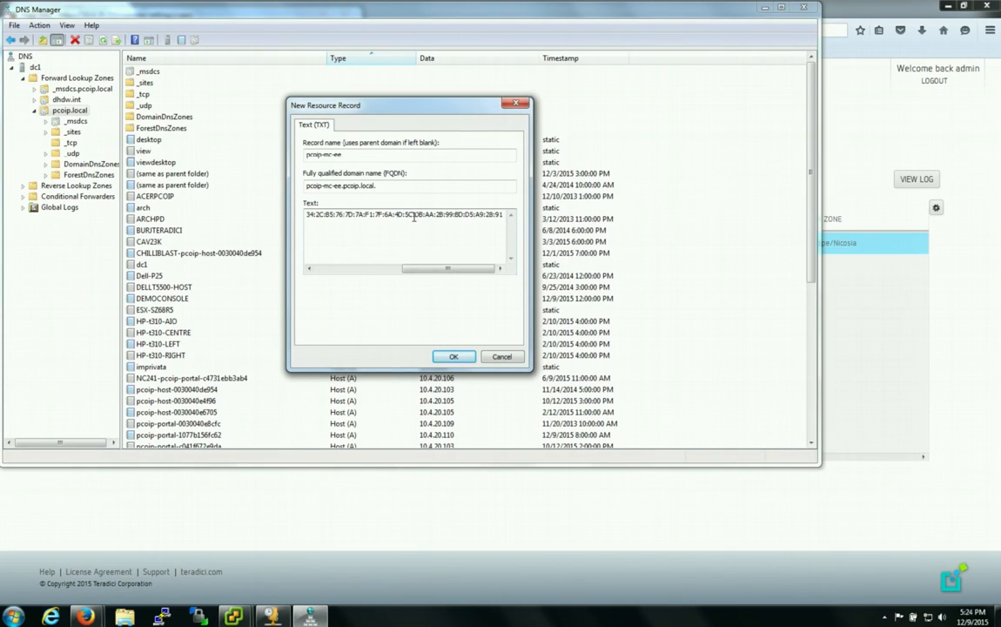
pyautogui.click(340, 270)
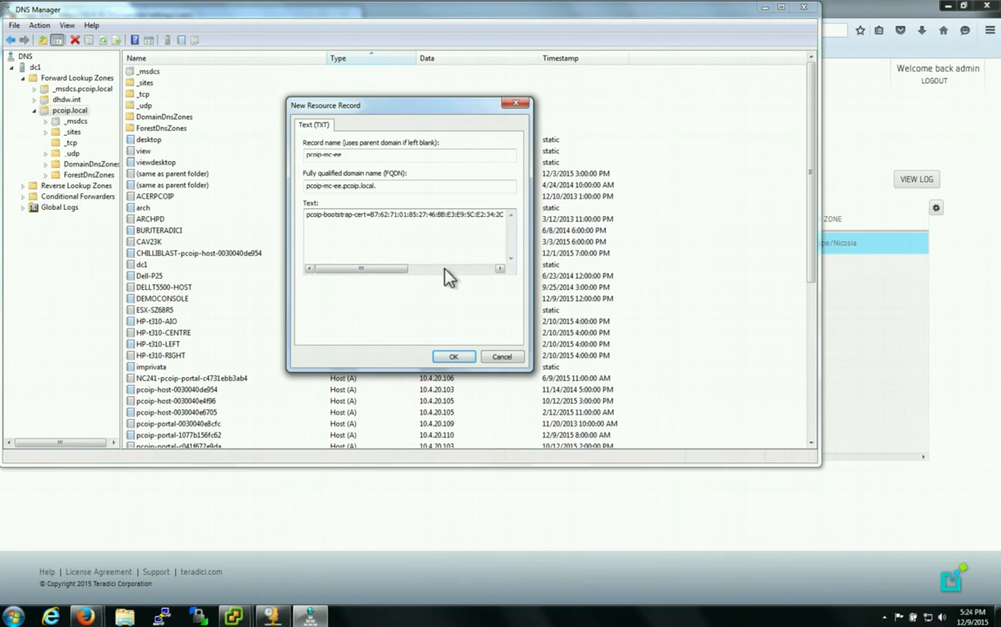
pyautogui.click(451, 354)
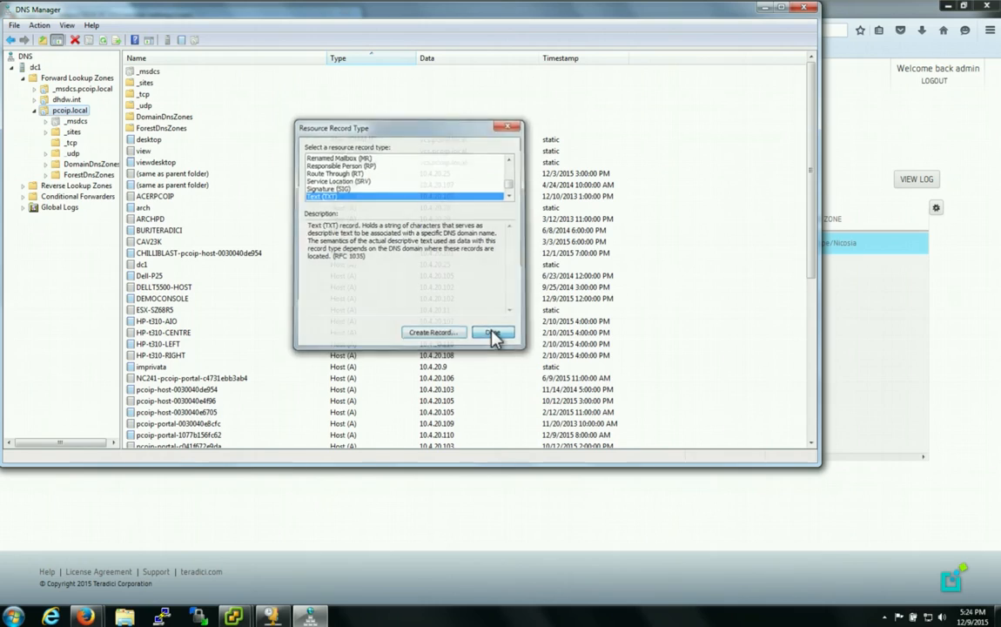
pyautogui.click(494, 333)
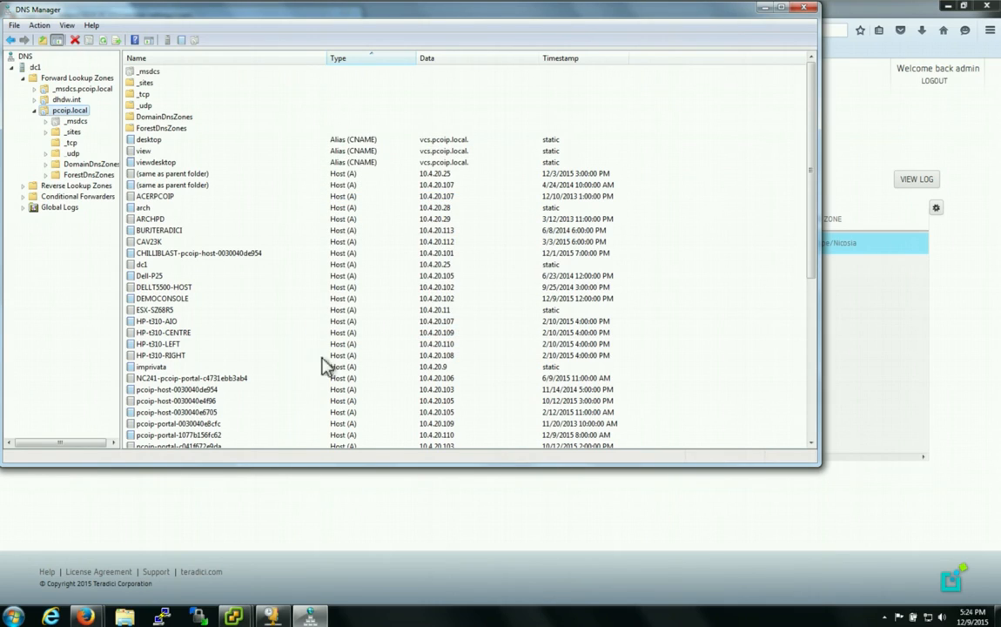
# Check the pcoip-mc-ee TXT, A and _pcoip-bootstrap SRV records, close DNS Manager, and bring up DHCP.
pyautogui.click(812, 431)
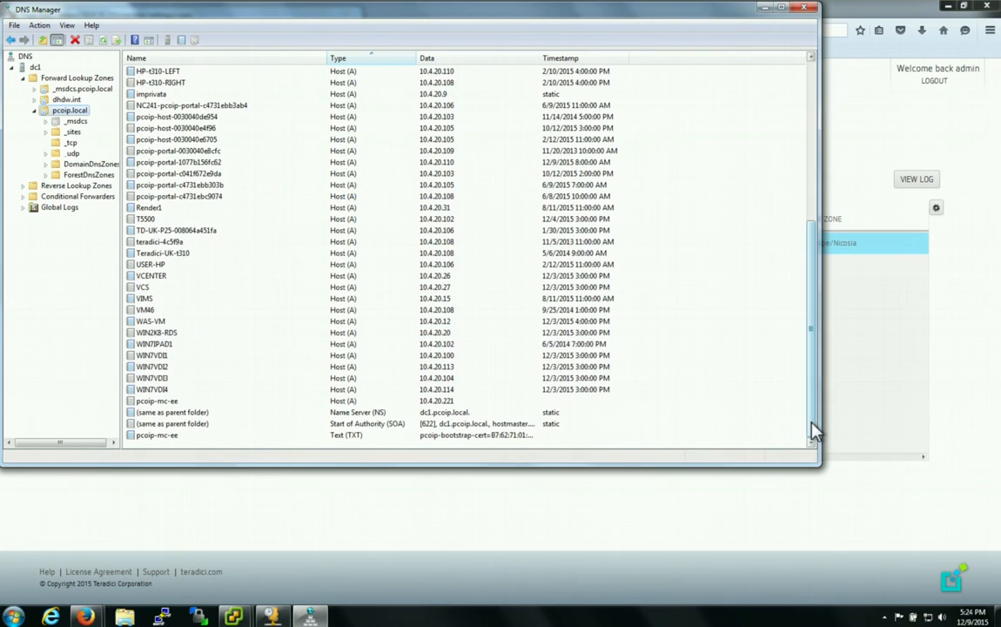
pyautogui.click(187, 435)
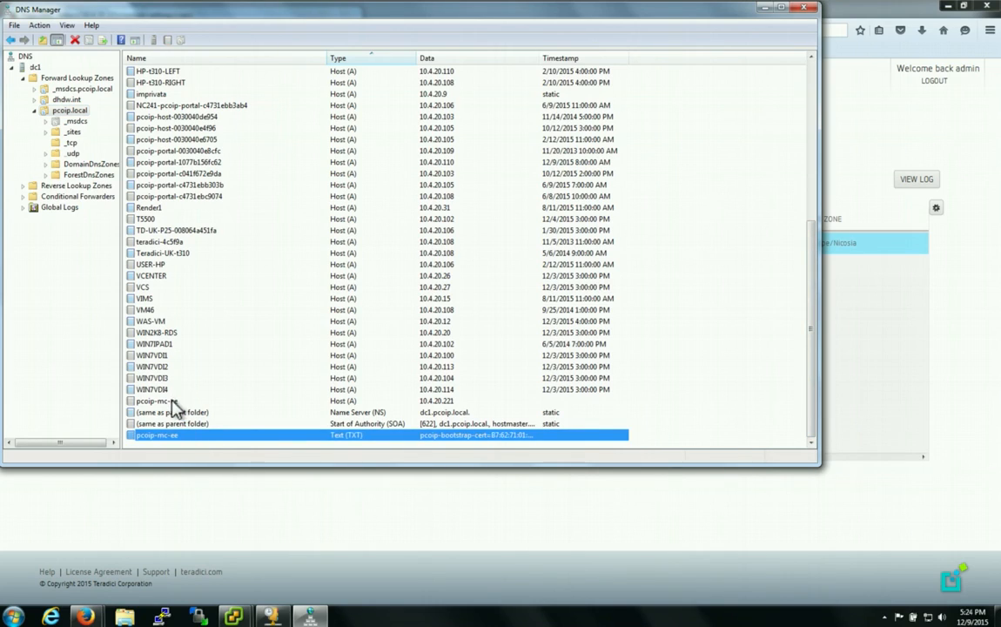
pyautogui.click(161, 402)
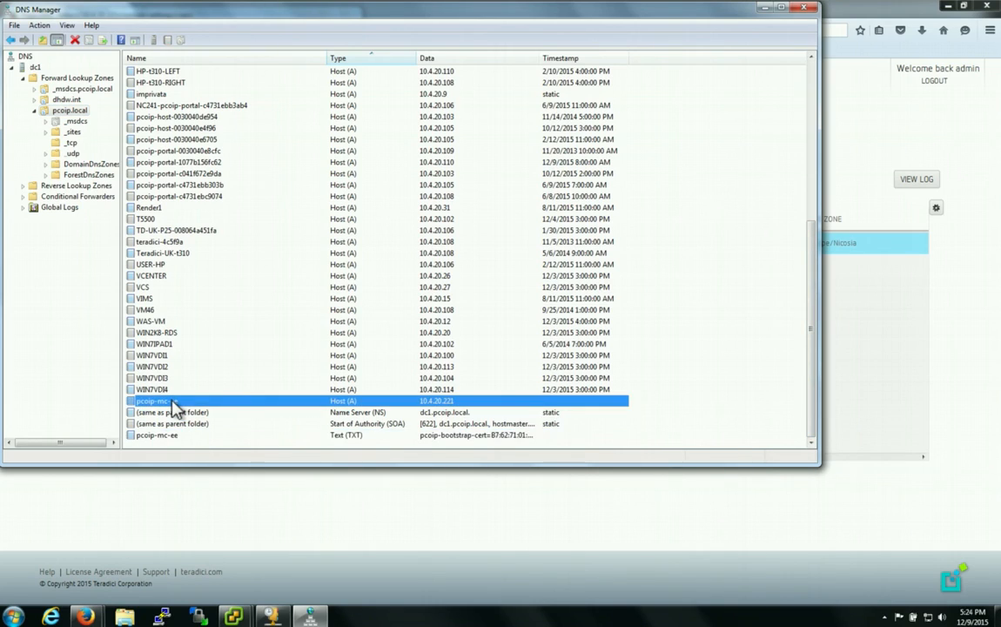
pyautogui.click(70, 143)
pyautogui.click(150, 129)
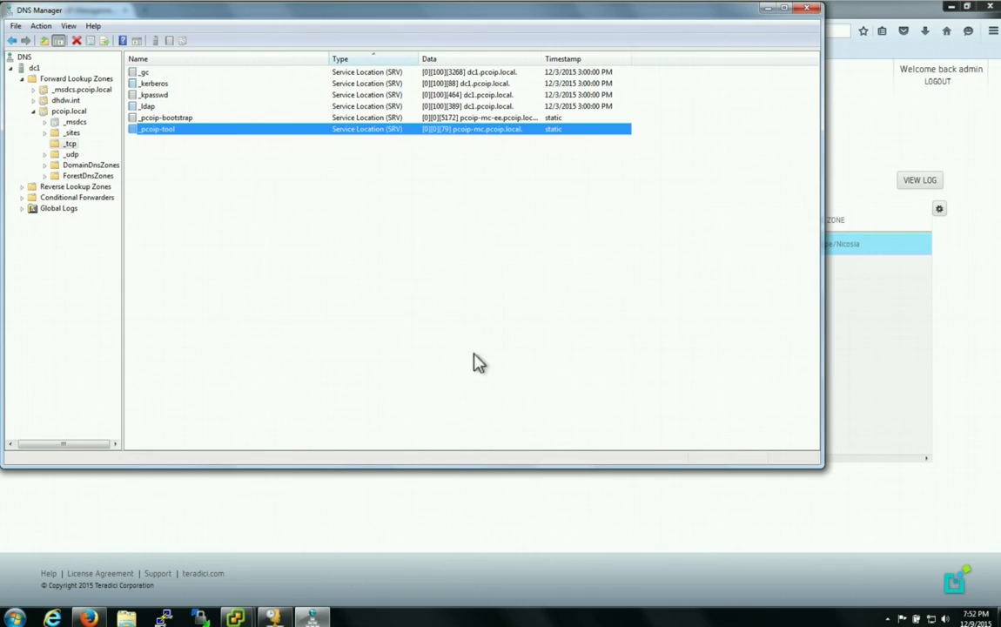
pyautogui.click(807, 11)
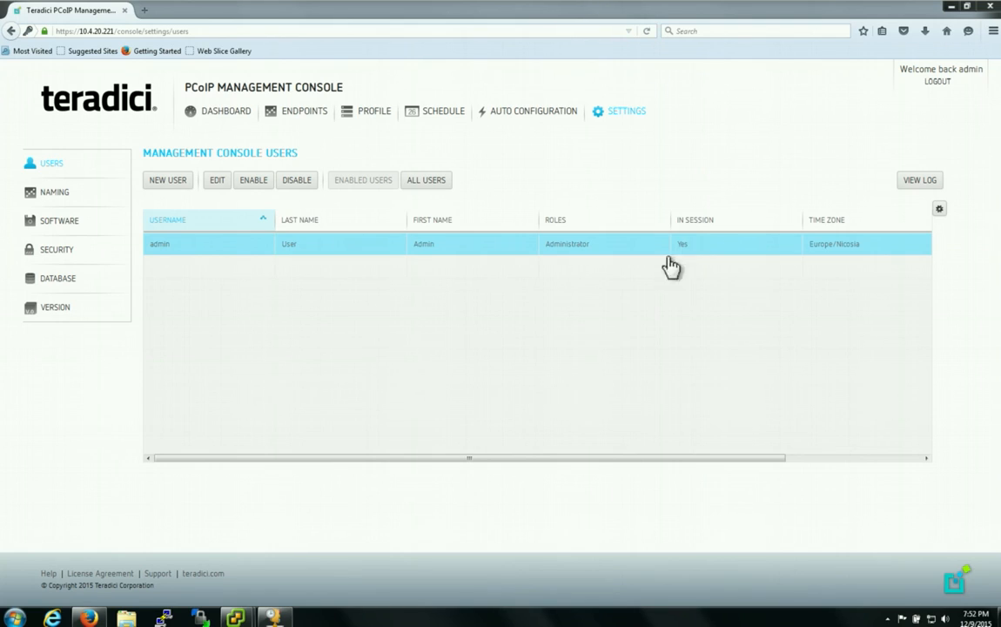
pyautogui.click(273, 618)
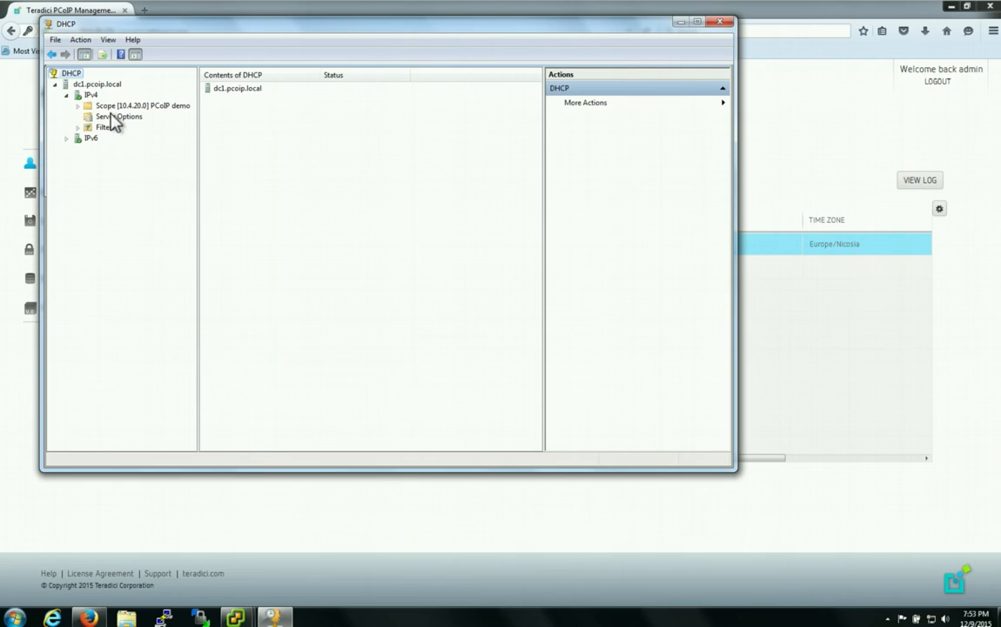
# Define IPv4 vendor class 'PCoIP Endpoints' (same description) with ID 'PCoIP Endpoint'.
pyautogui.click(90, 96)
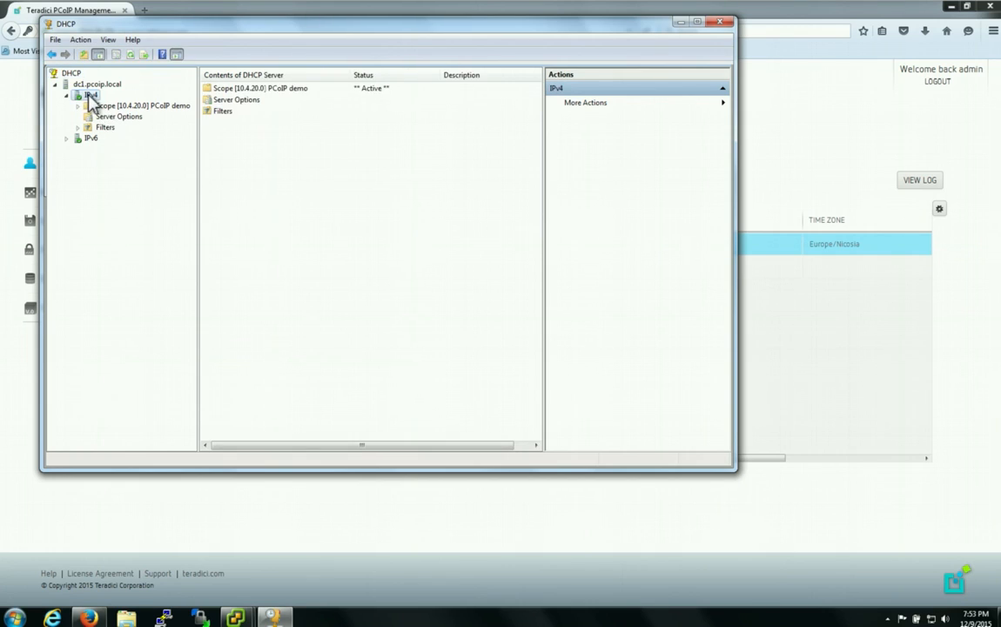
pyautogui.rightClick(91, 98)
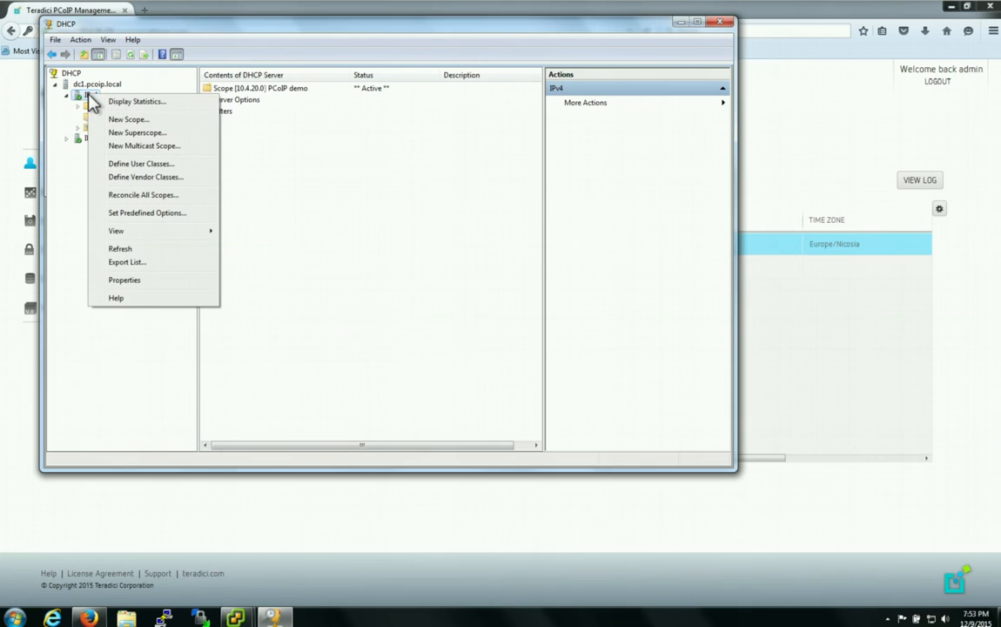
pyautogui.click(190, 183)
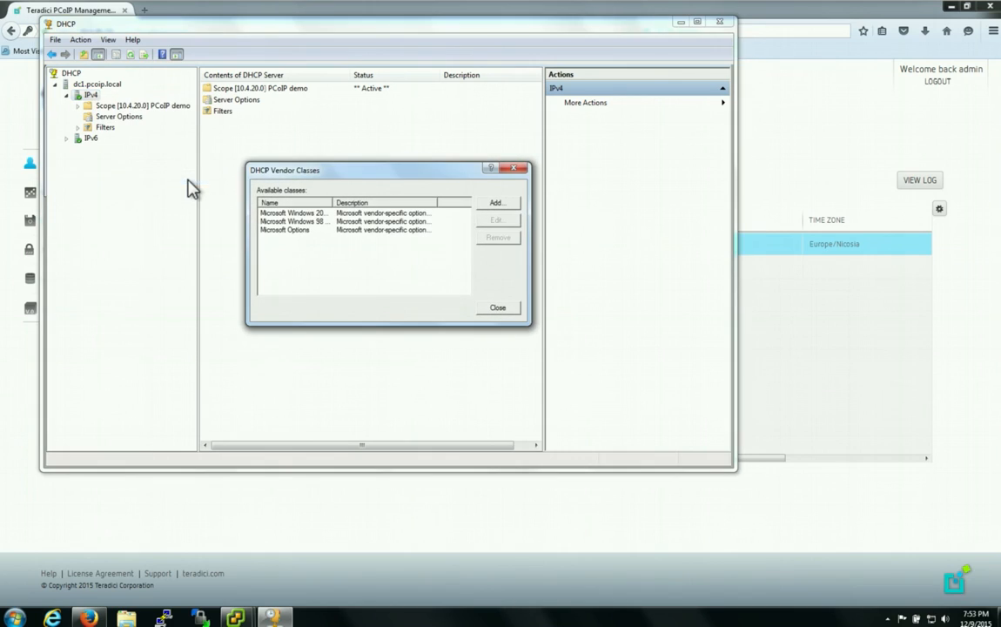
pyautogui.click(496, 203)
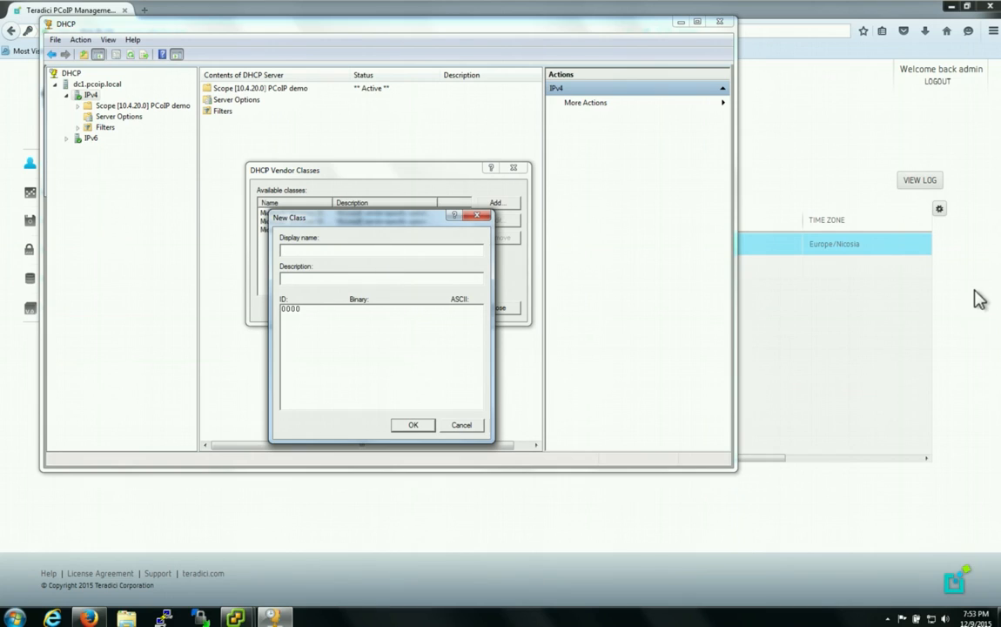
pyautogui.write('PCoIP Endpoints')
pyautogui.hotkey('ctrl', 'shift', 'Left')
pyautogui.hotkey('ctrl', 'shift', 'Left')
pyautogui.hotkey('ctrl', 'c')
pyautogui.press('Right')
pyautogui.click(378, 278)
pyautogui.hotkey('ctrl', 'v')
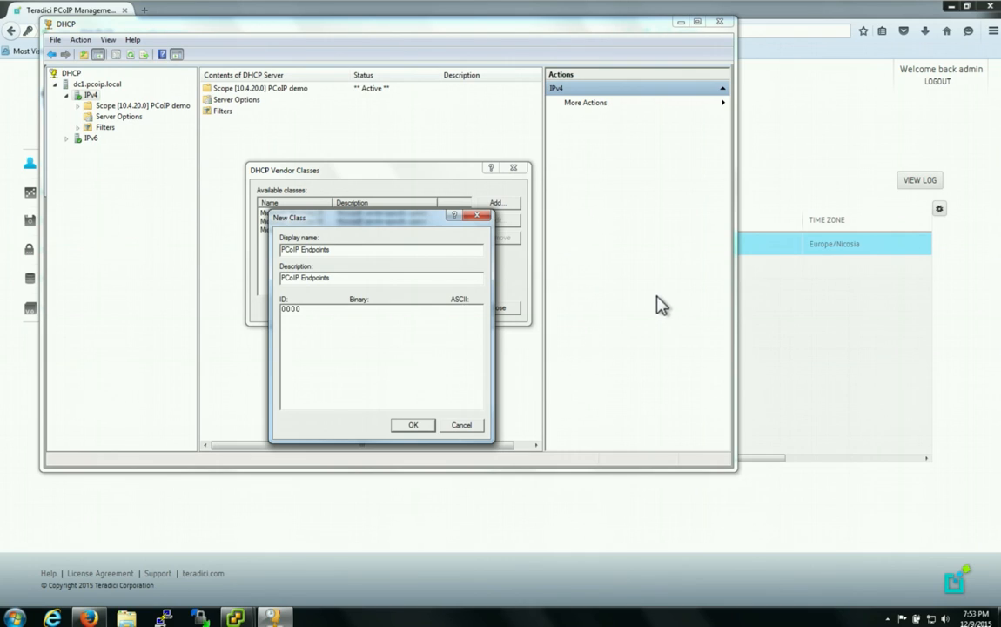
pyautogui.write('PCoIP Endpoint')
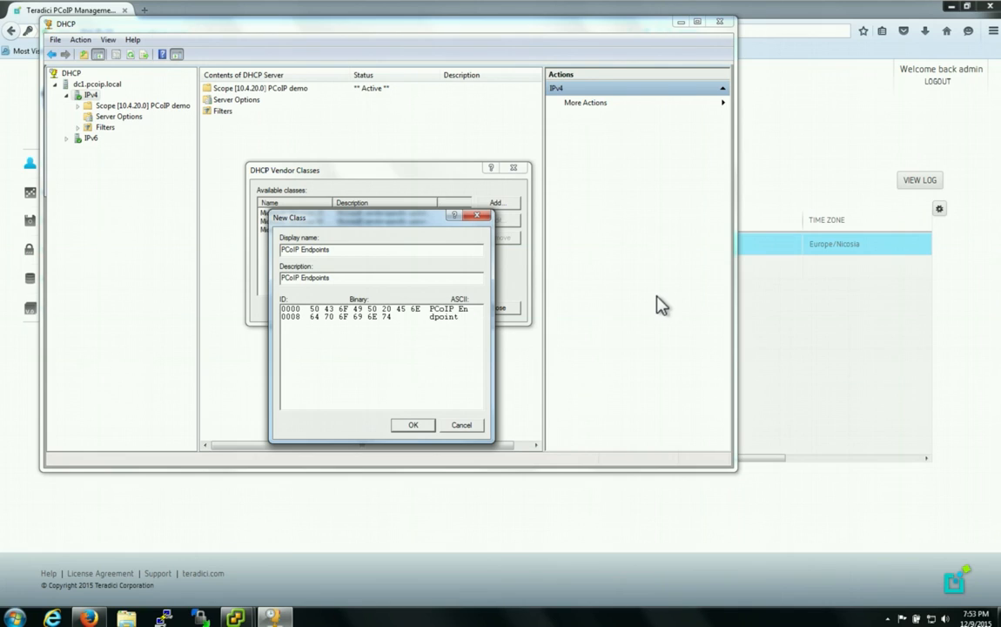
pyautogui.click(415, 426)
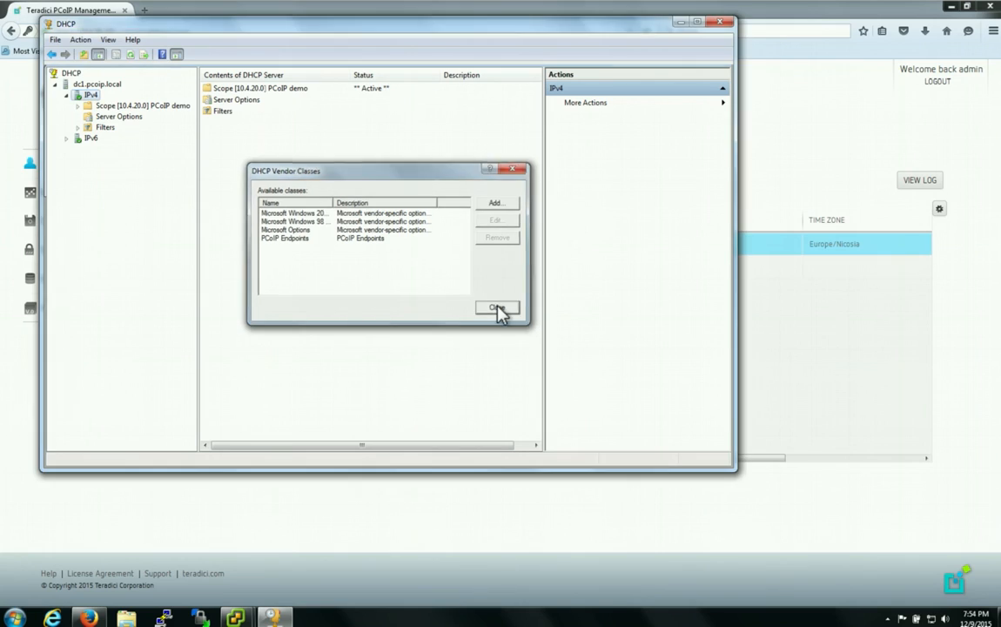
pyautogui.click(499, 310)
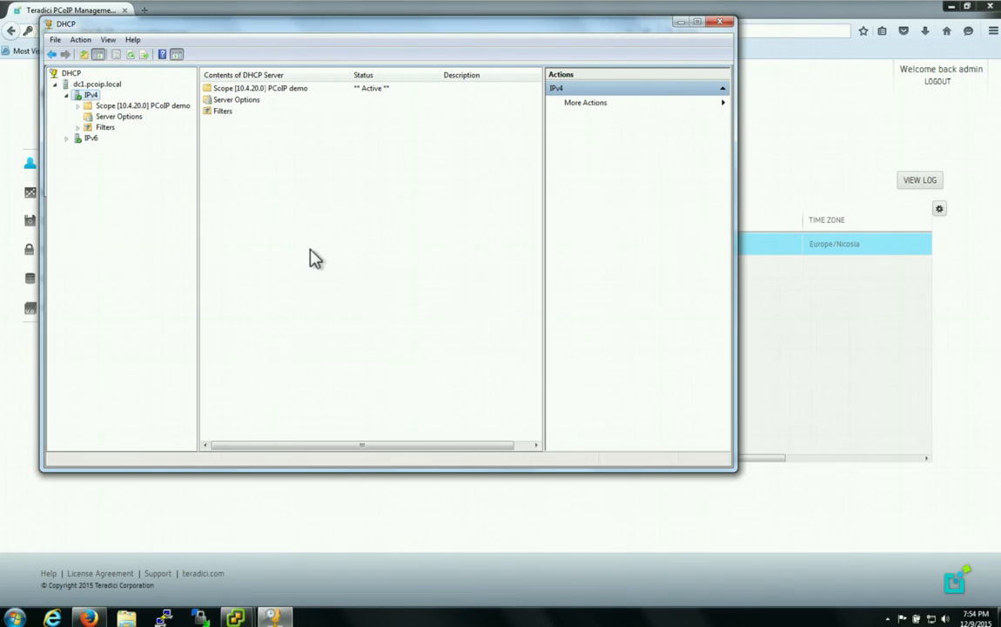
# Select the PCoIP Endpoints class in the IPv4 predefined options.
pyautogui.rightClick(92, 97)
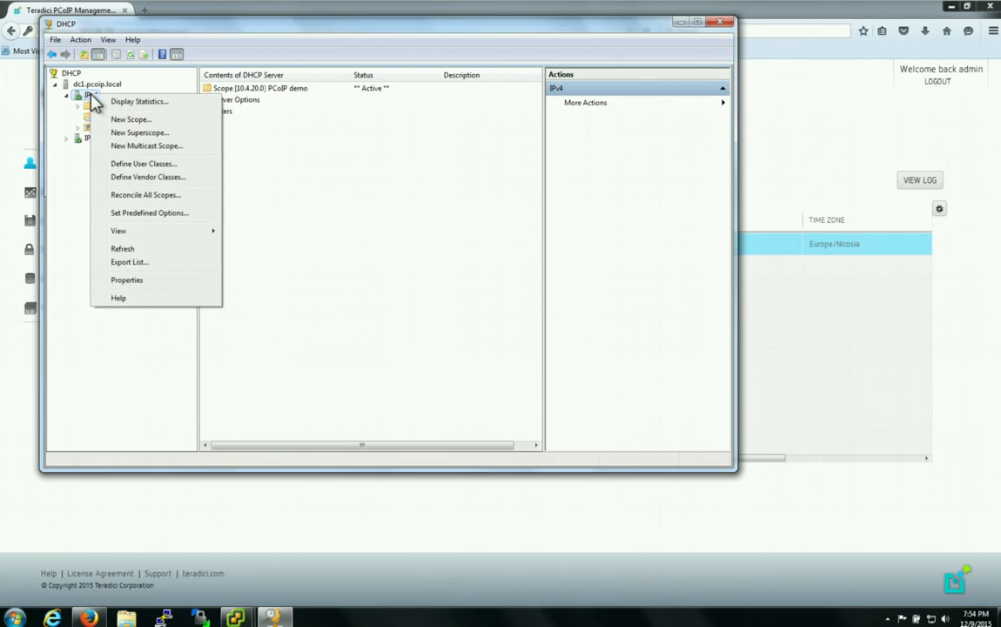
pyautogui.click(188, 214)
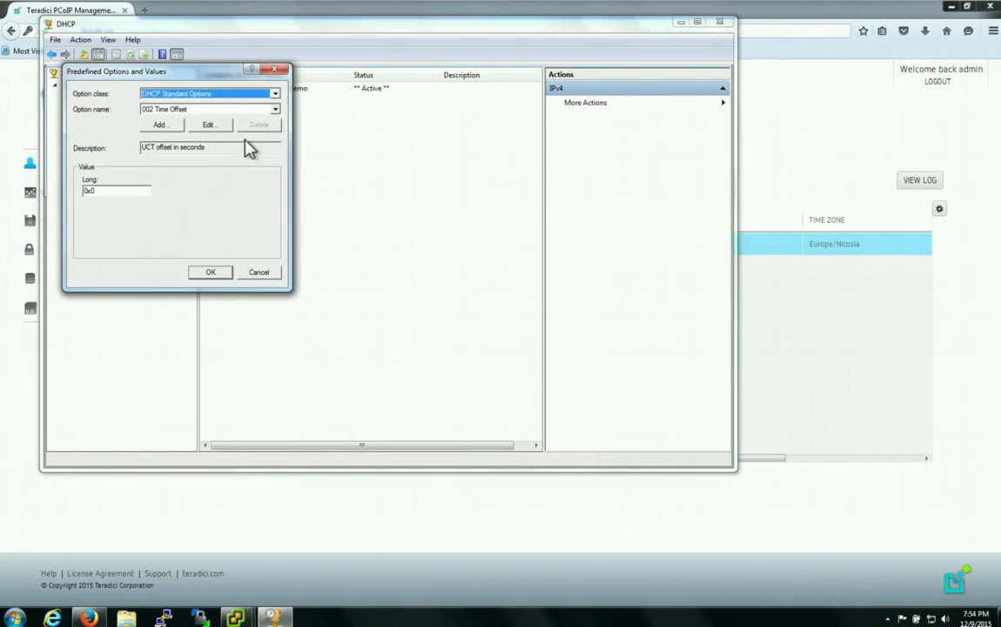
pyautogui.click(275, 95)
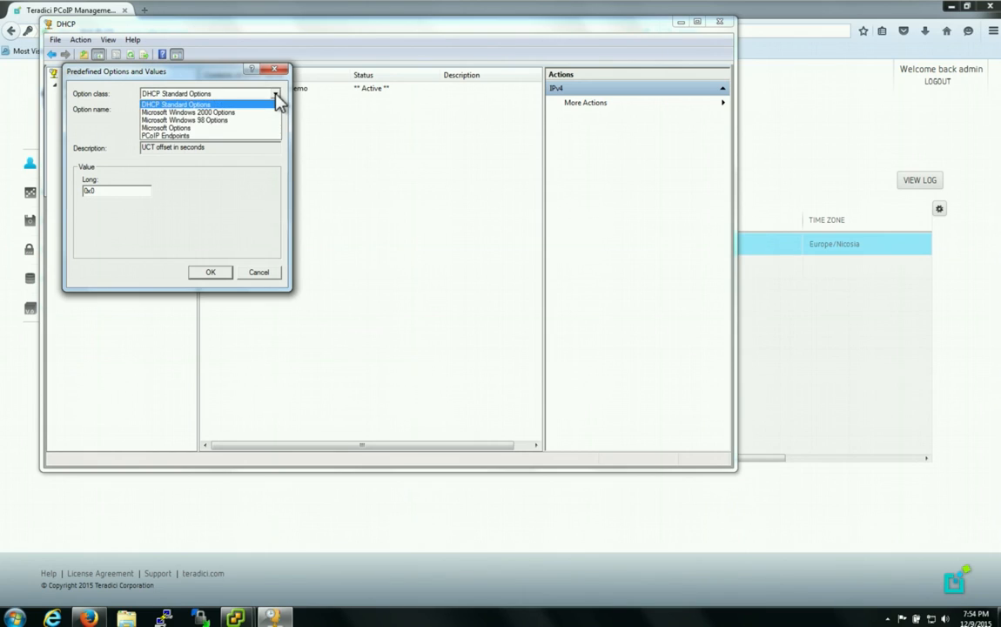
pyautogui.click(193, 139)
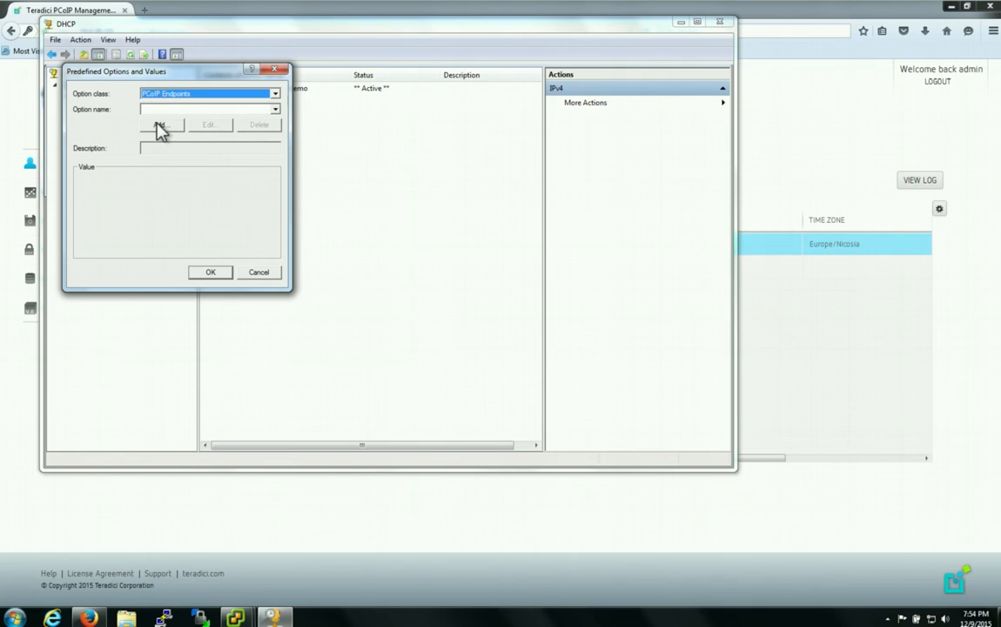
# Add String option 010 'EBM URI' described as 'Endpoint Bootstrap Manager URI'.
pyautogui.click(159, 127)
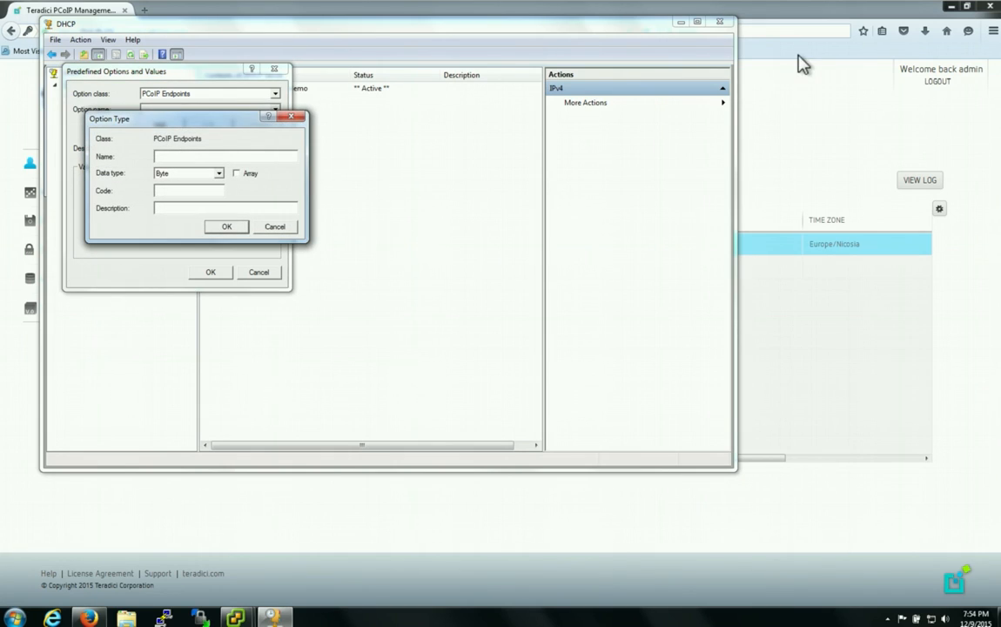
pyautogui.write('EBM URI')
pyautogui.click(212, 177)
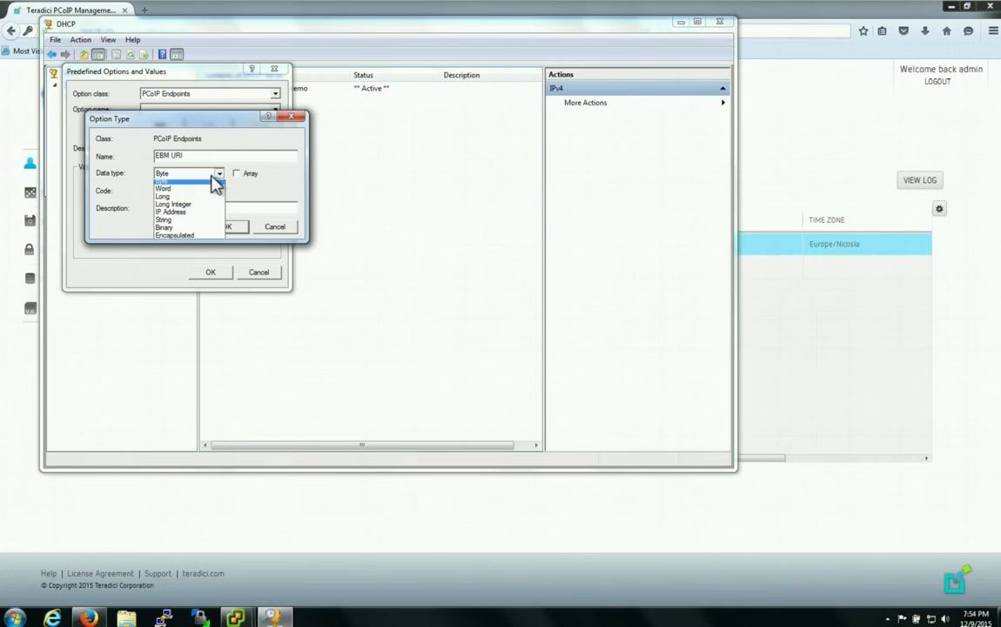
pyautogui.click(183, 221)
pyautogui.click(159, 191)
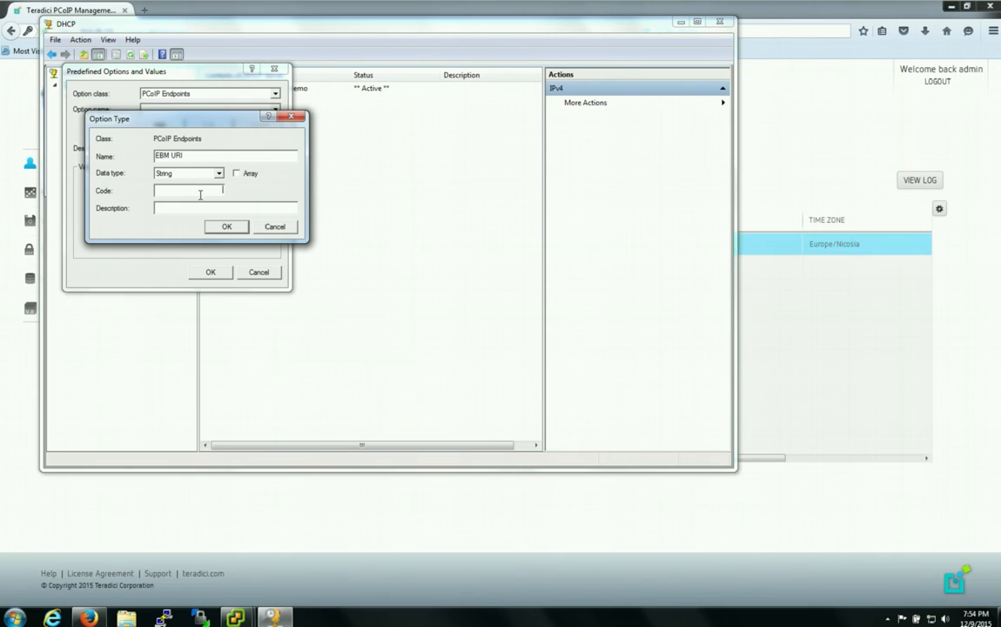
pyautogui.write('10')
pyautogui.press('Tab')
pyautogui.write('Endpoint Bootstrap Manager URI')
pyautogui.click(223, 227)
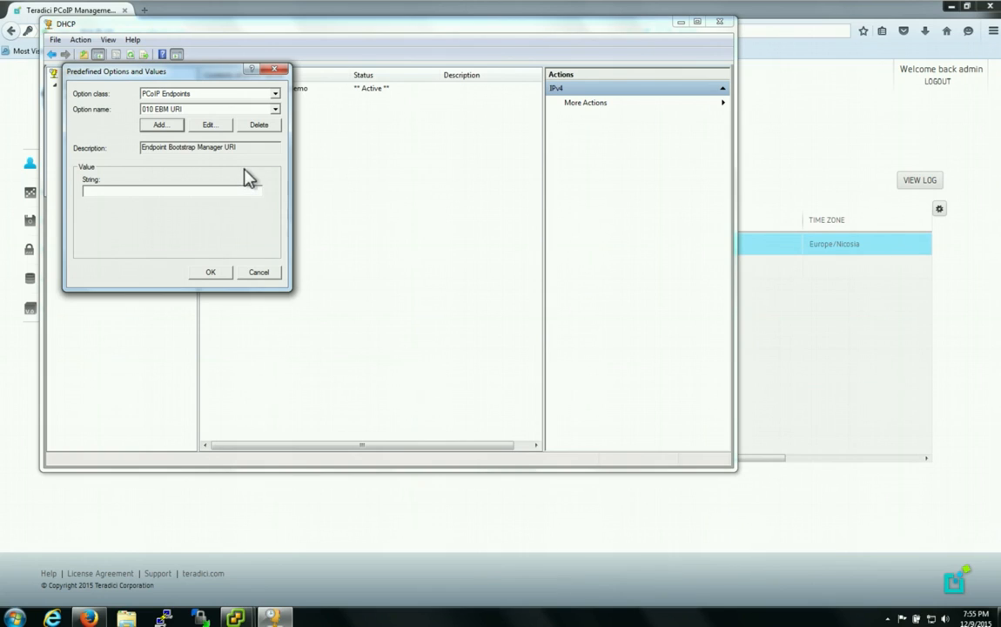
# Start String option 011 named 'EBM X.509 SHA-256 fingerprint' for the PCoIP Endpoints class.
pyautogui.click(158, 126)
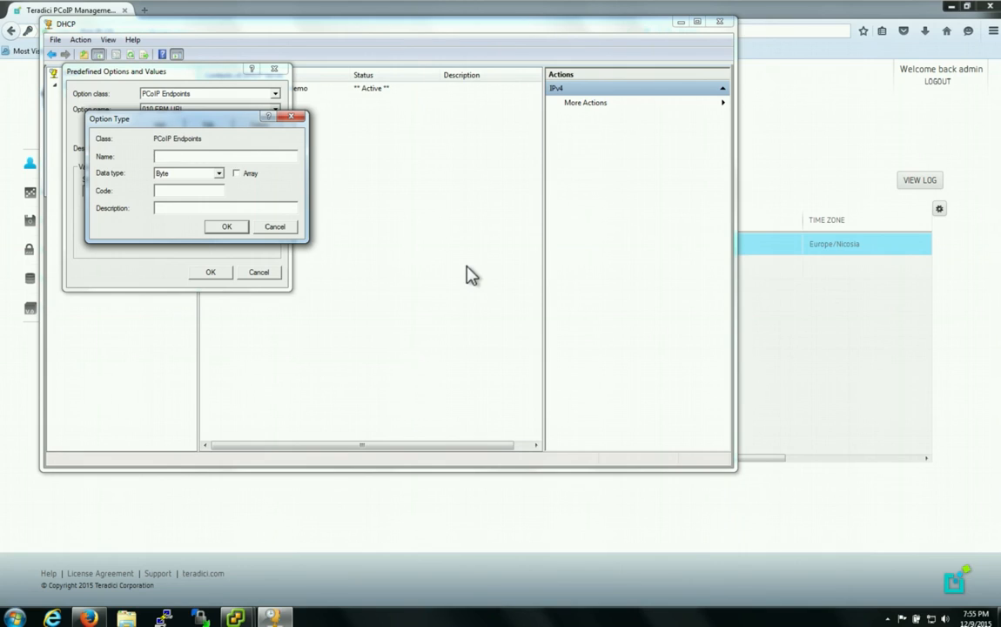
pyautogui.write('BM X.509 SHA-256 fingerprint')
pyautogui.press('Tab')
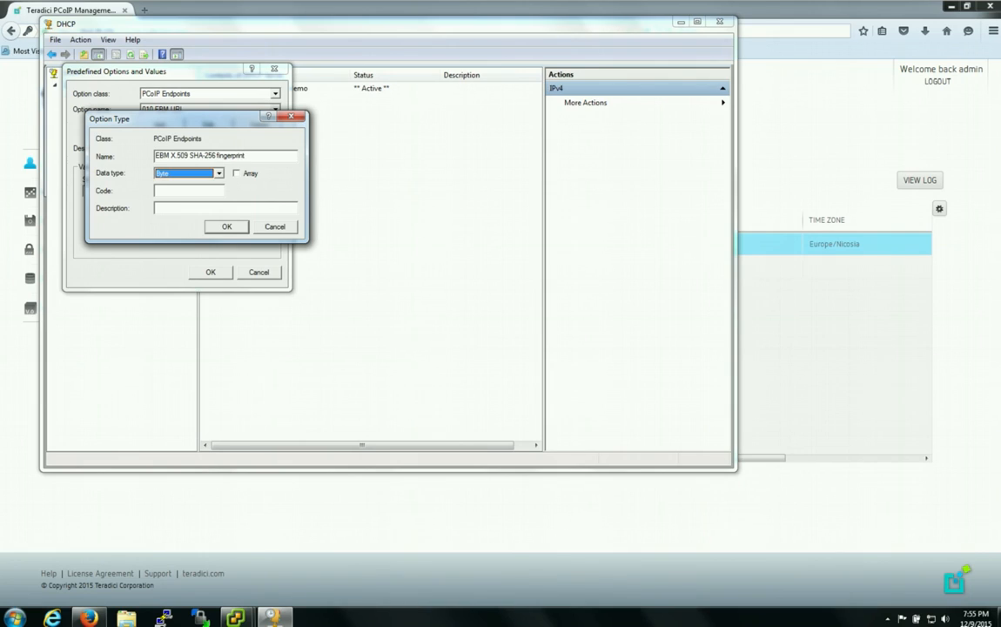
pyautogui.click(219, 174)
pyautogui.press('s')
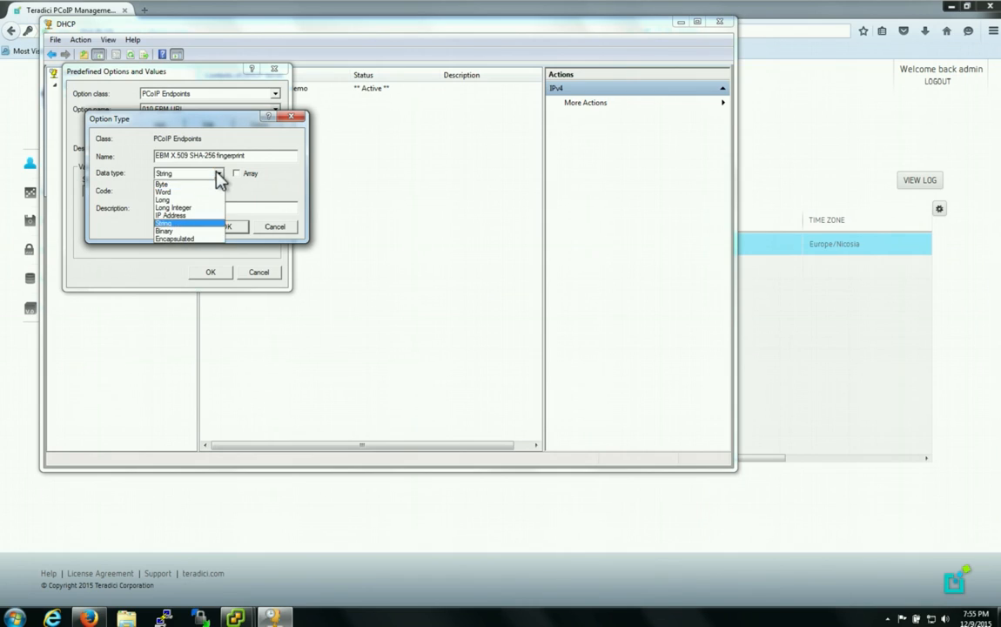
pyautogui.press('Return')
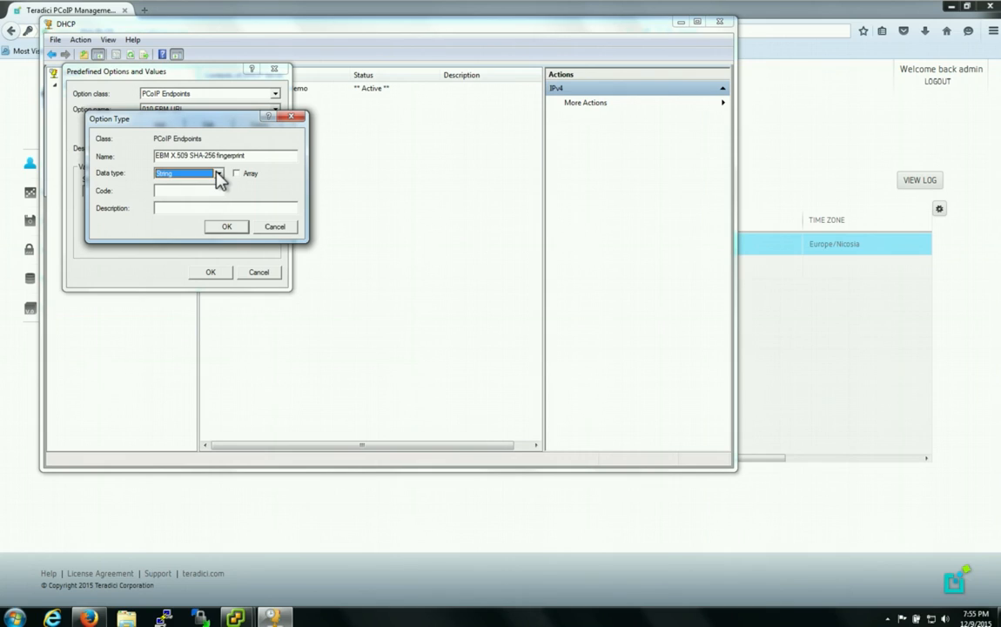
pyautogui.press('Tab')
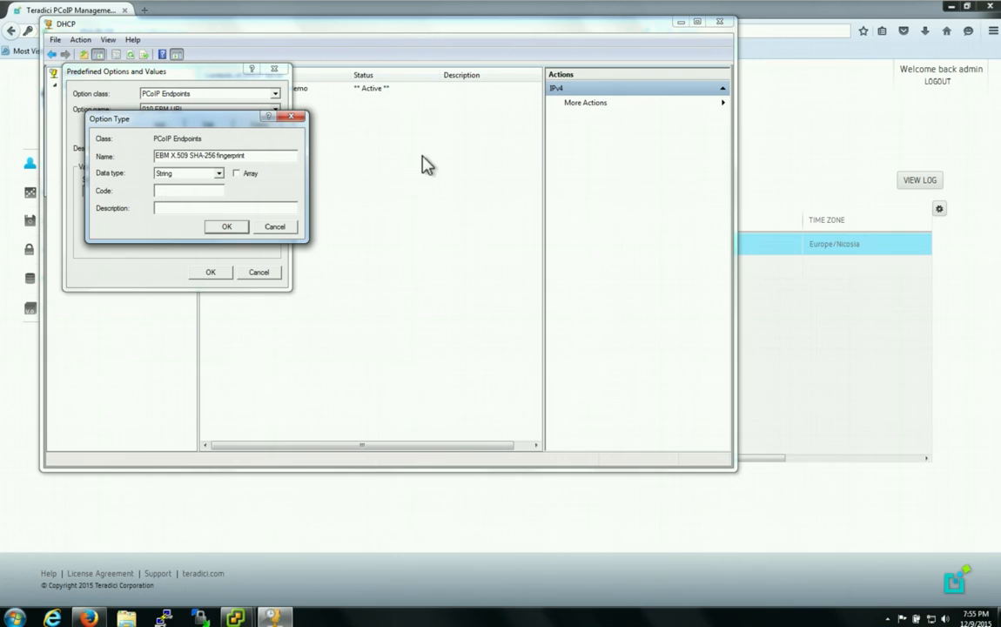
pyautogui.write('11')
# Reuse the option name as option 011's description, save it, and close Predefined Options.
pyautogui.moveTo(246, 155); pyautogui.dragTo(131, 137)
pyautogui.hotkey('ctrl', 'c')
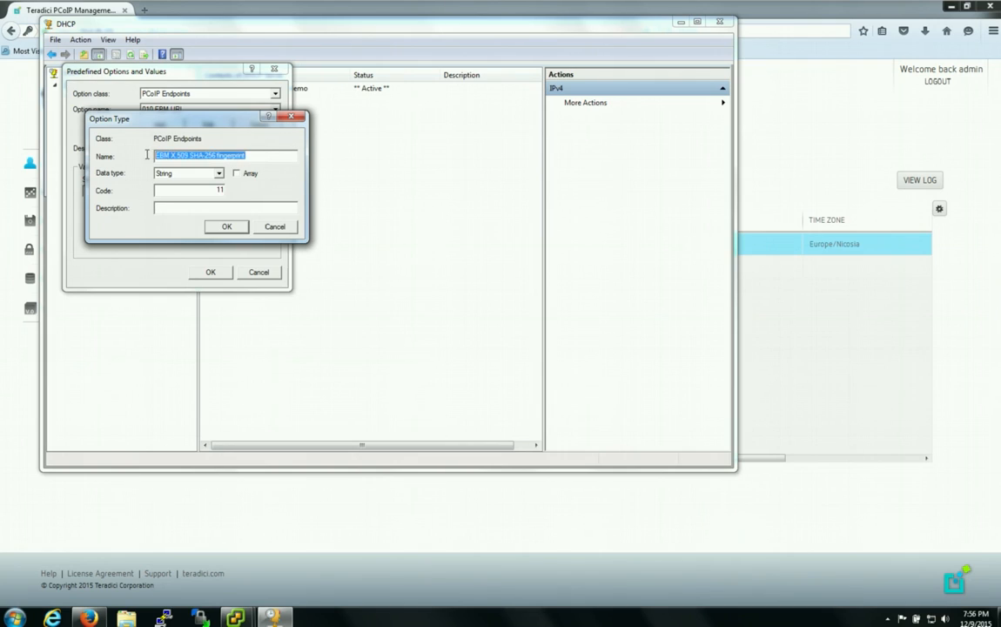
pyautogui.click(177, 209)
pyautogui.hotkey('ctrl', 'v')
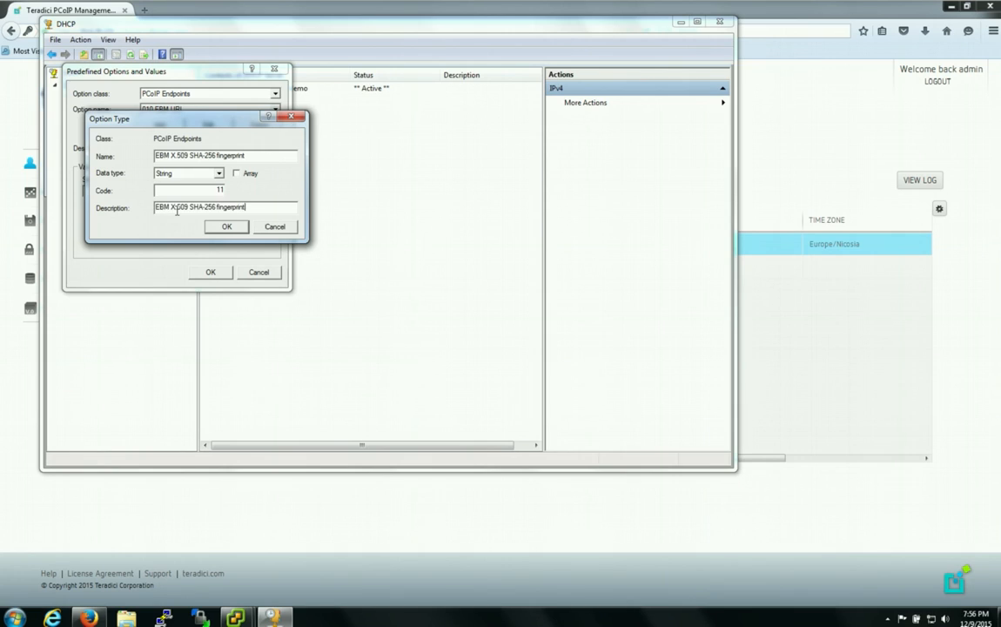
pyautogui.click(225, 227)
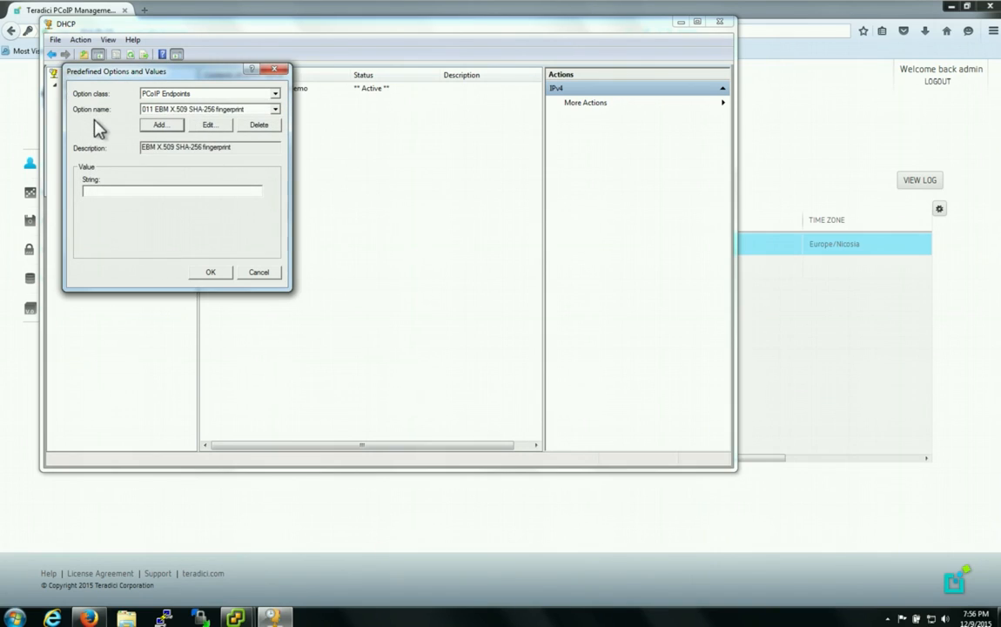
pyautogui.click(211, 273)
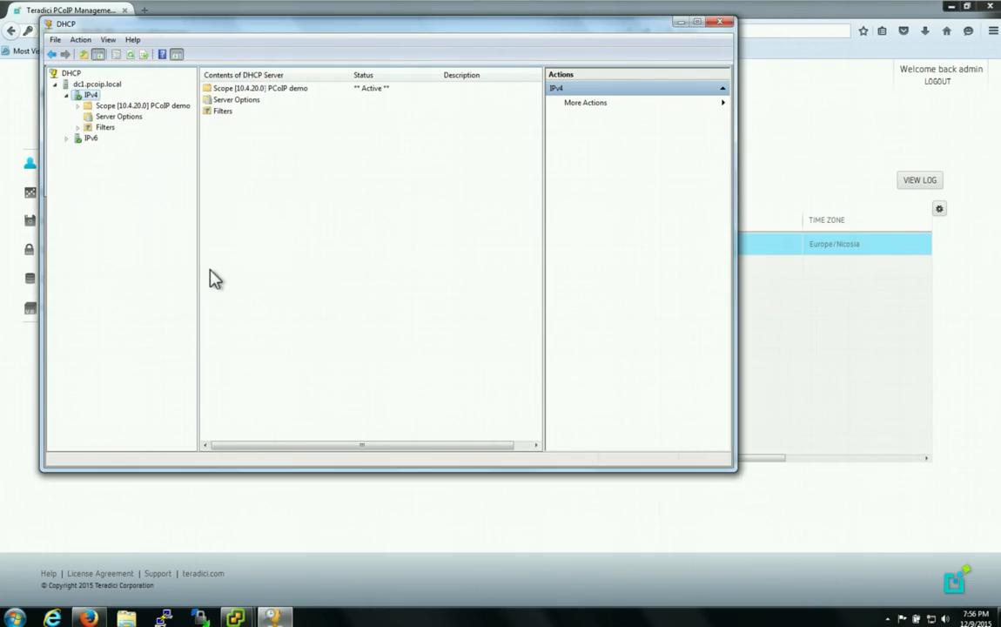
# Expand scope 10.4.20.0 PCoIP demo to show its Router, DNS and NTP options.
pyautogui.click(105, 109)
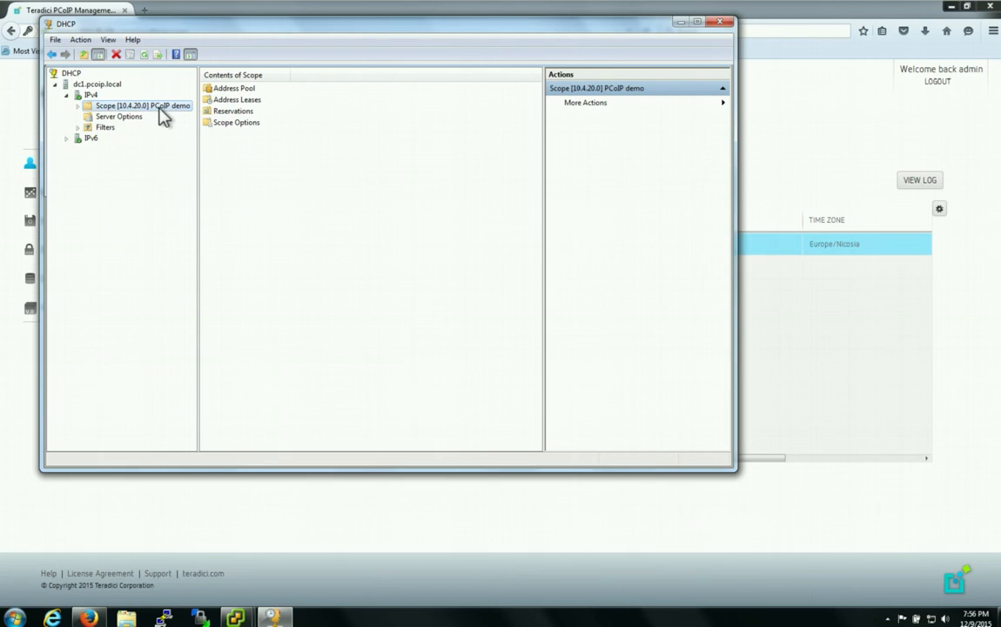
pyautogui.doubleClick(104, 109)
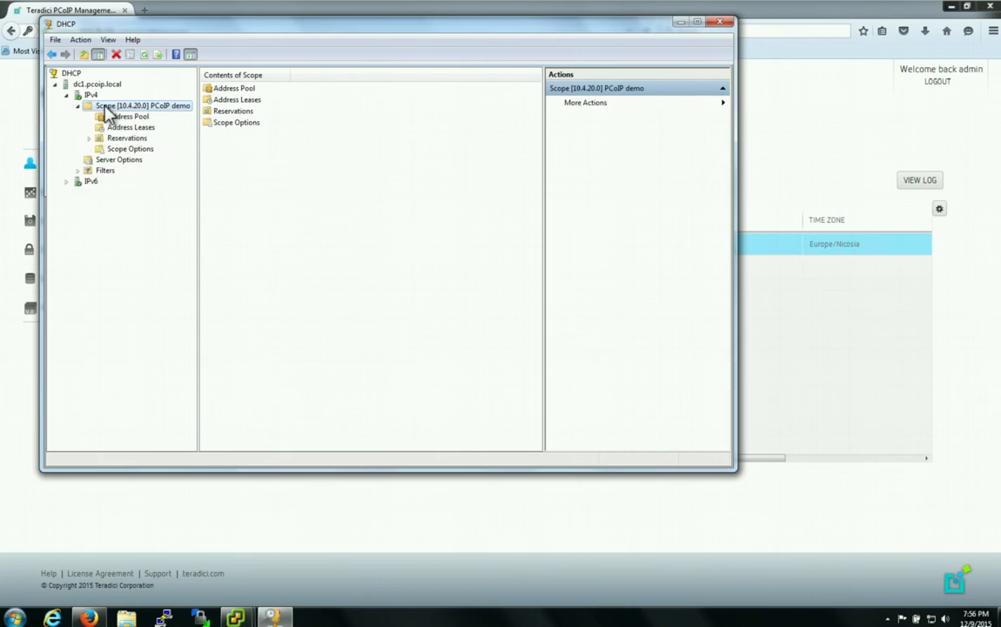
pyautogui.click(131, 150)
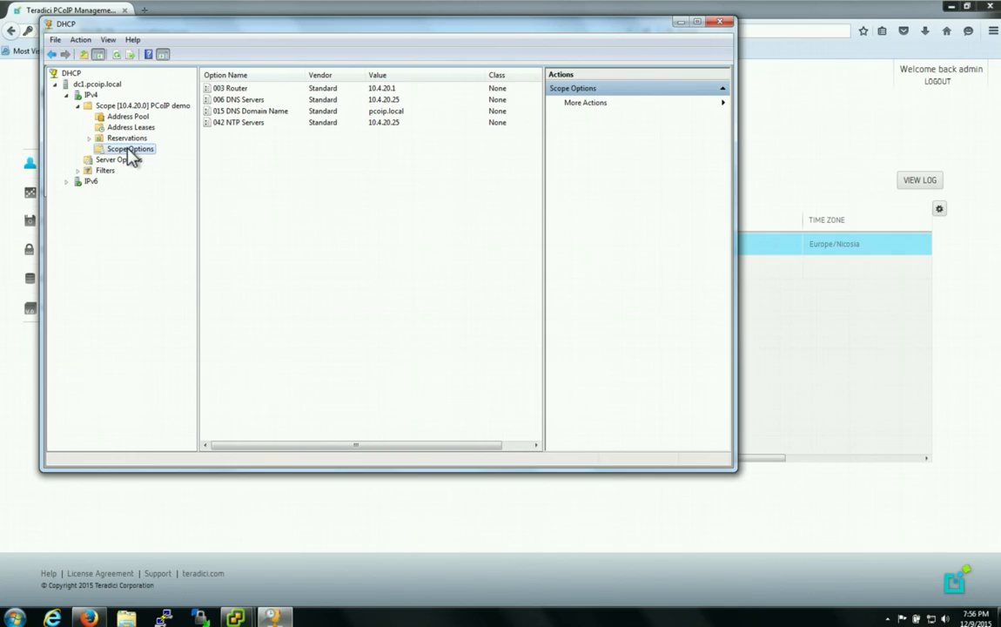
# Bring up the scope's Advanced options for vendor class PCoIP Endpoints.
pyautogui.rightClick(130, 155)
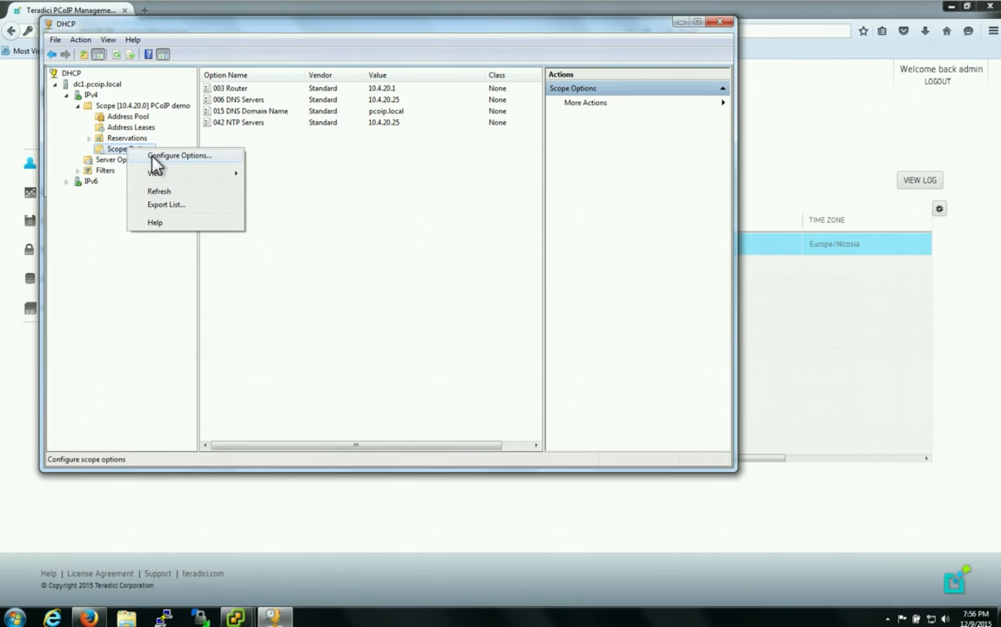
pyautogui.click(214, 159)
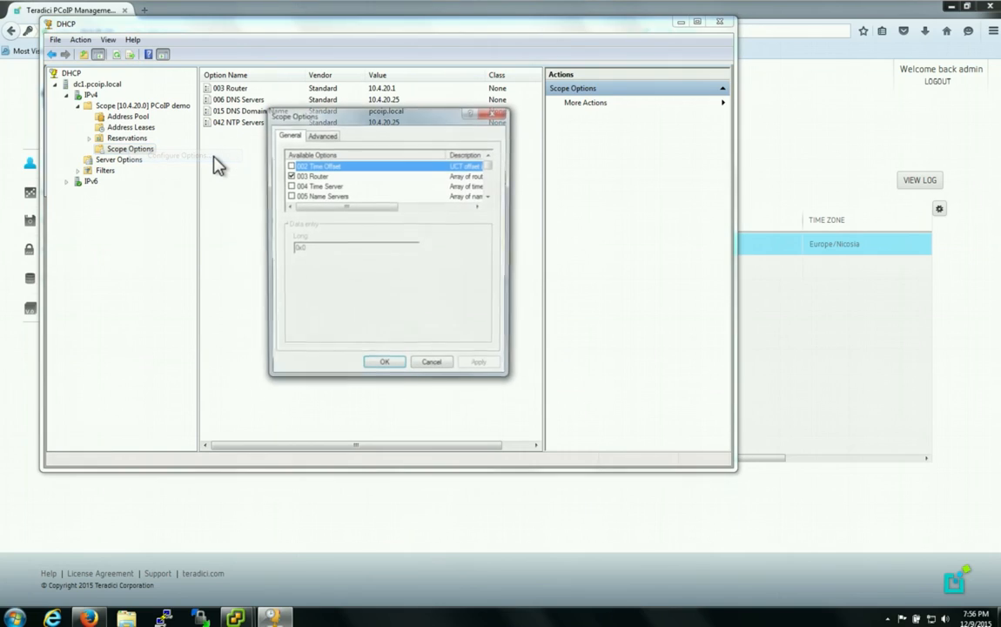
pyautogui.click(320, 136)
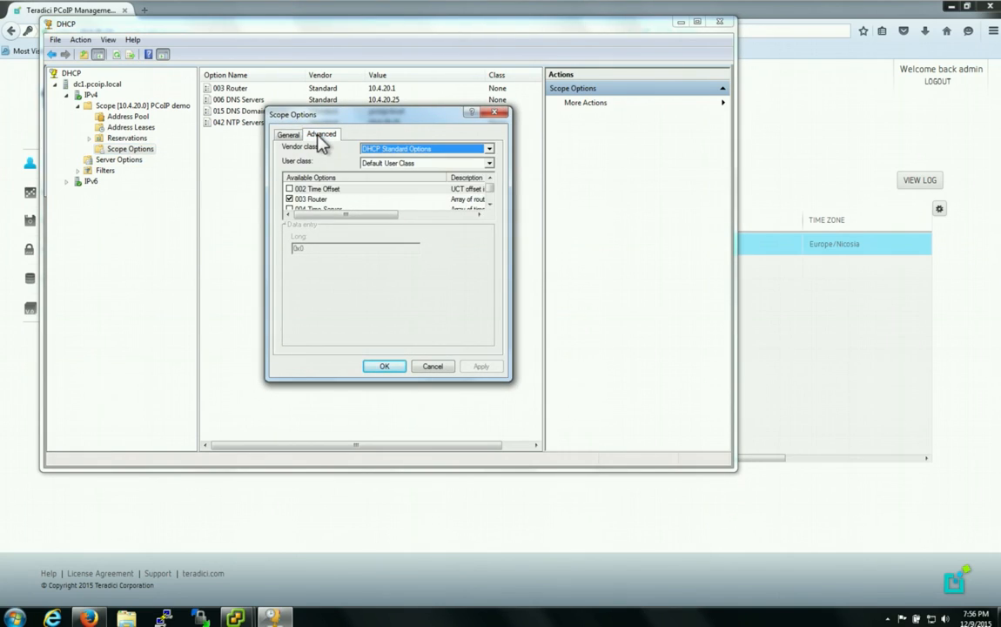
pyautogui.click(489, 150)
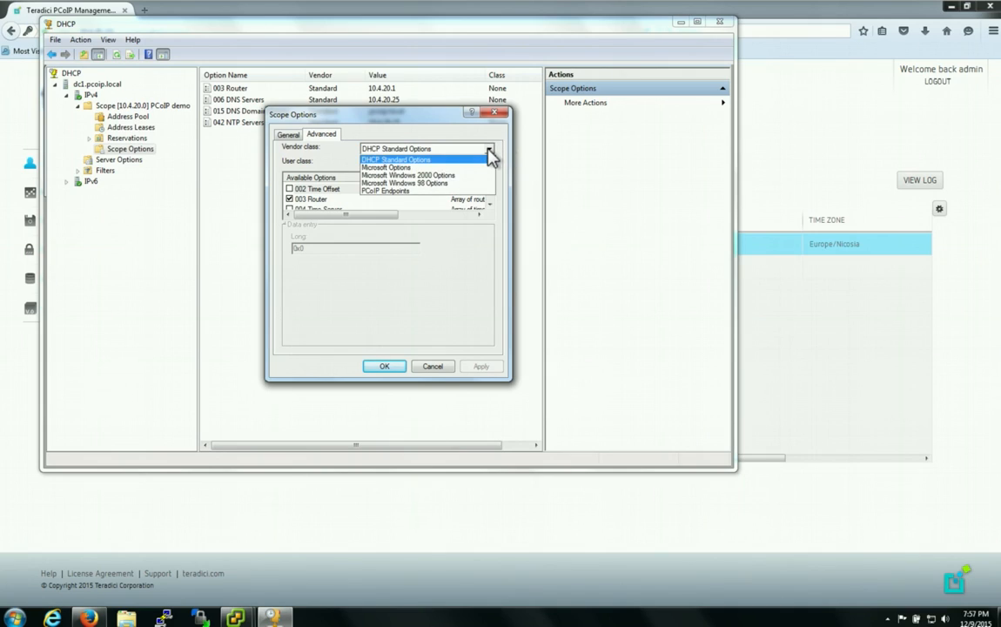
pyautogui.click(422, 192)
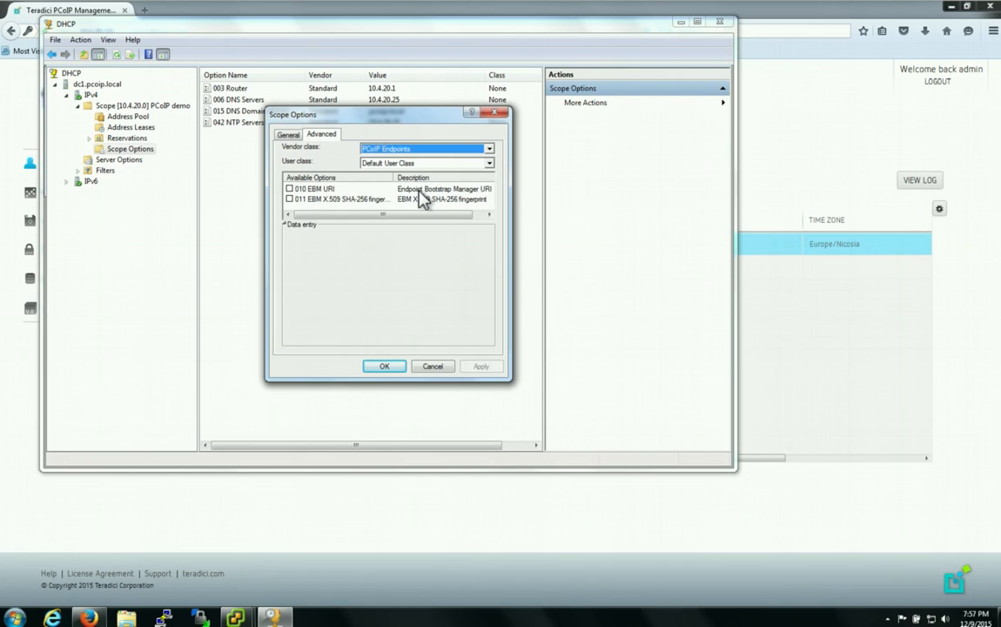
# Set option 010 EBM URI to wss://10.4.20.221:5172, apply, and tick option 011.
pyautogui.click(289, 188)
pyautogui.click(311, 248)
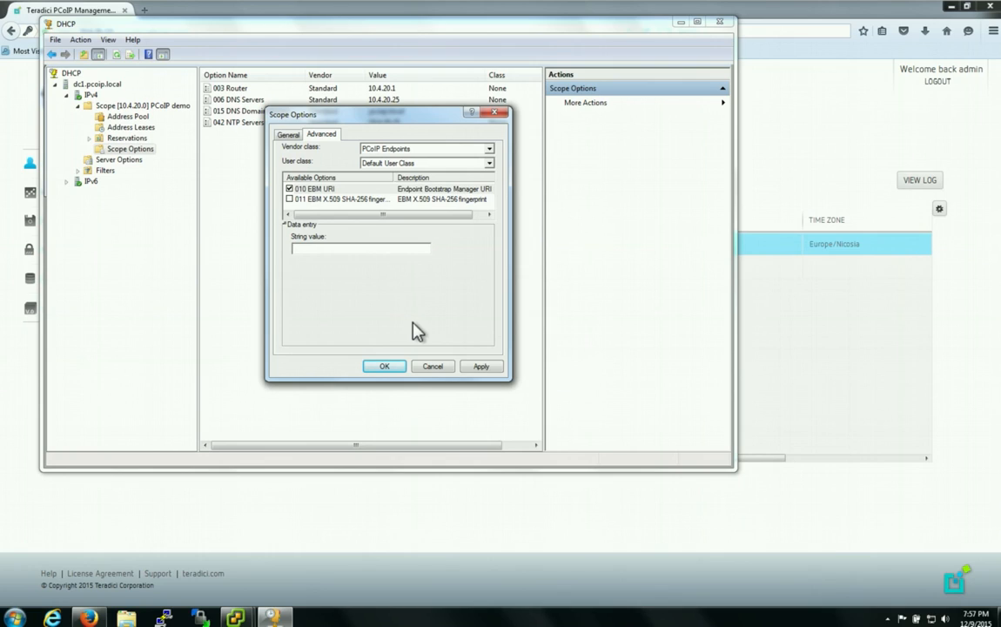
pyautogui.write('wss://10.4.20.221:5172')
pyautogui.click(482, 365)
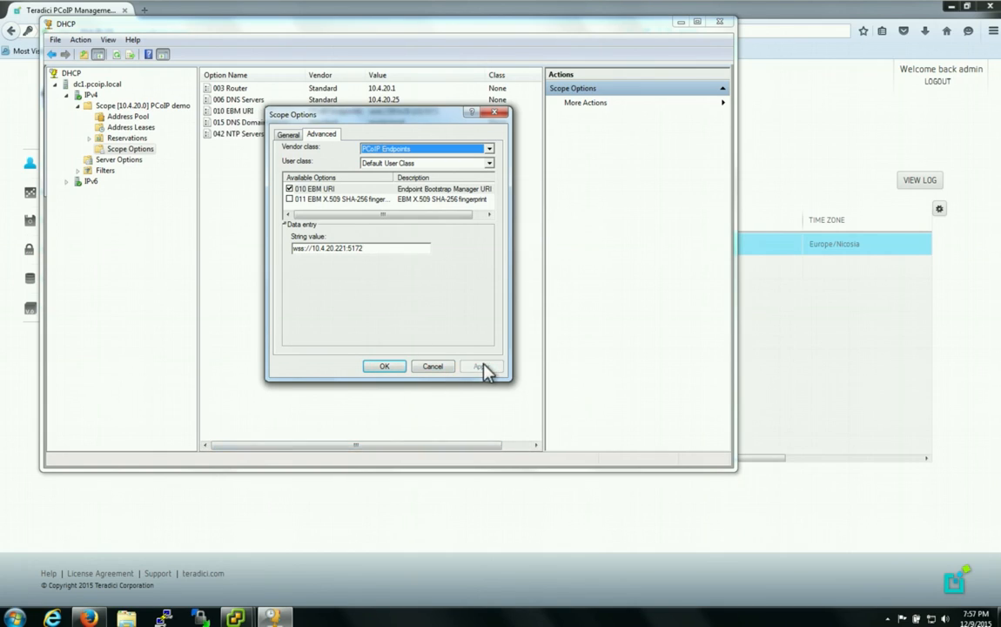
pyautogui.click(289, 199)
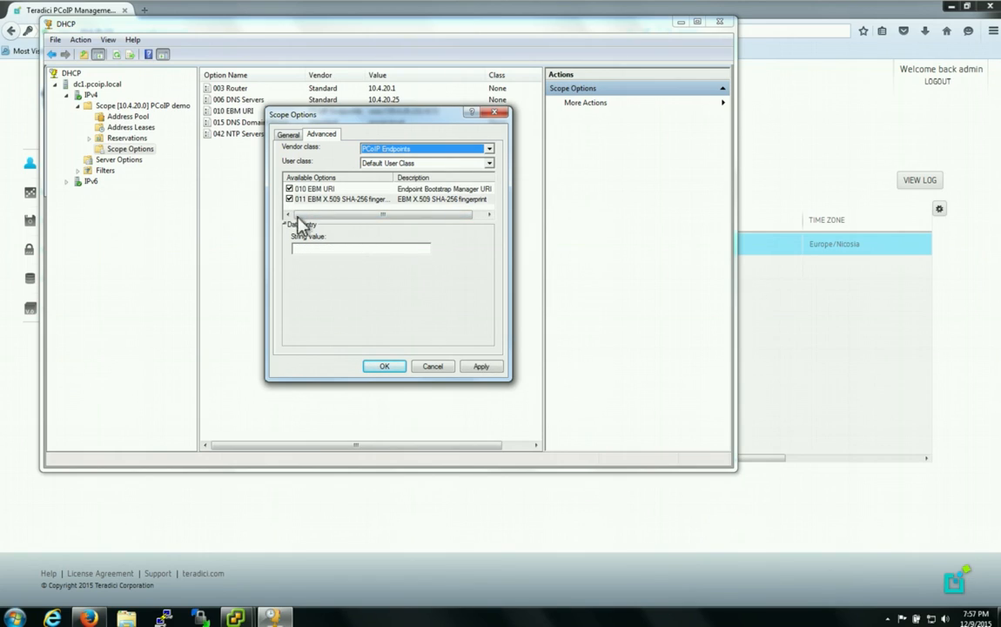
pyautogui.click(322, 250)
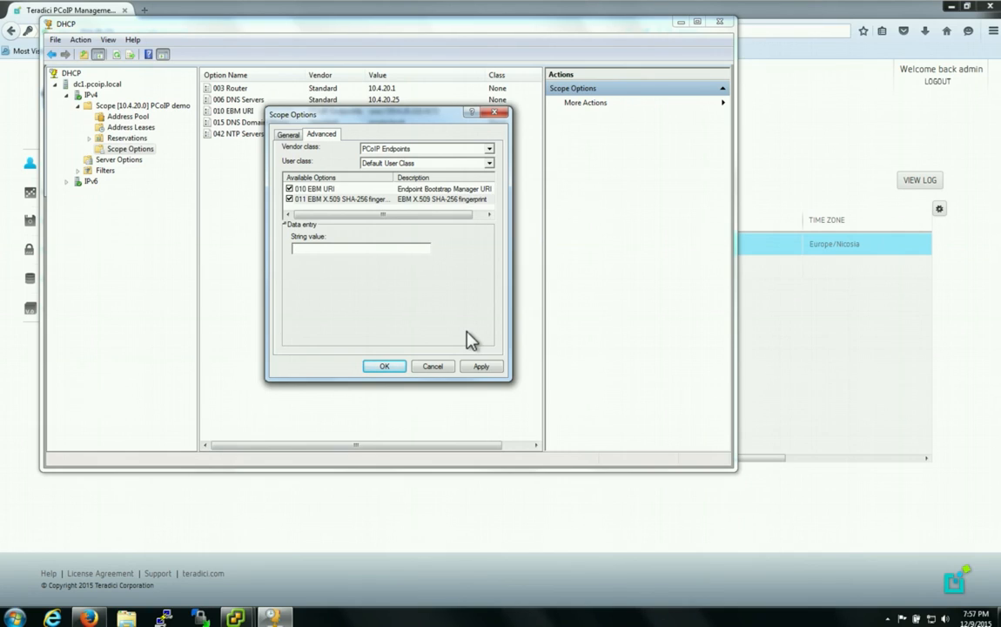
# Copy the console certificate's SHA-256 fingerprint in Firefox and return to DHCP Manager.
pyautogui.click(87, 618)
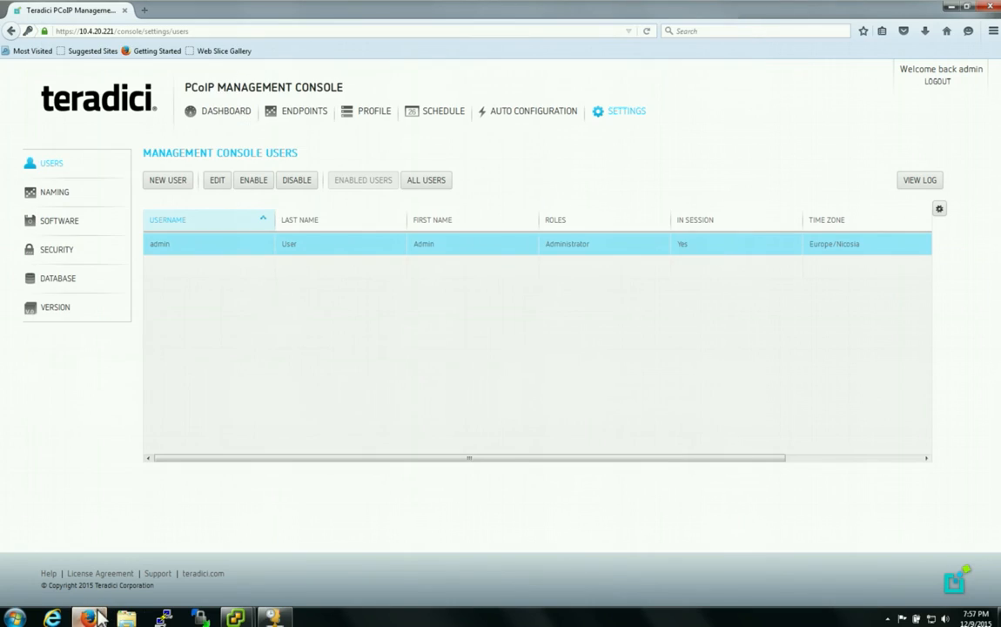
pyautogui.click(42, 33)
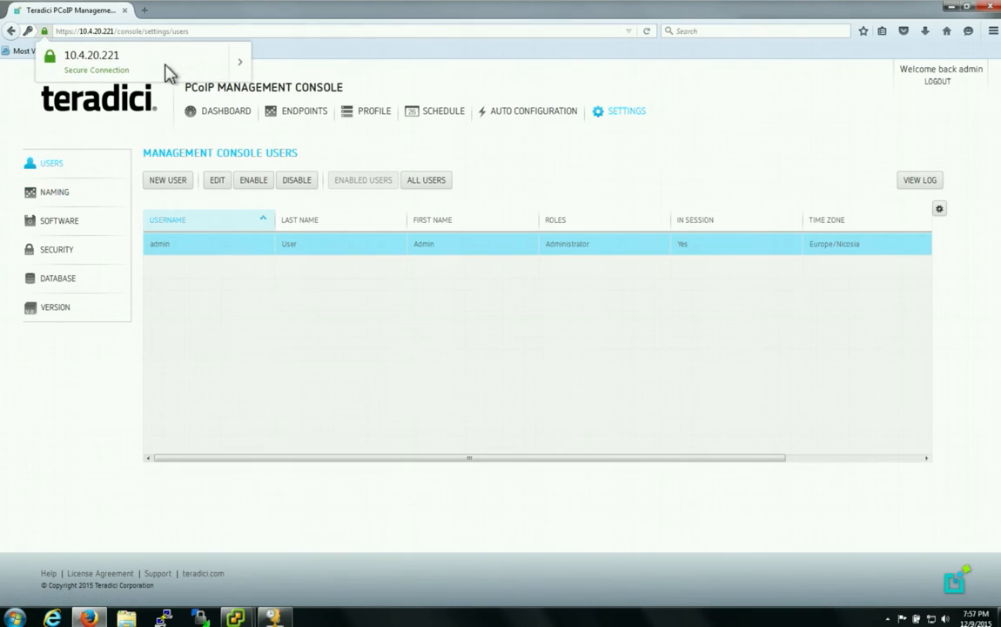
pyautogui.click(240, 68)
pyautogui.click(178, 127)
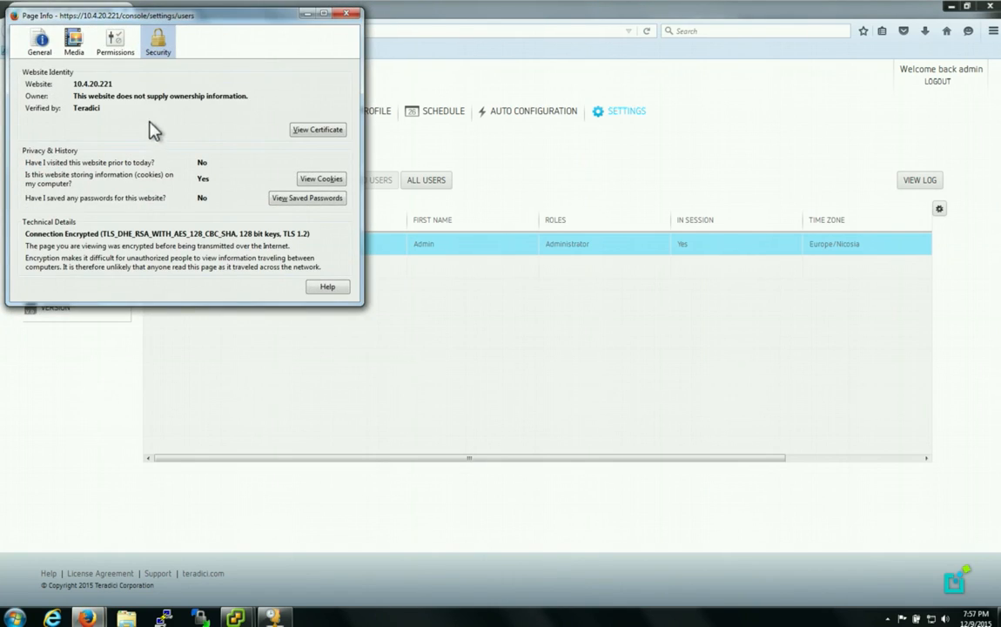
pyautogui.click(331, 131)
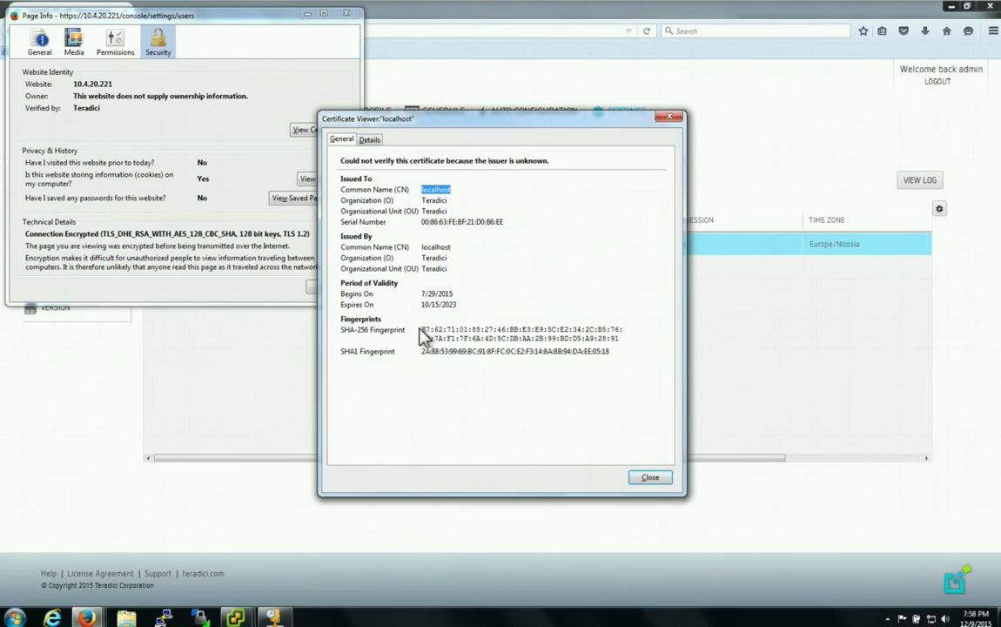
pyautogui.moveTo(423, 329); pyautogui.dragTo(658, 341)
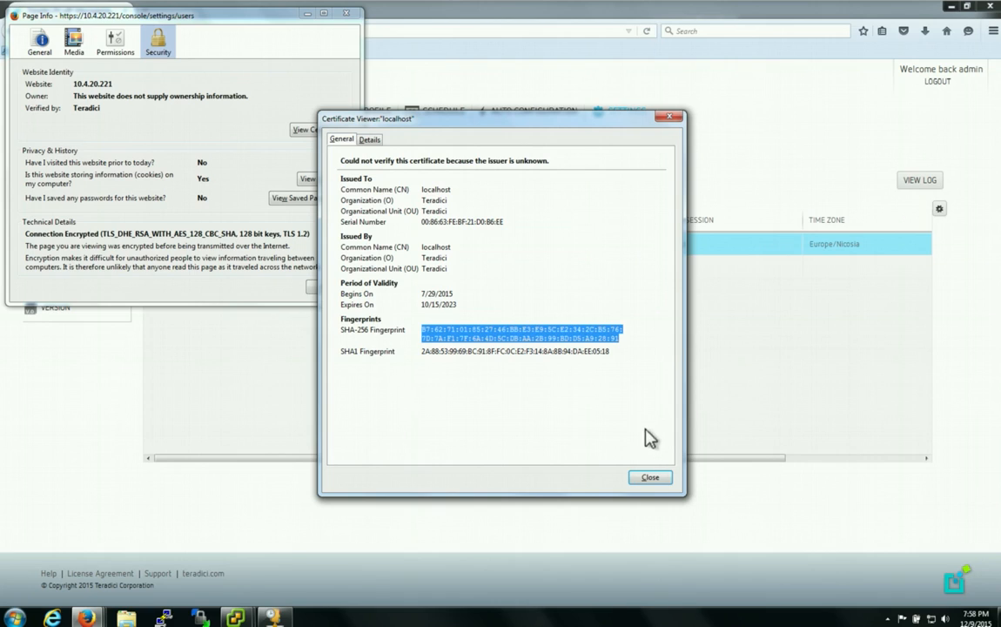
pyautogui.click(650, 478)
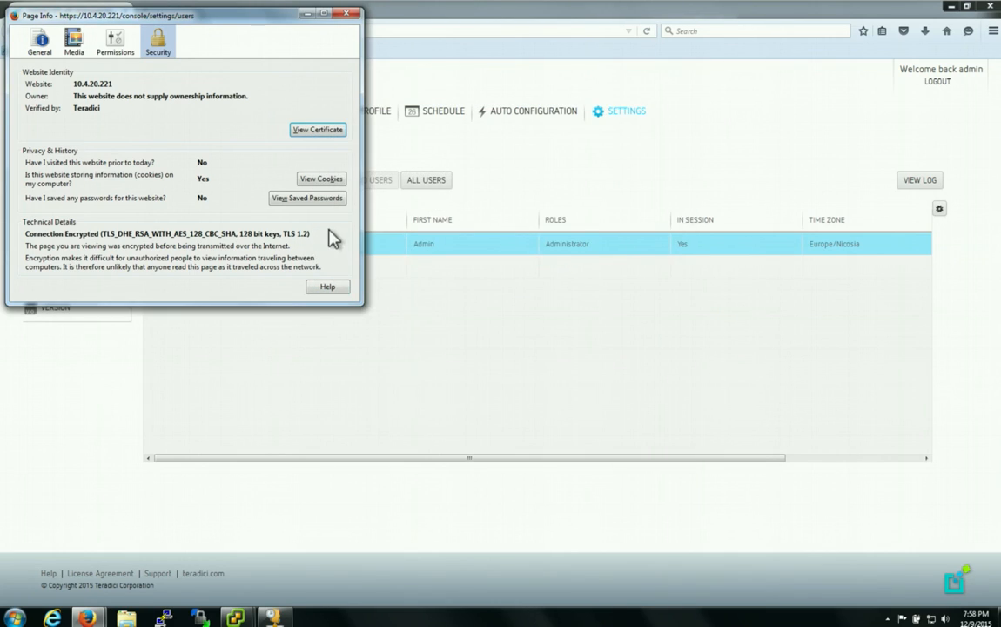
pyautogui.click(348, 15)
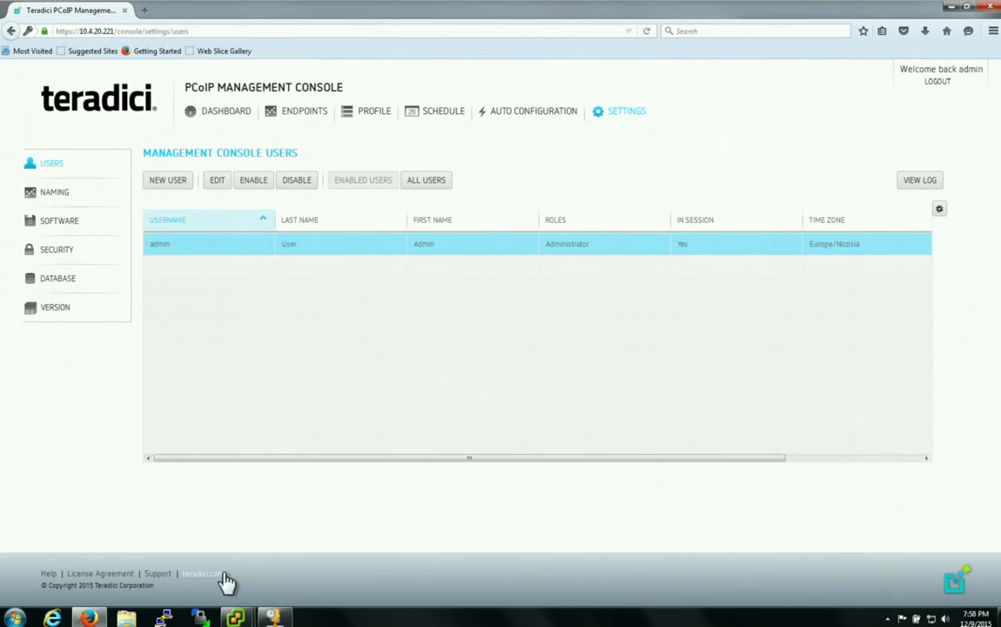
pyautogui.click(235, 617)
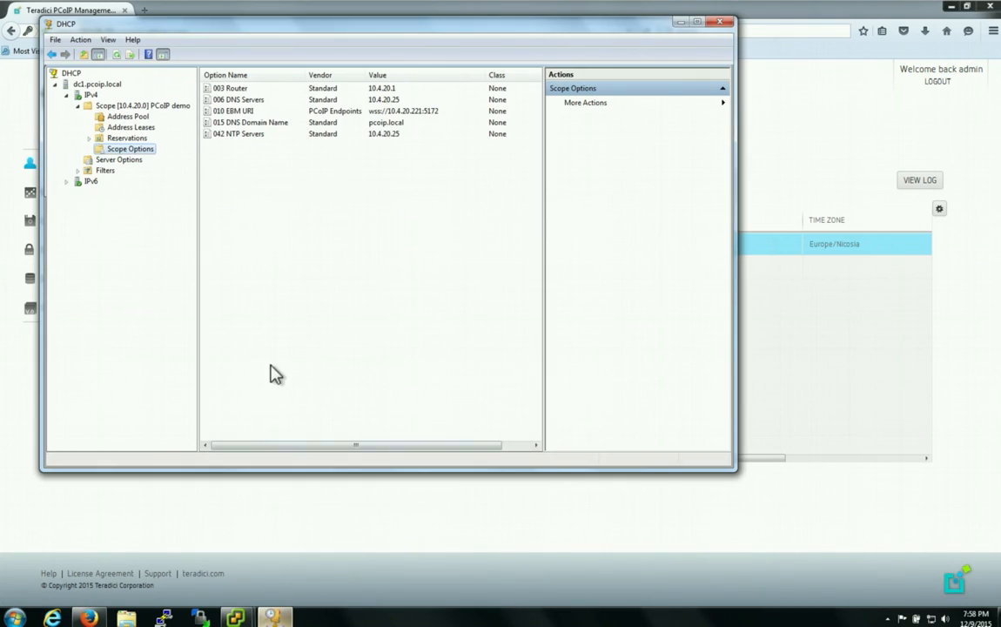
# Paste the SHA-256 fingerprint into scope option 011, save, and close DHCP Manager and Firefox.
pyautogui.rightClick(138, 151)
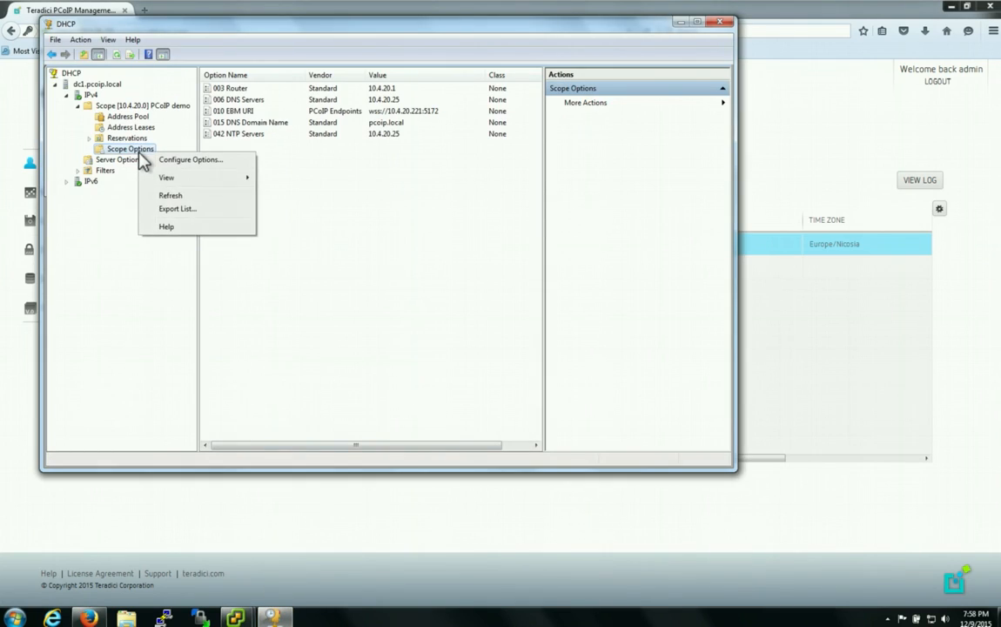
pyautogui.click(180, 162)
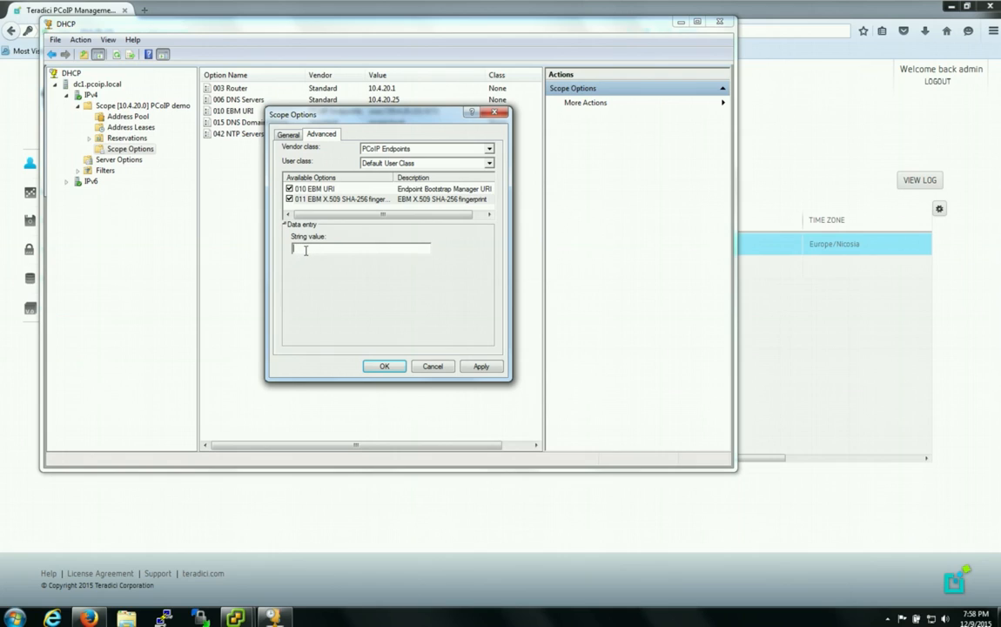
pyautogui.click(328, 200)
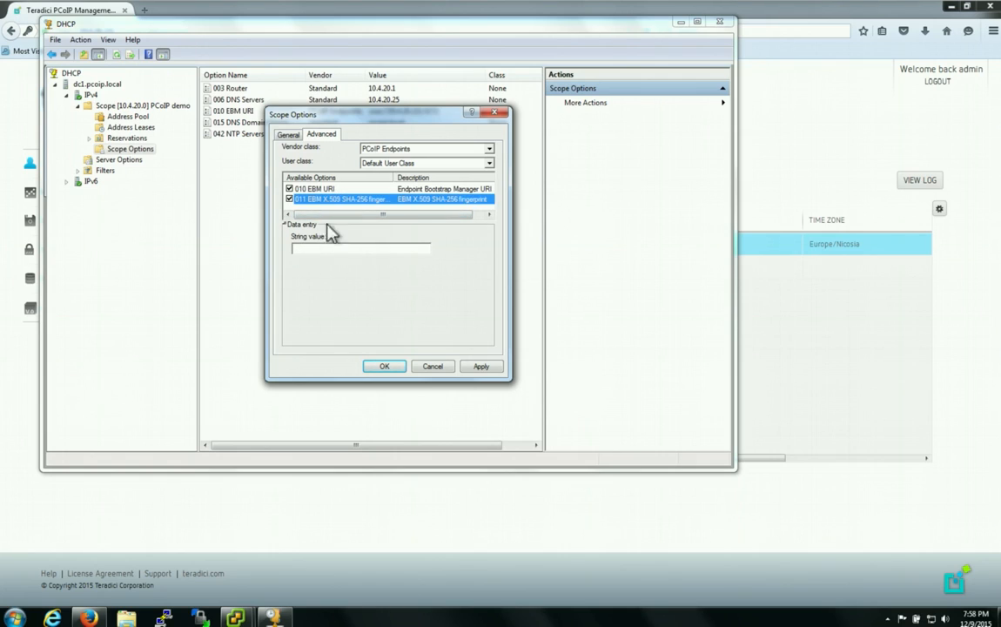
pyautogui.click(327, 248)
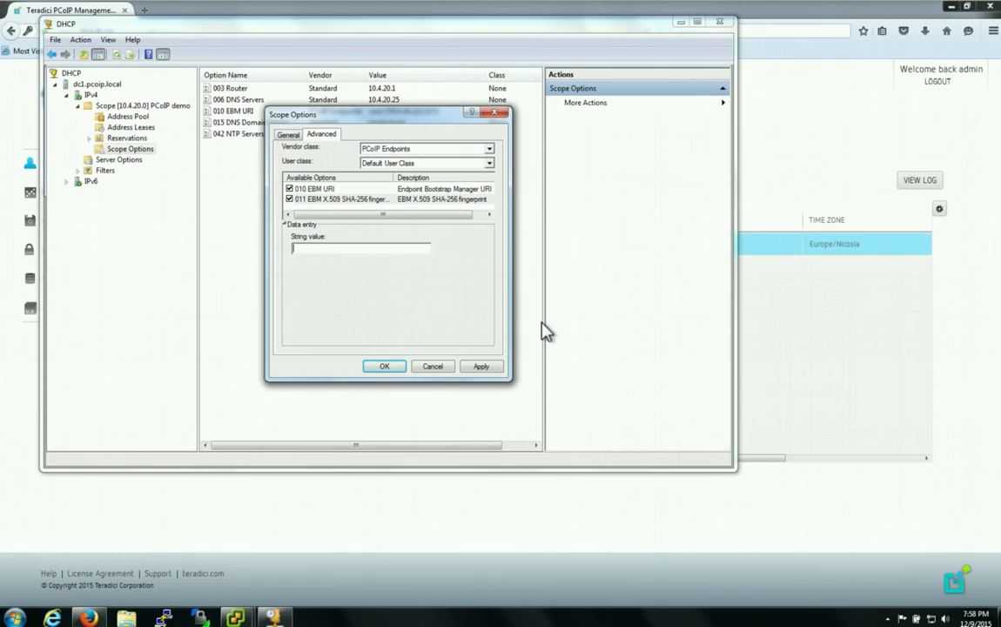
pyautogui.hotkey('ctrl', 'v')
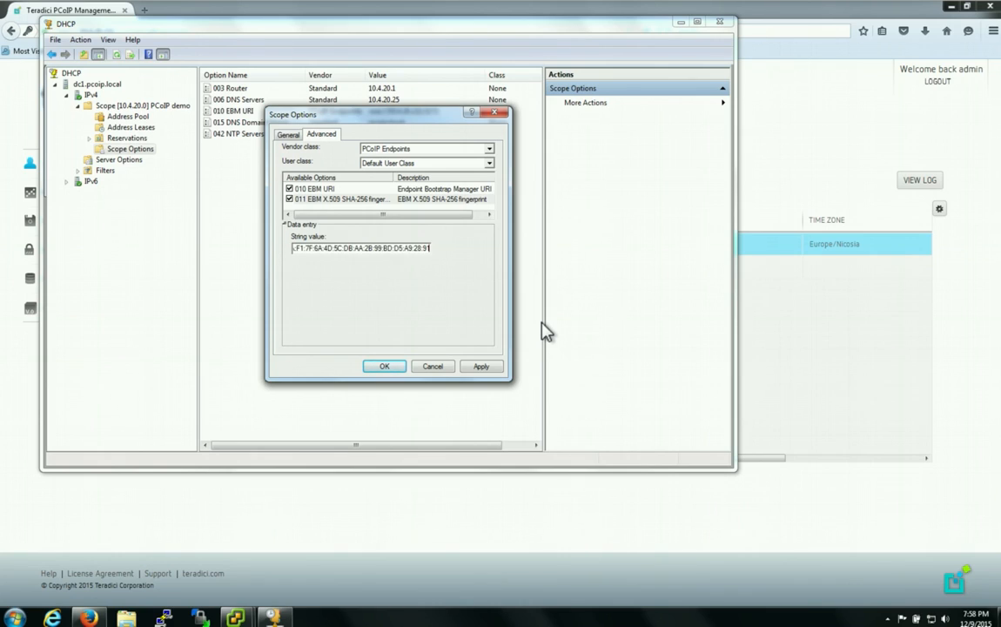
pyautogui.click(384, 366)
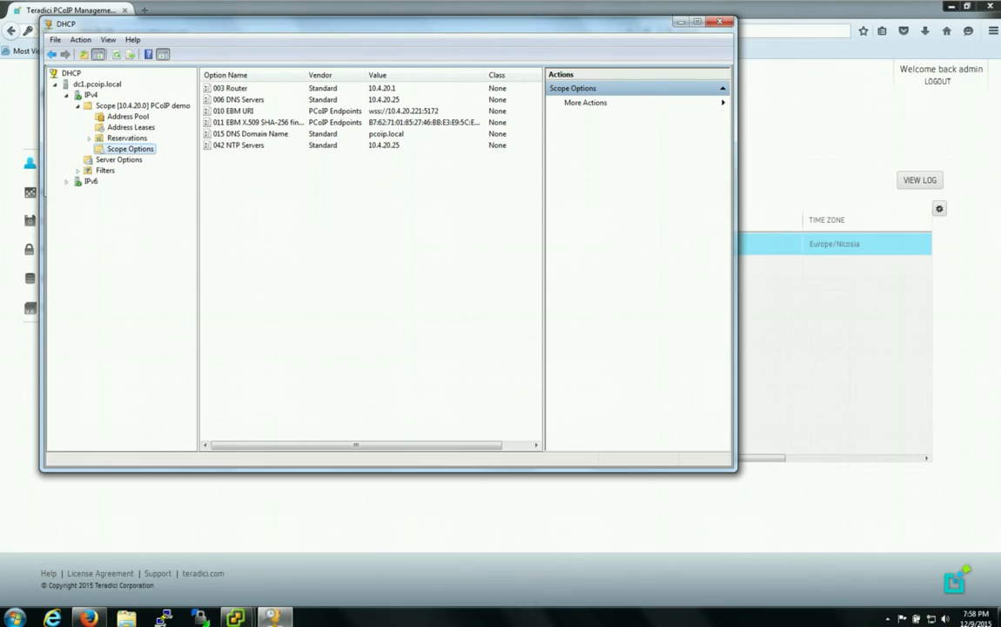
pyautogui.click(720, 24)
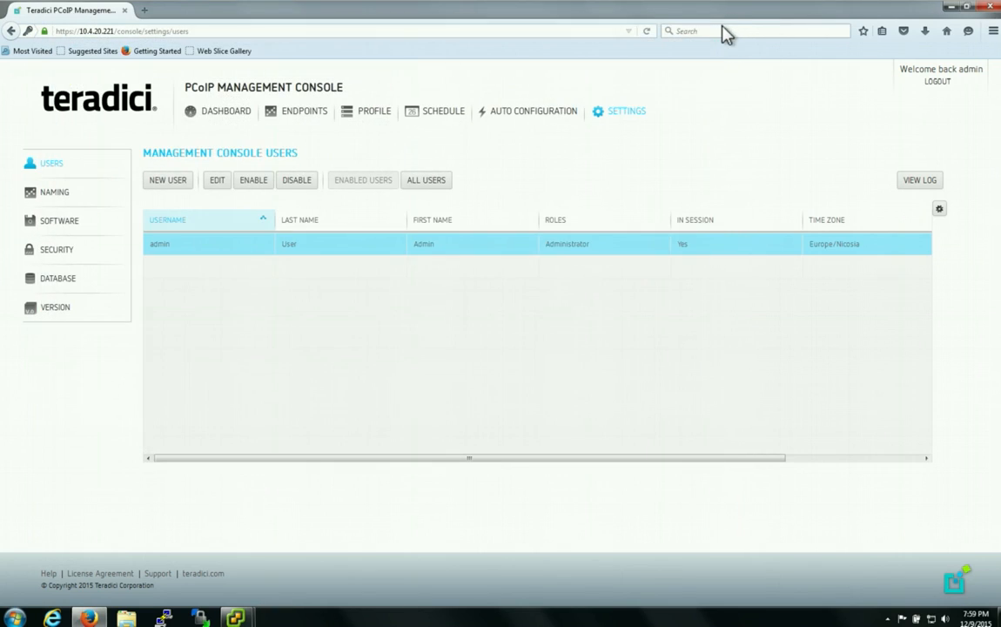
pyautogui.click(992, 10)
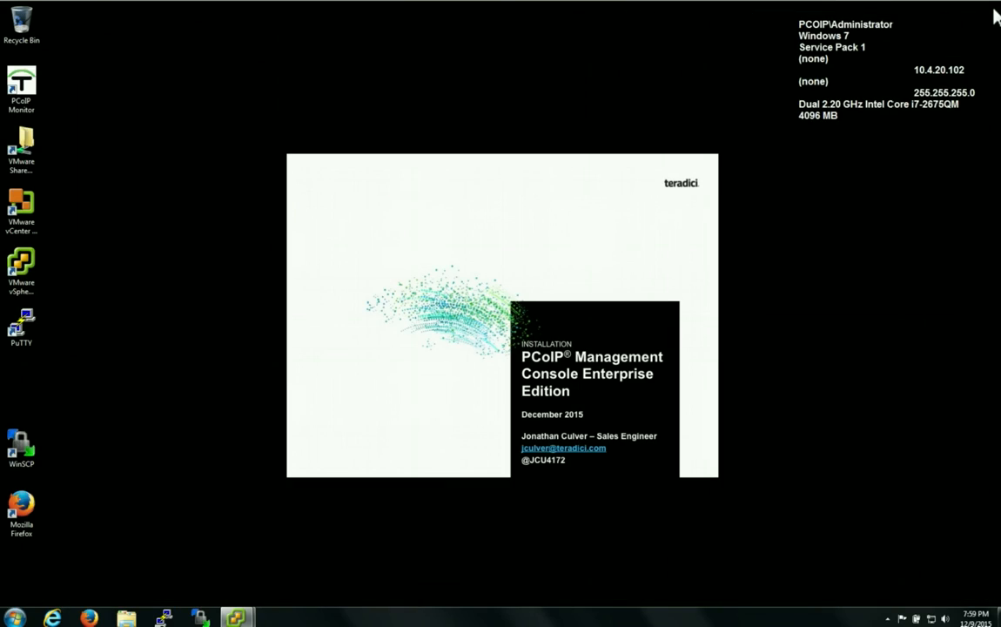